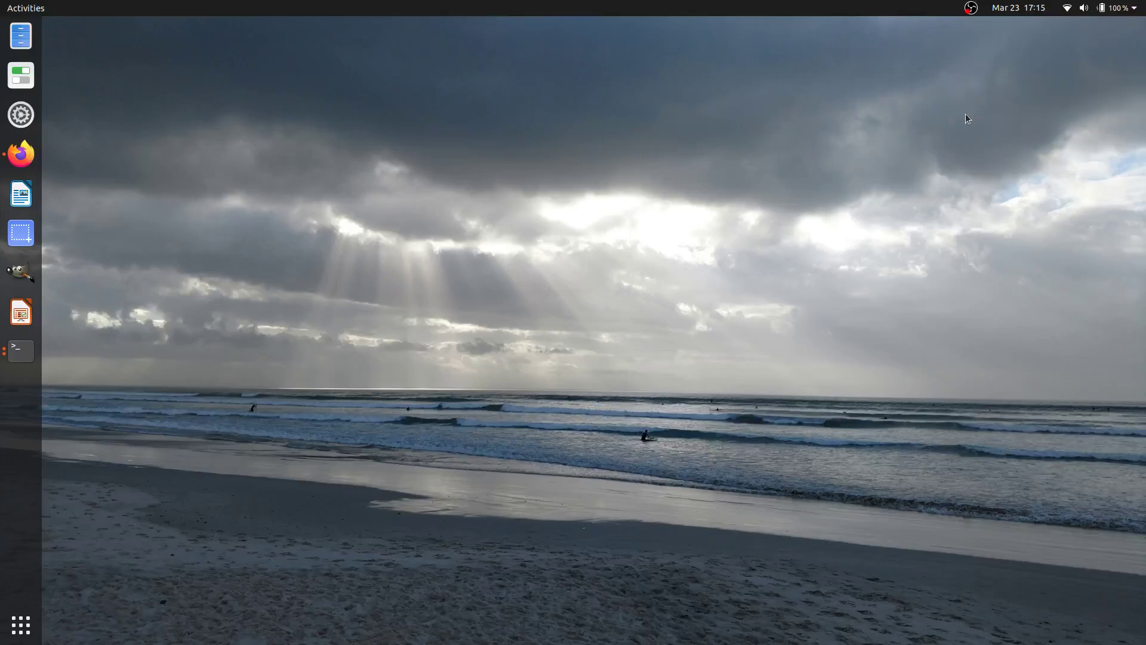
# Step: Open the terminal and list the contents of the home directory
pyautogui.click(21, 351)
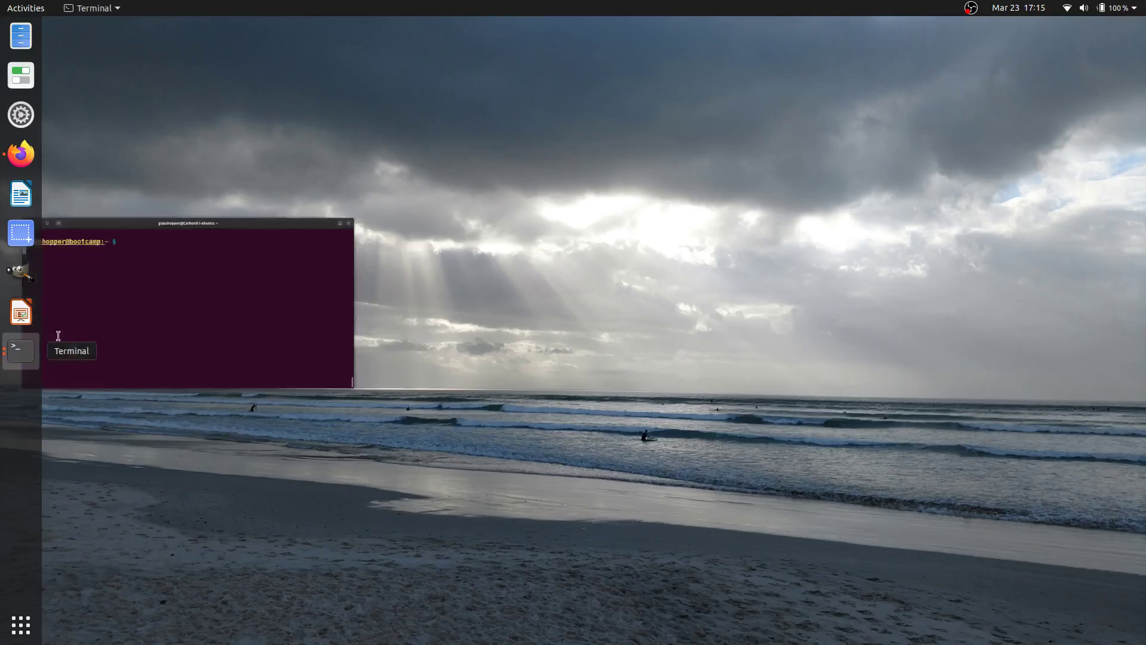
pyautogui.write('ls')
pyautogui.press('Return')
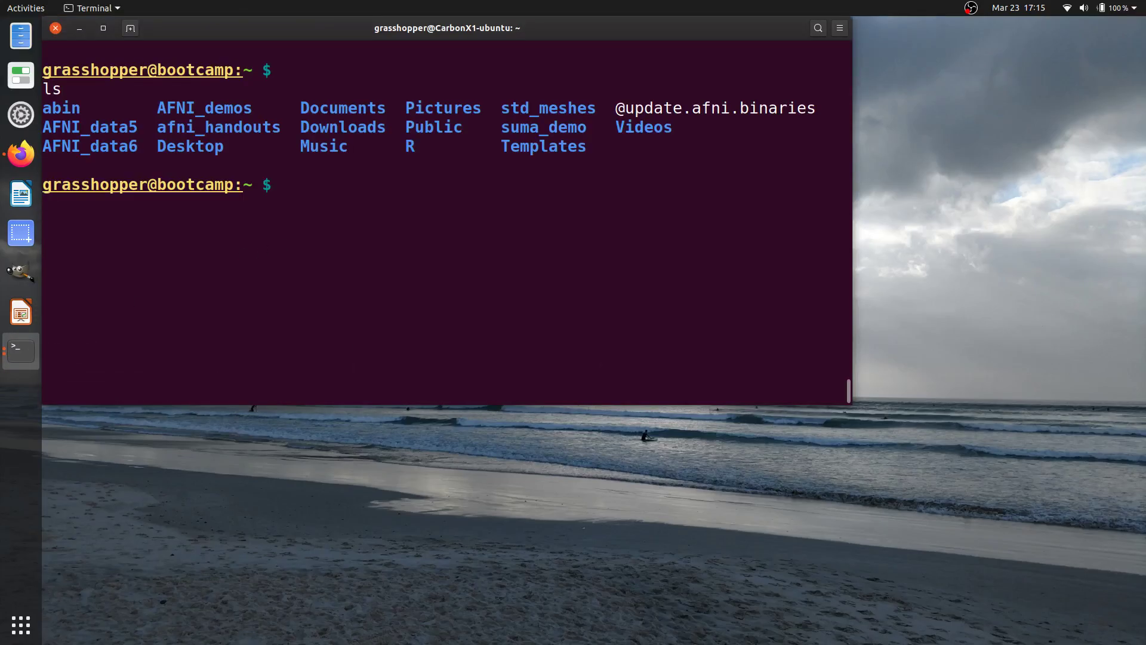
# Step: Change to the AFNI_data6/afni directory and list its files
pyautogui.write('cd AFNI_data6/afni/')
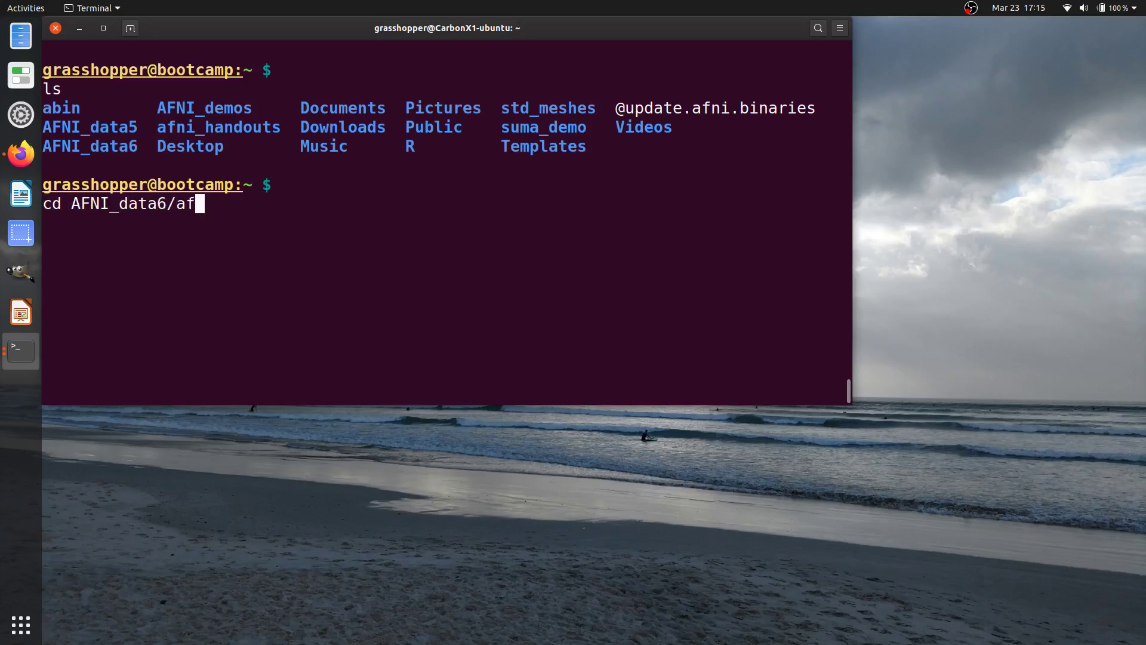
pyautogui.press('Return')
pyautogui.write('ls')
pyautogui.press('Return')
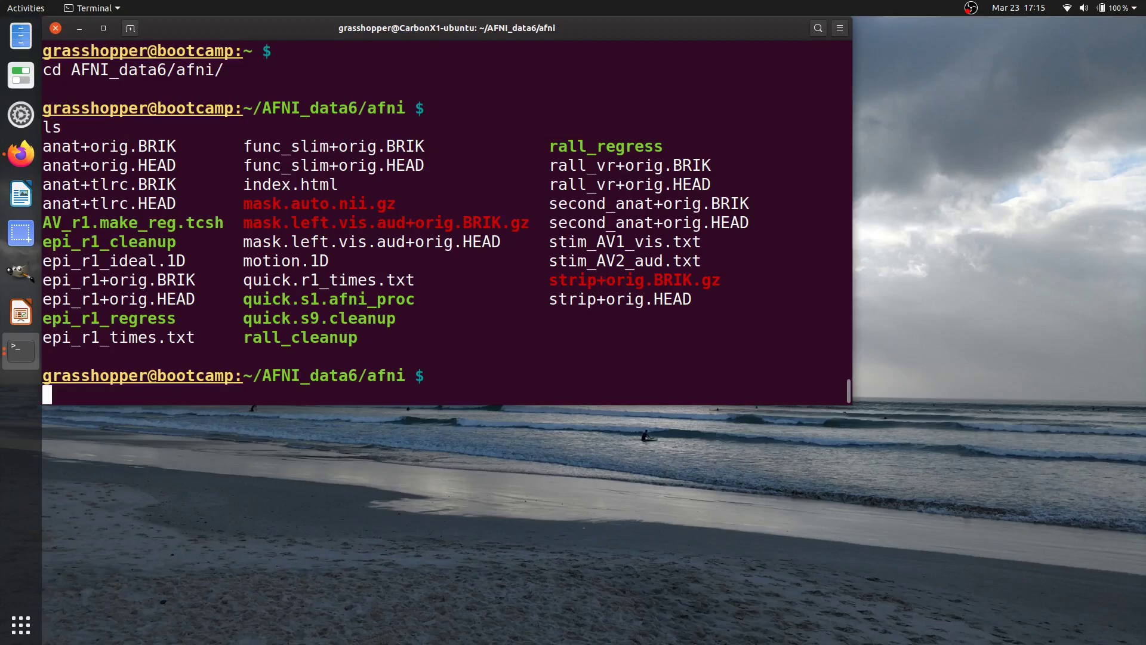
# Step: Clear the terminal and launch AFNI from the AFNI_data6/afni directory
pyautogui.hotkey('ctrl', 'l')
pyautogui.write('afni')
pyautogui.press('Return')
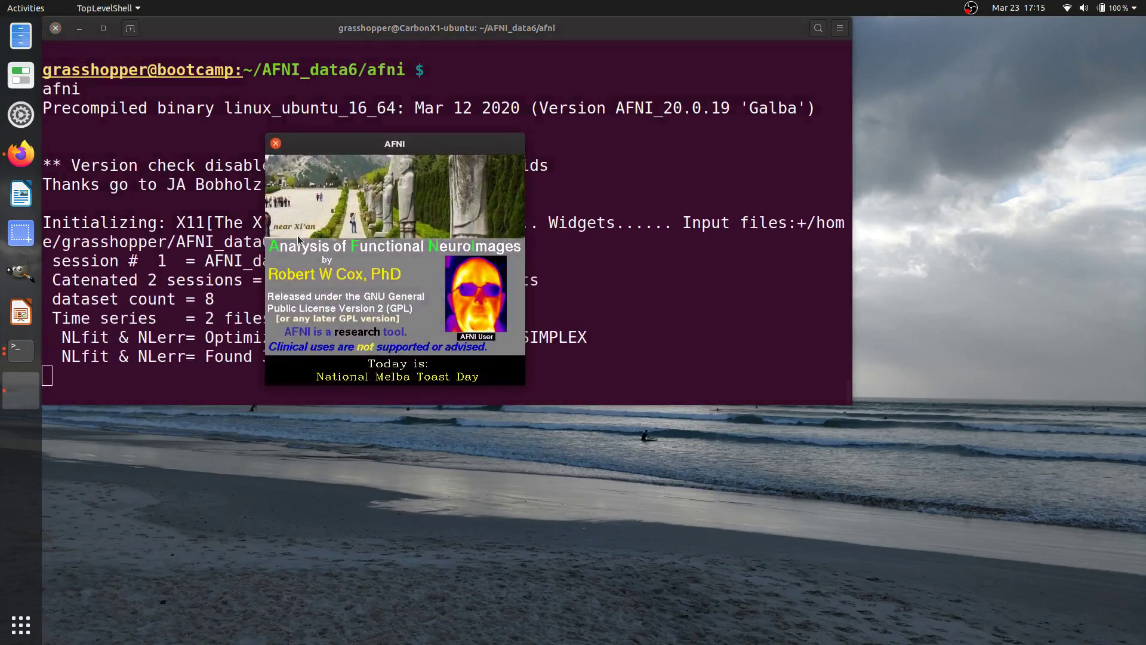
# Step: Move the coronal image window away from the other AFNI windows and enlarge it
pyautogui.moveTo(512, 282); pyautogui.dragTo(741, 23)
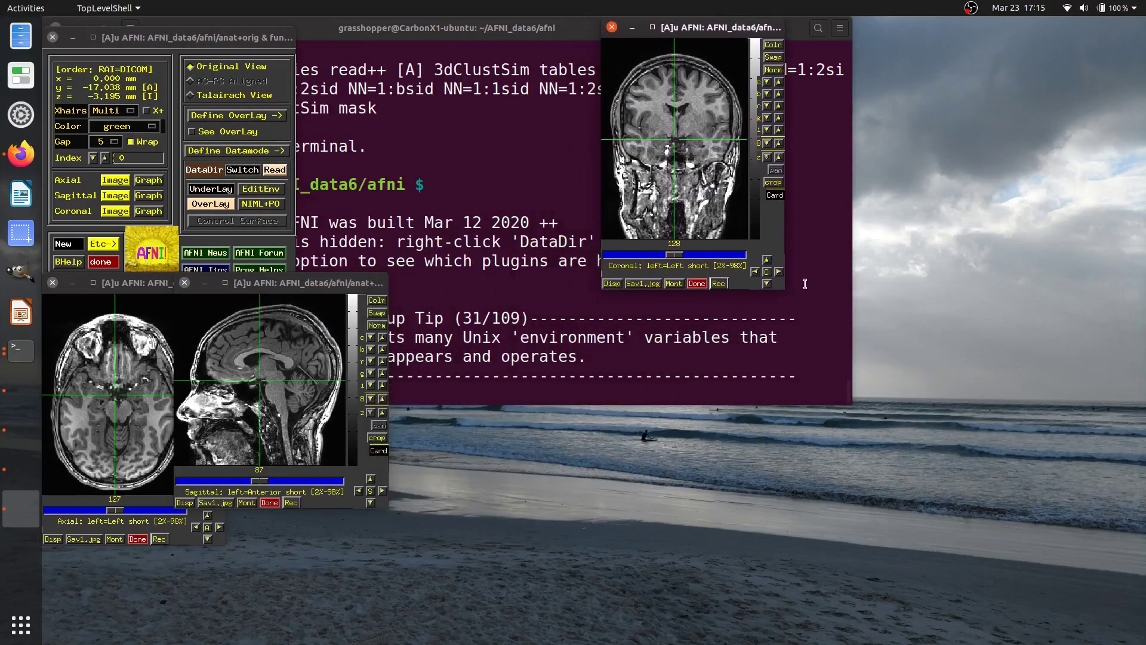
pyautogui.moveTo(781, 289); pyautogui.dragTo(903, 449)
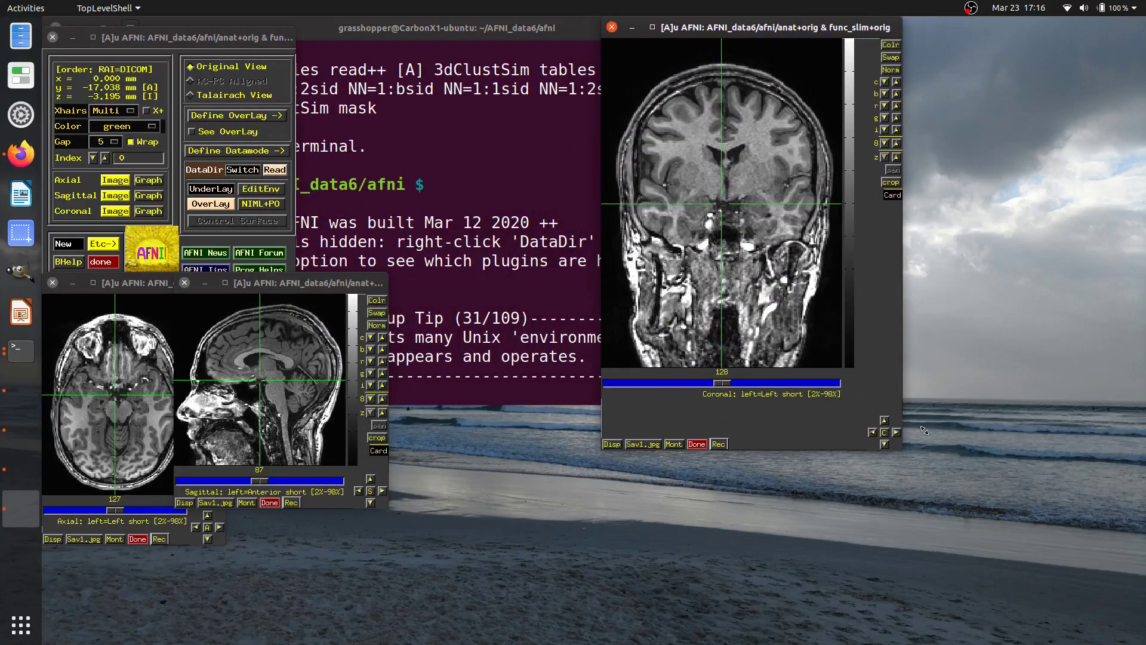
# Step: Place the crosshair near the ventricles in the coronal image and browse back and forth through the coronal slices
pyautogui.click(710, 158)
pyautogui.scroll(-10, 675, 189)
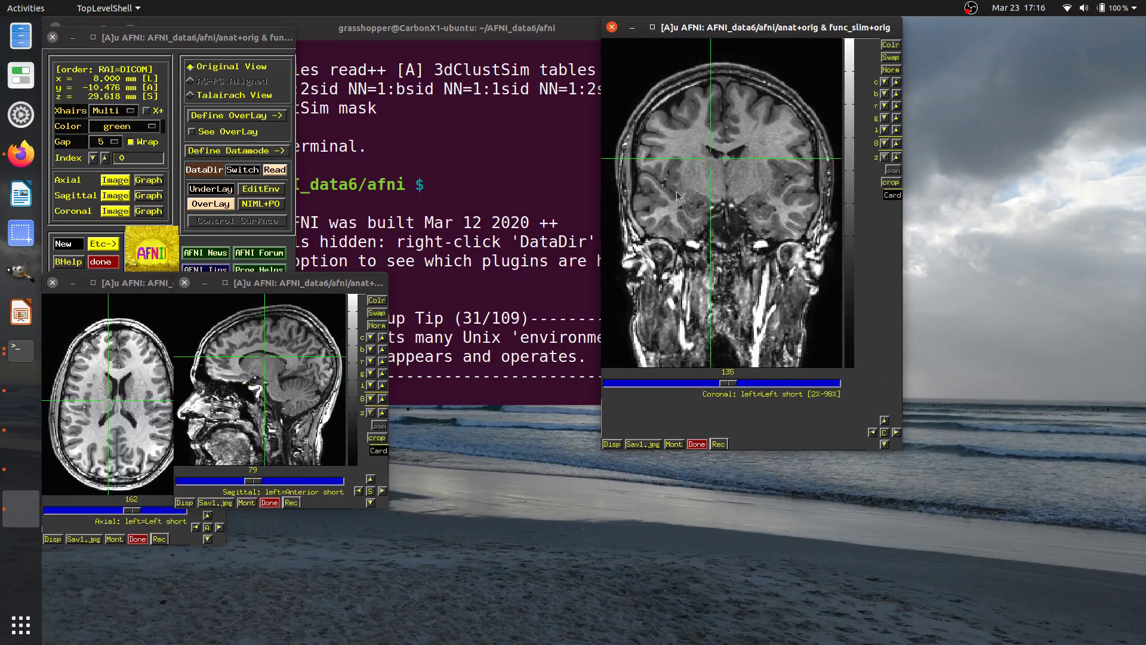
pyautogui.moveTo(732, 383)
pyautogui.mouseDown()
pyautogui.moveTo(769, 385)
pyautogui.moveTo(671, 386)
pyautogui.moveTo(789, 385)
pyautogui.moveTo(736, 385)
pyautogui.mouseUp()
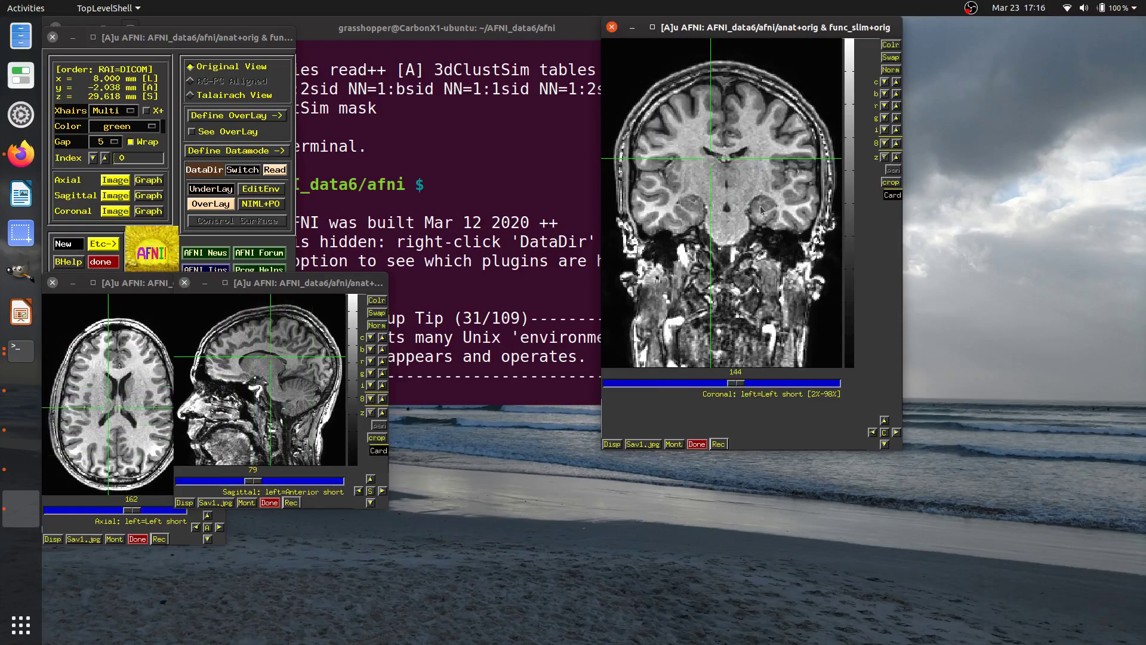
pyautogui.scroll(-4, 724, 159)
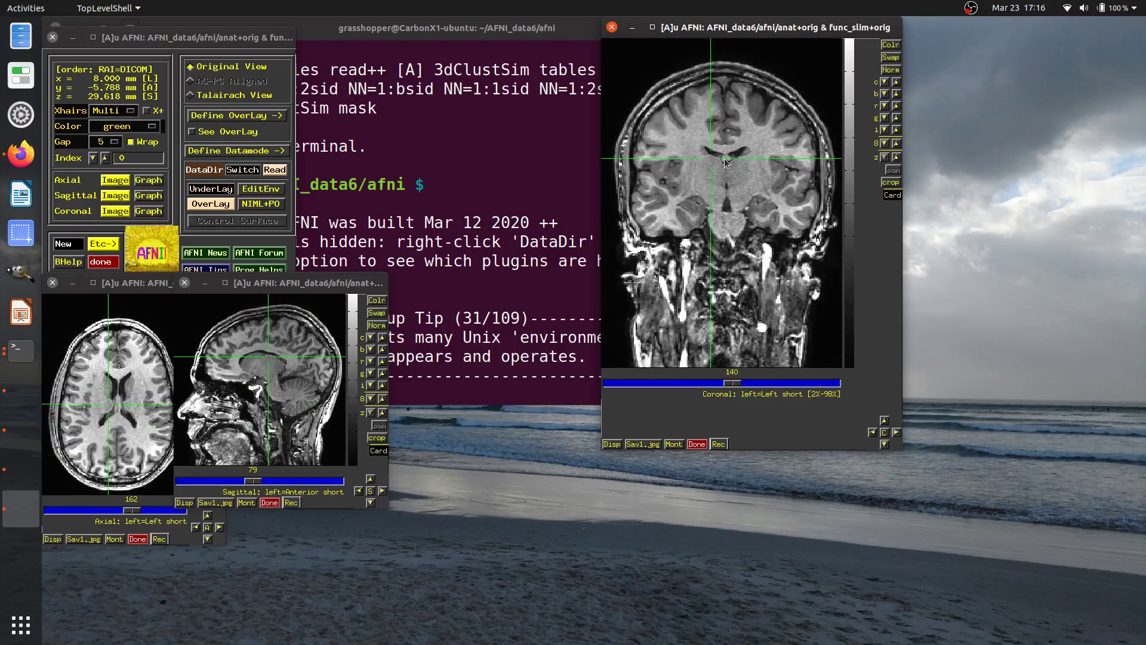
pyautogui.scroll(20, 724, 161)
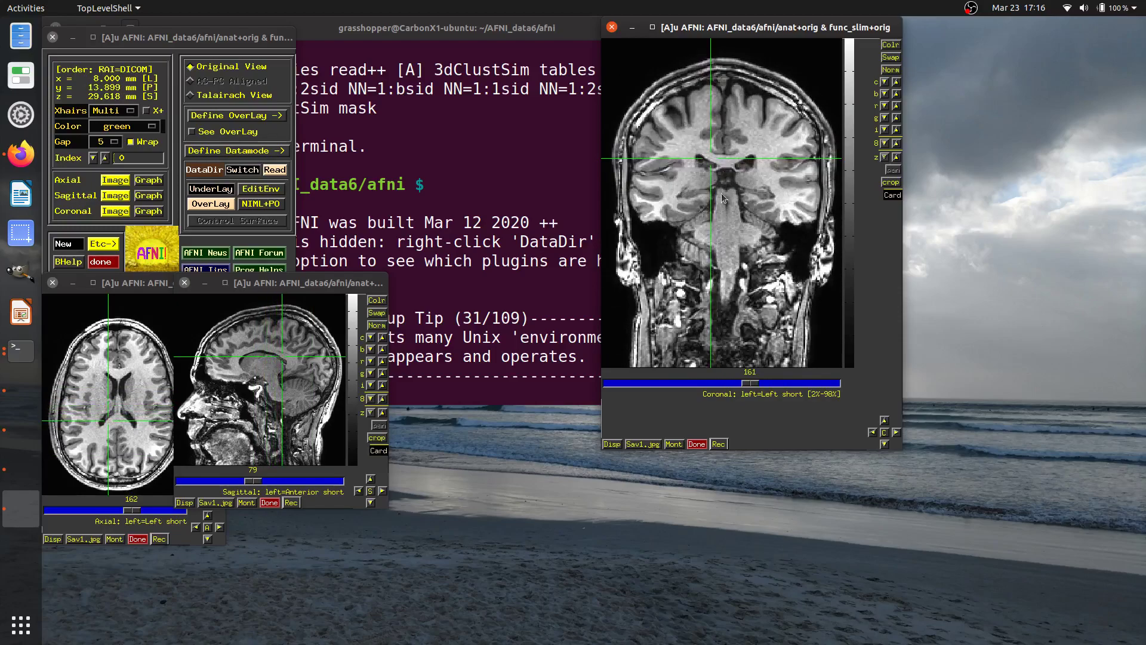
# Step: Reposition the crosshair in the coronal image and shift it stepwise across the slice to about x = -22, z = 55 mm
pyautogui.click(698, 181)
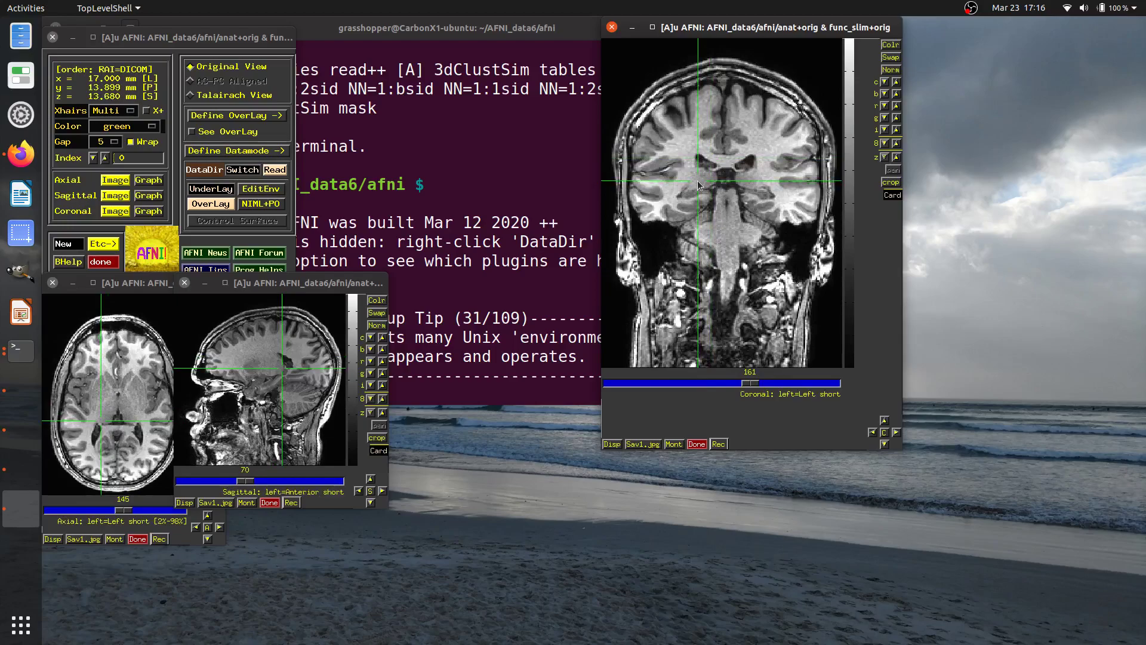
pyautogui.press('Up')
pyautogui.press('Up')
pyautogui.press('Up')
pyautogui.press('Up')
pyautogui.press('Up')
pyautogui.press('Right')
pyautogui.press('Right')
pyautogui.press('Right')
pyautogui.press('Right')
pyautogui.press('Right')
pyautogui.press('Right')
pyautogui.press('Right')
pyautogui.press('Right')
pyautogui.press('Right')
pyautogui.press('Right')
pyautogui.press('Right')
pyautogui.press('Right')
pyautogui.press('Right')
pyautogui.press('Right')
pyautogui.press('Right')
pyautogui.press('Right')
pyautogui.press('Right')
pyautogui.press('Right')
pyautogui.press('Right')
pyautogui.press('Right')
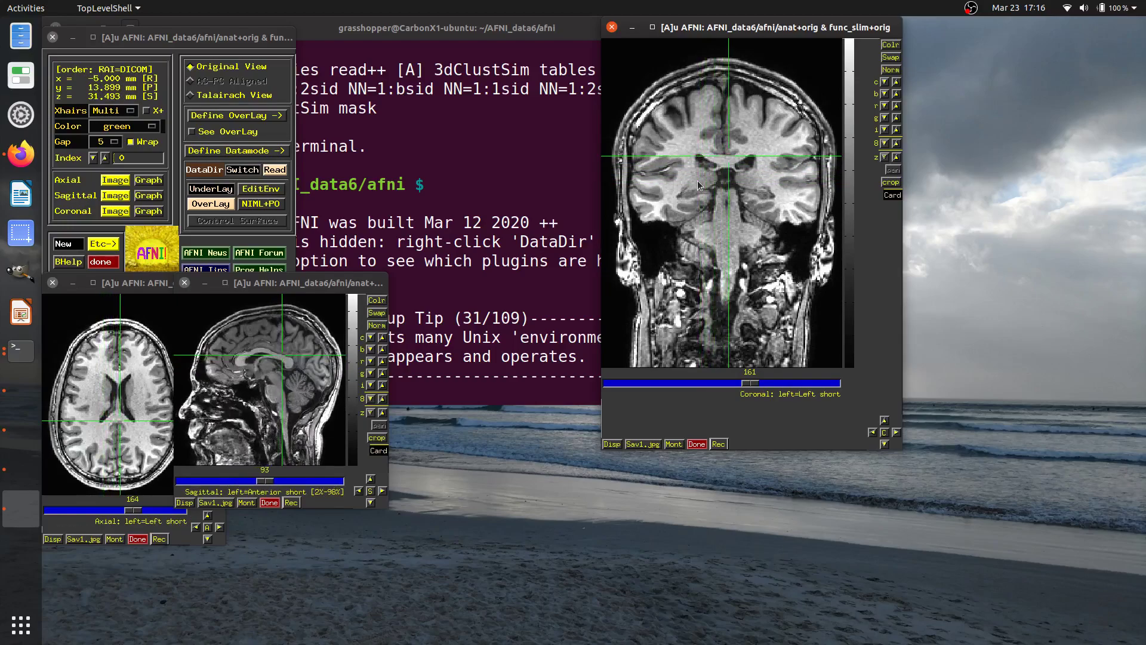
pyautogui.press('Down')
pyautogui.press('Down')
pyautogui.press('Down')
pyautogui.press('Down')
pyautogui.press('Down')
pyautogui.press('Down')
pyautogui.press('Down')
pyautogui.press('Down')
pyautogui.press('Down')
pyautogui.press('Down')
pyautogui.press('Down')
pyautogui.press('Down')
pyautogui.press('Down')
pyautogui.press('Down')
pyautogui.press('Down')
pyautogui.press('Down')
pyautogui.press('Down')
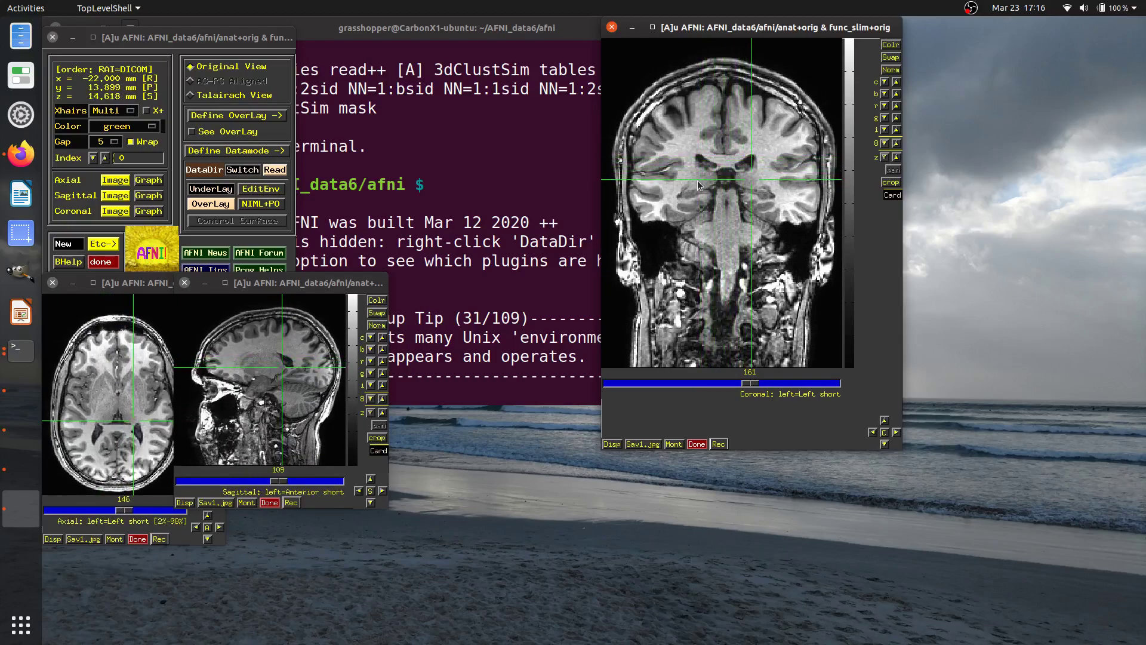
pyautogui.press('Up')
pyautogui.press('Up')
pyautogui.press('Up')
pyautogui.press('Up')
pyautogui.press('Up')
pyautogui.press('Up')
pyautogui.press('Up')
pyautogui.press('Up')
pyautogui.press('Up')
pyautogui.press('Up')
pyautogui.press('Up')
pyautogui.press('Up')
pyautogui.press('Up')
pyautogui.press('Up')
pyautogui.press('Up')
pyautogui.press('Up')
pyautogui.press('Up')
pyautogui.press('Up')
pyautogui.press('Up')
pyautogui.press('Up')
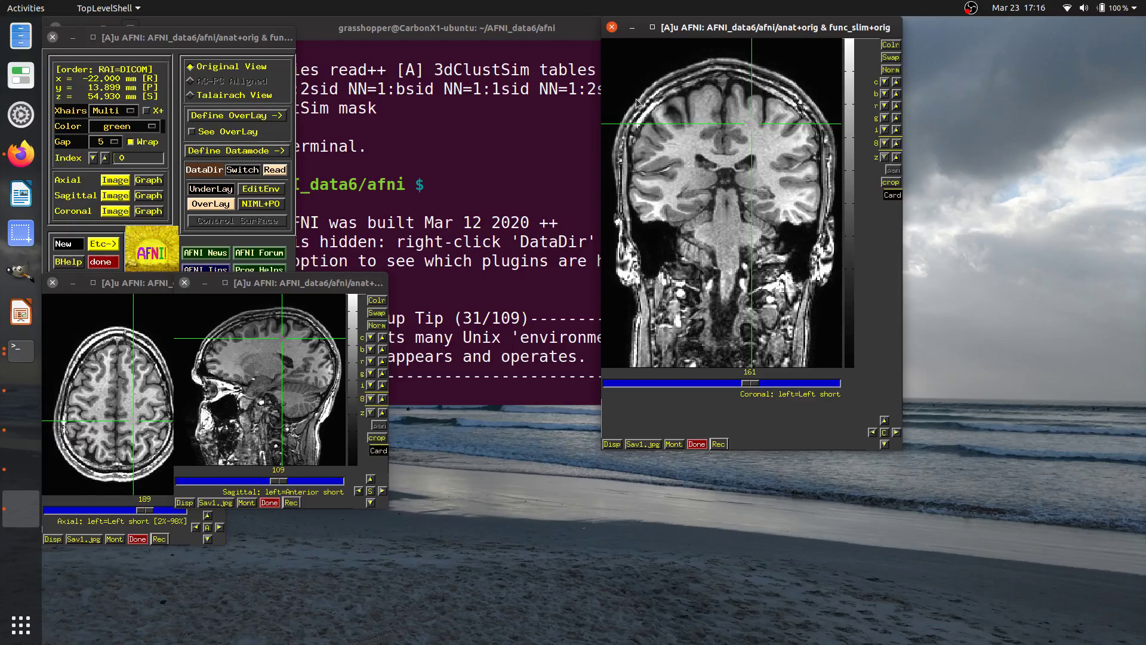
# Step: Step through the coronal slices toward the back of the head, up to slice 239
pyautogui.press('pageup')
pyautogui.press('pageup')
pyautogui.press('pageup')
pyautogui.press('pageup')
pyautogui.press('pageup')
pyautogui.press('pageup')
pyautogui.press('pageup')
pyautogui.press('pageup')
pyautogui.press('pageup')
pyautogui.press('pageup')
pyautogui.press('pageup')
pyautogui.press('pageup')
pyautogui.press('pageup')
pyautogui.press('pageup')
pyautogui.press('pageup')
pyautogui.press('pageup')
pyautogui.press('pageup')
pyautogui.press('pageup')
pyautogui.press('pageup')
pyautogui.press('pageup')
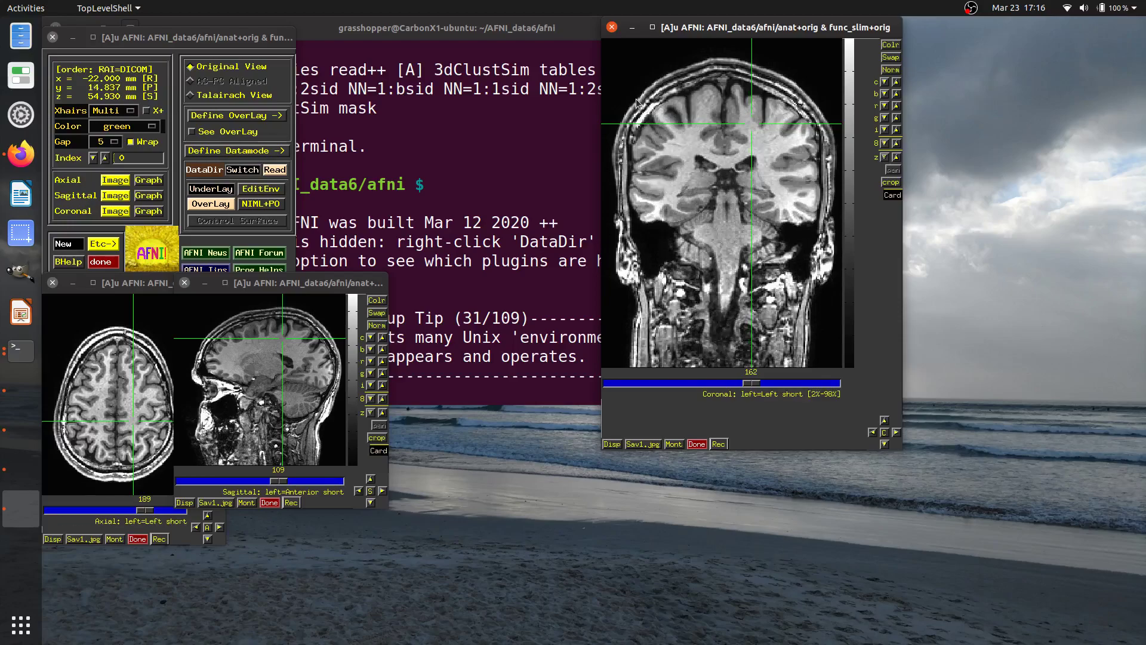
pyautogui.press('pageup')
pyautogui.press('pageup')
pyautogui.press('pageup')
pyautogui.press('pageup')
pyautogui.press('pageup')
pyautogui.press('pageup')
pyautogui.press('pageup')
pyautogui.press('pageup')
pyautogui.press('pageup')
pyautogui.press('pageup')
pyautogui.press('pageup')
pyautogui.press('pageup')
pyautogui.press('pageup')
pyautogui.press('pageup')
pyautogui.press('pageup')
pyautogui.press('pageup')
pyautogui.press('pageup')
pyautogui.press('pageup')
pyautogui.press('pageup')
pyautogui.press('pageup')
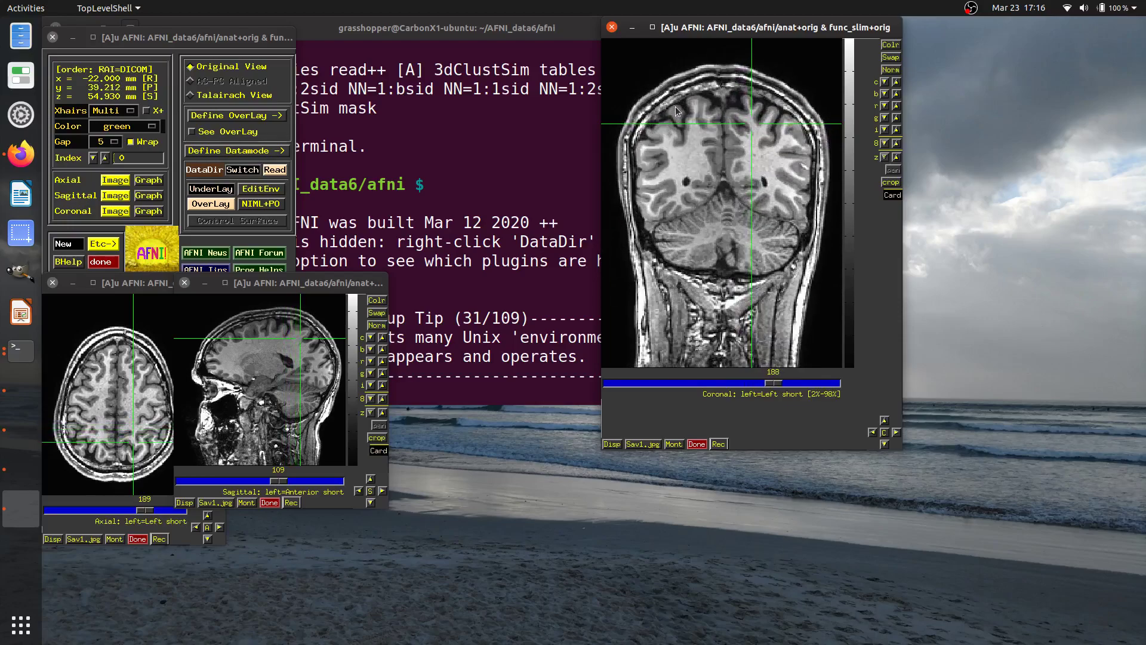
pyautogui.press('pageup')
pyautogui.press('pageup')
pyautogui.press('pageup')
pyautogui.press('pageup')
pyautogui.press('pageup')
pyautogui.press('pageup')
pyautogui.press('pageup')
pyautogui.press('pageup')
pyautogui.press('pageup')
pyautogui.press('pageup')
pyautogui.press('pageup')
pyautogui.press('pageup')
pyautogui.press('pageup')
pyautogui.press('pageup')
pyautogui.press('pageup')
pyautogui.press('pageup')
pyautogui.press('pageup')
pyautogui.press('pageup')
pyautogui.press('pageup')
pyautogui.press('pageup')
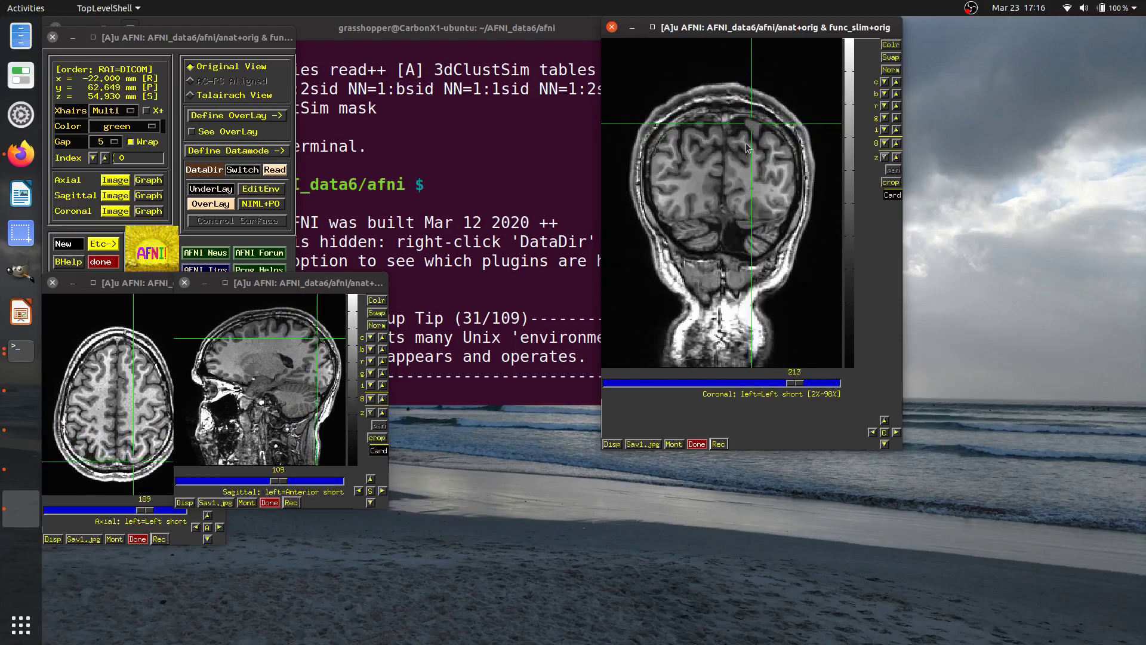
pyautogui.press('pageup')
pyautogui.press('pageup')
pyautogui.press('pageup')
pyautogui.press('pageup')
pyautogui.press('pageup')
pyautogui.press('pageup')
pyautogui.press('pageup')
pyautogui.press('pageup')
pyautogui.press('pageup')
pyautogui.press('pageup')
pyautogui.press('pageup')
pyautogui.press('pageup')
pyautogui.press('pageup')
pyautogui.press('pageup')
pyautogui.press('pageup')
pyautogui.press('pageup')
pyautogui.press('pageup')
pyautogui.press('pageup')
pyautogui.press('pageup')
pyautogui.press('pageup')
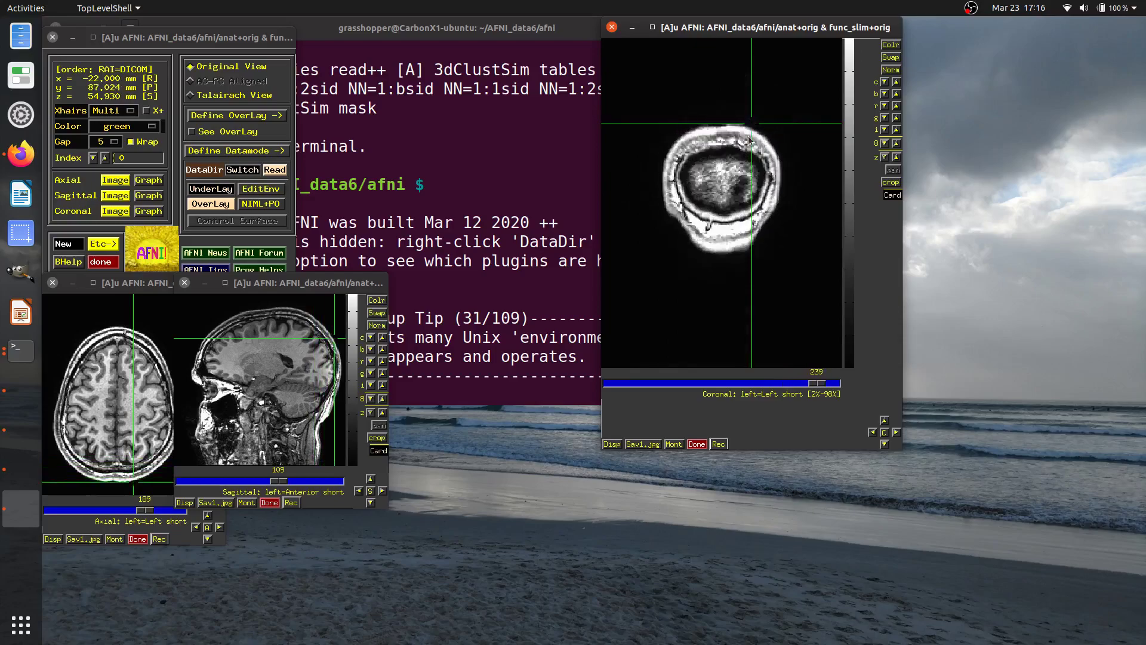
# Step: Advance through the coronal slices past the last one, wrapping around to the front of the head and on to slice 82
pyautogui.press('pageup')
pyautogui.press('pageup')
pyautogui.press('pageup')
pyautogui.press('pageup')
pyautogui.press('pageup')
pyautogui.press('pageup')
pyautogui.press('pageup')
pyautogui.press('pageup')
pyautogui.press('pageup')
pyautogui.press('pageup')
pyautogui.press('pageup')
pyautogui.press('pageup')
pyautogui.press('pageup')
pyautogui.press('pageup')
pyautogui.press('pageup')
pyautogui.press('pageup')
pyautogui.press('pageup')
pyautogui.press('pageup')
pyautogui.press('pageup')
pyautogui.press('pageup')
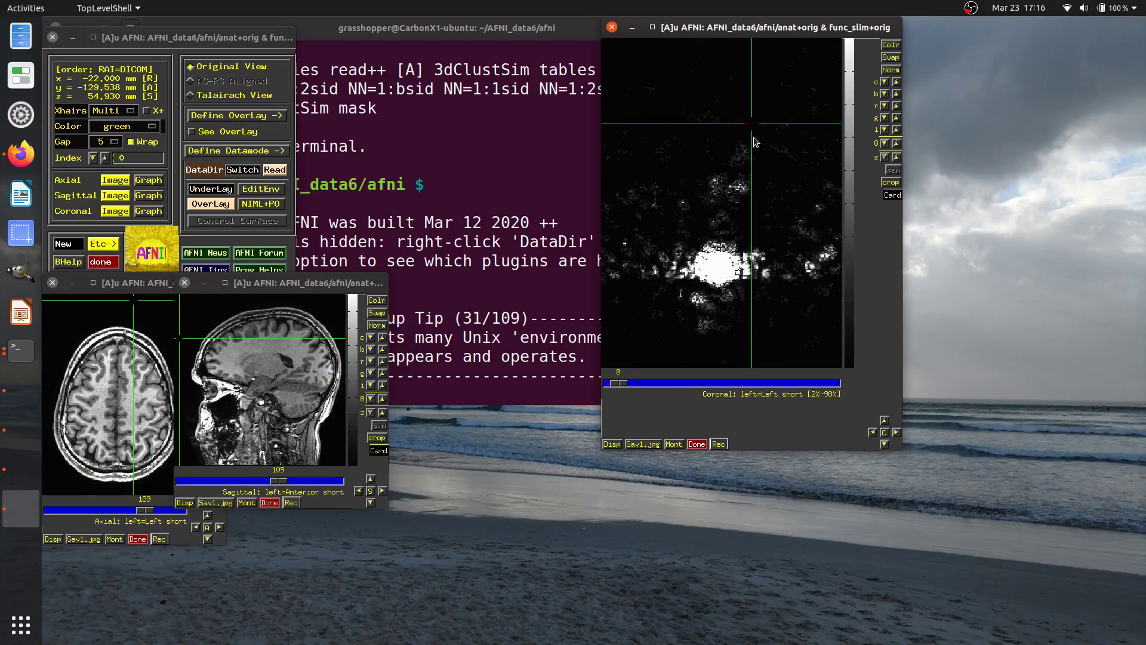
pyautogui.press('pageup')
pyautogui.press('pageup')
pyautogui.press('pageup')
pyautogui.press('pageup')
pyautogui.press('pageup')
pyautogui.press('pageup')
pyautogui.press('pageup')
pyautogui.press('pageup')
pyautogui.press('pageup')
pyautogui.press('pageup')
pyautogui.press('pageup')
pyautogui.press('pageup')
pyautogui.press('pageup')
pyautogui.press('pageup')
pyautogui.press('pageup')
pyautogui.press('pageup')
pyautogui.press('pageup')
pyautogui.press('pageup')
pyautogui.press('pageup')
pyautogui.press('pageup')
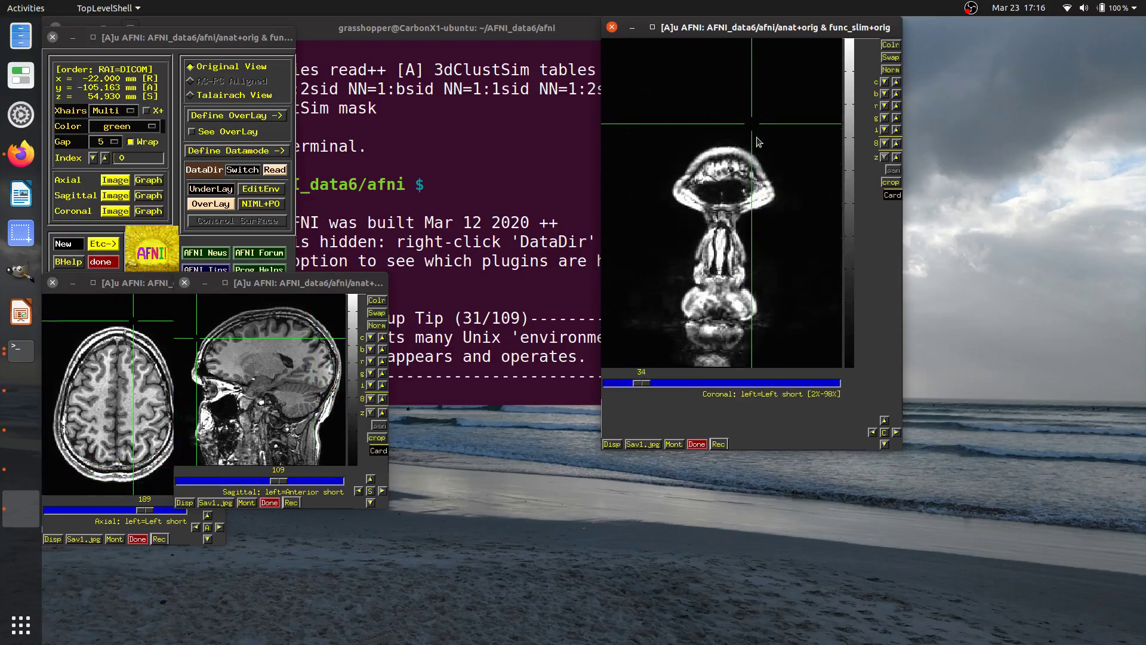
pyautogui.press('pageup')
pyautogui.press('pageup')
pyautogui.press('pageup')
pyautogui.press('pageup')
pyautogui.press('pageup')
pyautogui.press('pageup')
pyautogui.press('pageup')
pyautogui.press('pageup')
pyautogui.press('pageup')
pyautogui.press('pageup')
pyautogui.press('pageup')
pyautogui.press('pageup')
pyautogui.press('pageup')
pyautogui.press('pageup')
pyautogui.press('pageup')
pyautogui.press('pageup')
pyautogui.press('pageup')
pyautogui.press('pageup')
pyautogui.press('pageup')
pyautogui.press('pageup')
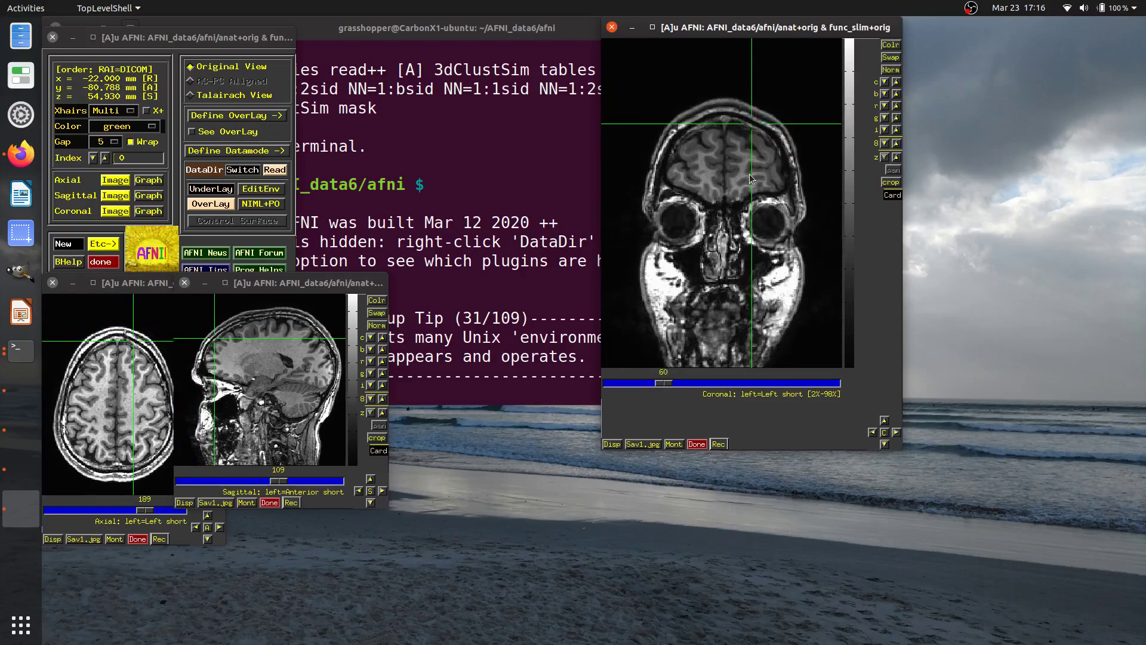
pyautogui.press('pageup')
pyautogui.press('pageup')
pyautogui.press('pageup')
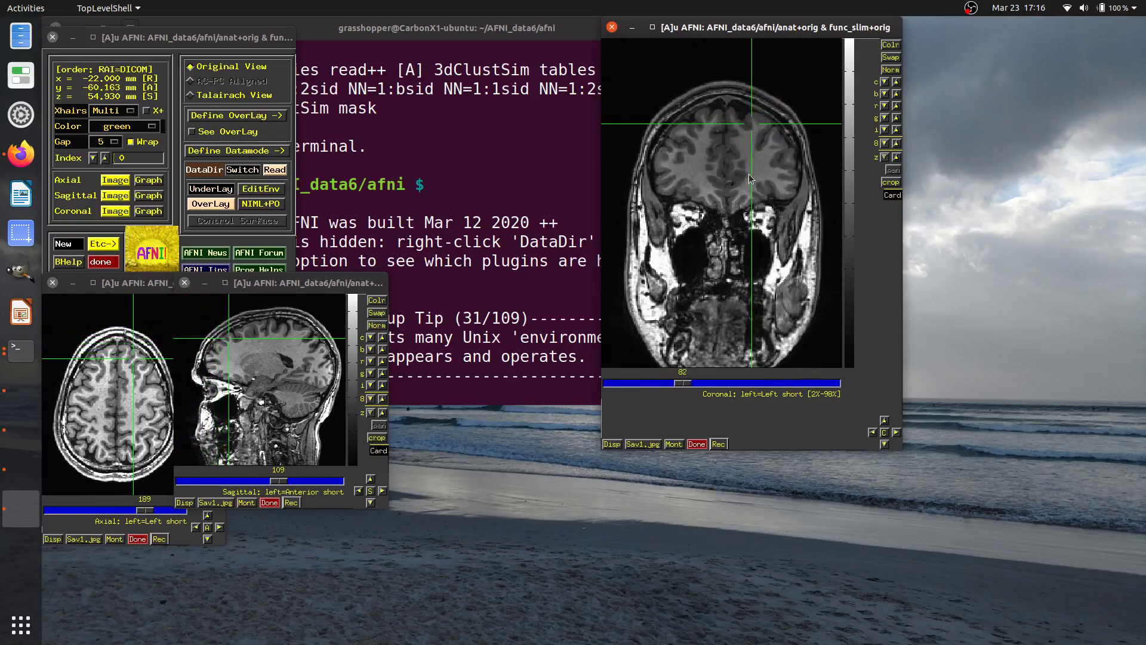
# Step: Browse the coronal slices in reverse past the first one, wrapping around to slice 254 at the back of the head
pyautogui.press('pagedown')
pyautogui.press('pagedown')
pyautogui.press('pagedown')
pyautogui.press('pagedown')
pyautogui.press('pagedown')
pyautogui.press('pagedown')
pyautogui.press('pagedown')
pyautogui.press('pagedown')
pyautogui.press('pagedown')
pyautogui.press('pagedown')
pyautogui.press('pagedown')
pyautogui.press('pagedown')
pyautogui.press('pagedown')
pyautogui.press('pagedown')
pyautogui.press('pagedown')
pyautogui.press('pagedown')
pyautogui.press('pagedown')
pyautogui.press('pagedown')
pyautogui.press('pagedown')
pyautogui.press('pagedown')
pyautogui.press('pagedown')
pyautogui.press('pagedown')
pyautogui.press('pagedown')
pyautogui.press('pagedown')
pyautogui.press('pagedown')
pyautogui.press('pagedown')
pyautogui.press('pagedown')
pyautogui.press('pagedown')
pyautogui.press('pagedown')
pyautogui.press('pagedown')
pyautogui.press('pagedown')
pyautogui.press('pagedown')
pyautogui.press('pagedown')
pyautogui.press('pagedown')
pyautogui.press('pagedown')
pyautogui.press('pagedown')
pyautogui.press('pagedown')
pyautogui.press('pagedown')
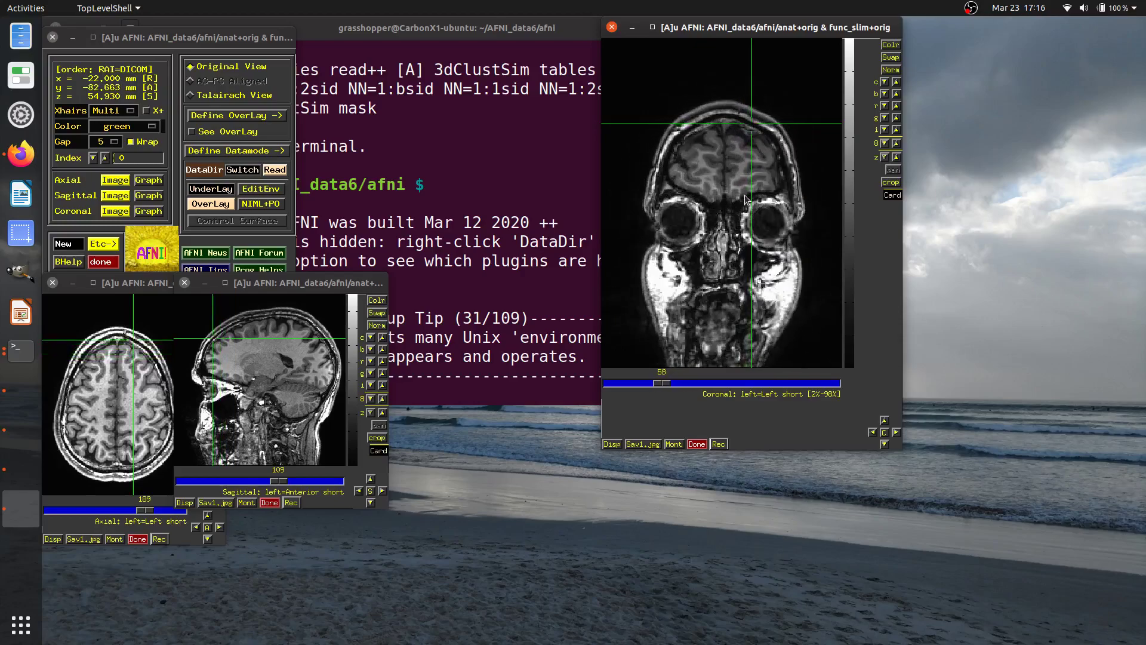
pyautogui.press('pagedown')
pyautogui.press('pagedown')
pyautogui.press('pagedown')
pyautogui.press('pagedown')
pyautogui.press('pagedown')
pyautogui.press('pagedown')
pyautogui.press('pagedown')
pyautogui.press('pagedown')
pyautogui.press('pagedown')
pyautogui.press('pagedown')
pyautogui.press('pagedown')
pyautogui.press('pagedown')
pyautogui.press('pagedown')
pyautogui.press('pagedown')
pyautogui.press('pagedown')
pyautogui.press('pagedown')
pyautogui.press('pagedown')
pyautogui.press('pagedown')
pyautogui.press('pagedown')
pyautogui.press('pagedown')
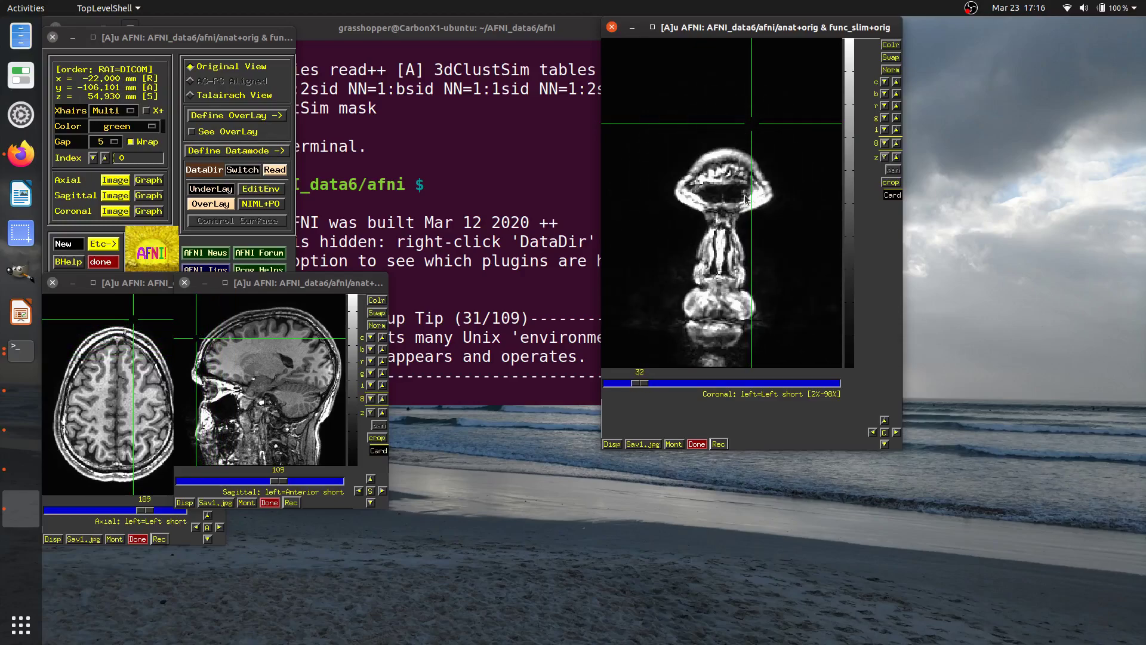
pyautogui.press('pagedown')
pyautogui.press('pagedown')
pyautogui.press('pagedown')
pyautogui.press('pagedown')
pyautogui.press('pagedown')
pyautogui.press('pagedown')
pyautogui.press('pagedown')
pyautogui.press('pagedown')
pyautogui.press('pagedown')
pyautogui.press('pagedown')
pyautogui.press('pagedown')
pyautogui.press('pagedown')
pyautogui.press('pagedown')
pyautogui.press('pagedown')
pyautogui.press('pagedown')
pyautogui.press('pagedown')
pyautogui.press('pagedown')
pyautogui.press('pagedown')
pyautogui.press('pagedown')
pyautogui.press('pagedown')
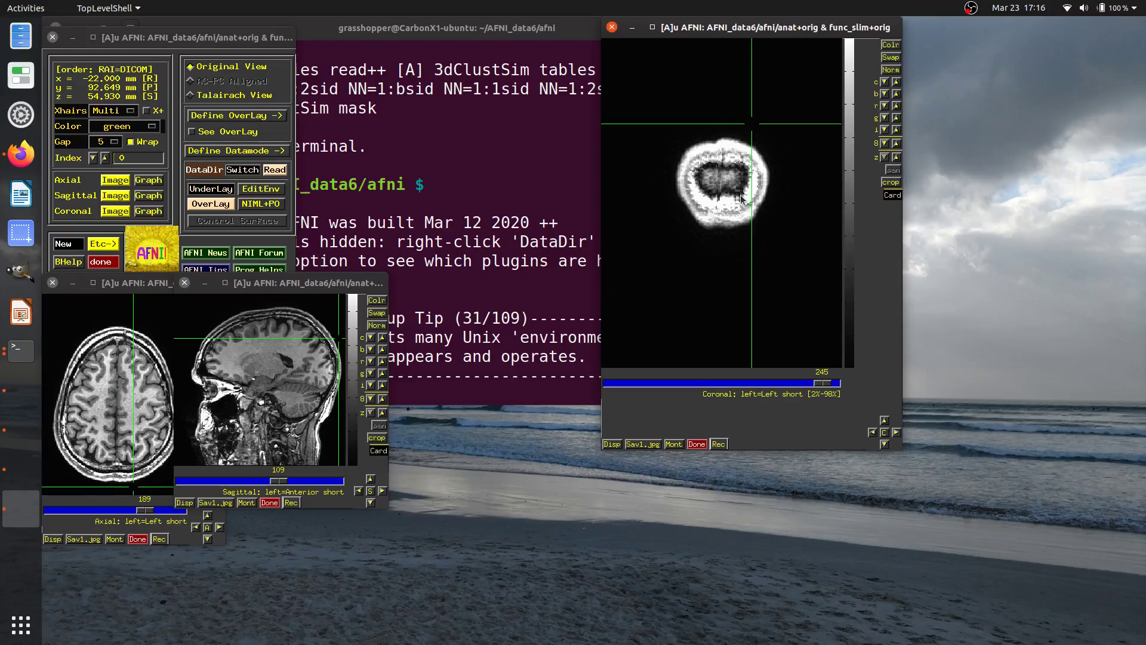
pyautogui.press('pagedown')
pyautogui.press('pagedown')
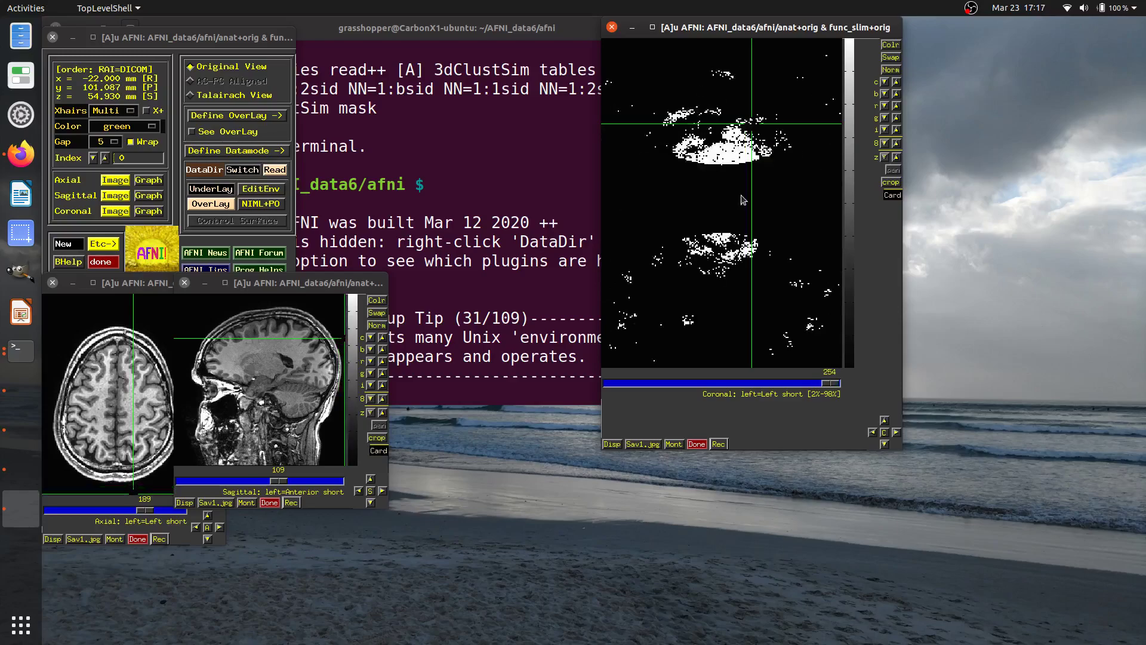
# Step: Browse the coronal slices from the back of the head toward the front, down to slice 68
pyautogui.press('pagedown')
pyautogui.press('pagedown')
pyautogui.press('pagedown')
pyautogui.press('pagedown')
pyautogui.press('pagedown')
pyautogui.press('pagedown')
pyautogui.press('pagedown')
pyautogui.press('pagedown')
pyautogui.press('pagedown')
pyautogui.press('pagedown')
pyautogui.press('pagedown')
pyautogui.press('pagedown')
pyautogui.press('pagedown')
pyautogui.press('pagedown')
pyautogui.press('pagedown')
pyautogui.press('pagedown')
pyautogui.press('pagedown')
pyautogui.press('pagedown')
pyautogui.press('pagedown')
pyautogui.press('pagedown')
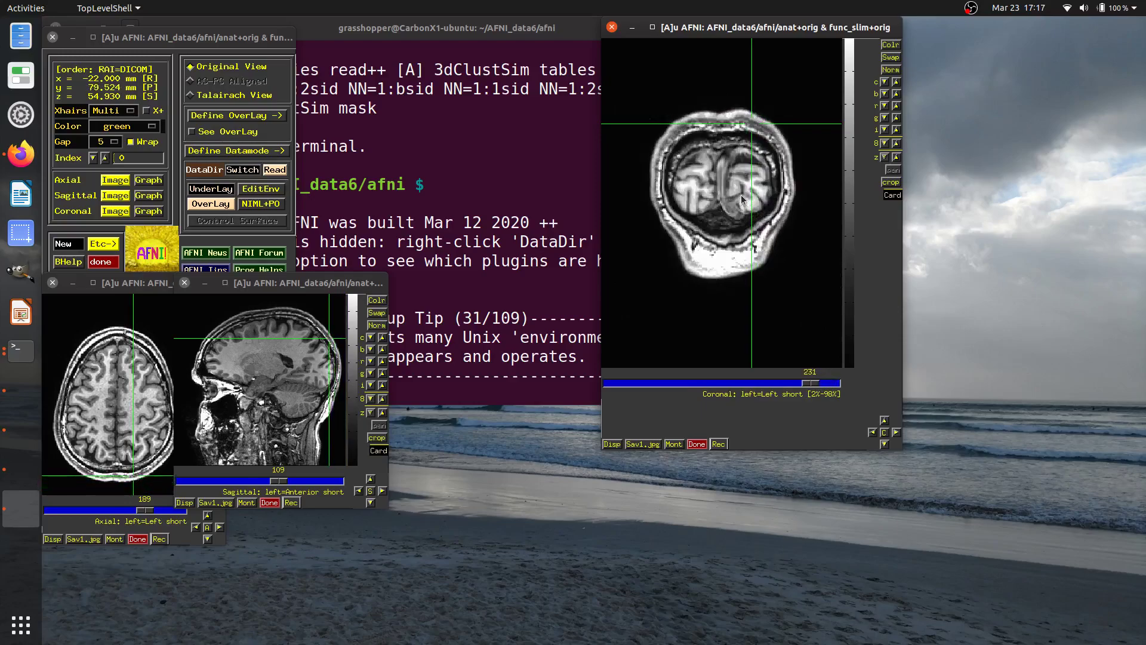
pyautogui.press('pagedown')
pyautogui.press('pagedown')
pyautogui.press('pagedown')
pyautogui.press('pagedown')
pyautogui.press('pagedown')
pyautogui.press('pagedown')
pyautogui.press('pagedown')
pyautogui.press('pagedown')
pyautogui.press('pagedown')
pyautogui.press('pagedown')
pyautogui.press('pagedown')
pyautogui.press('pagedown')
pyautogui.press('pagedown')
pyautogui.press('pagedown')
pyautogui.press('pagedown')
pyautogui.press('pagedown')
pyautogui.press('pagedown')
pyautogui.press('pagedown')
pyautogui.press('pagedown')
pyautogui.press('pagedown')
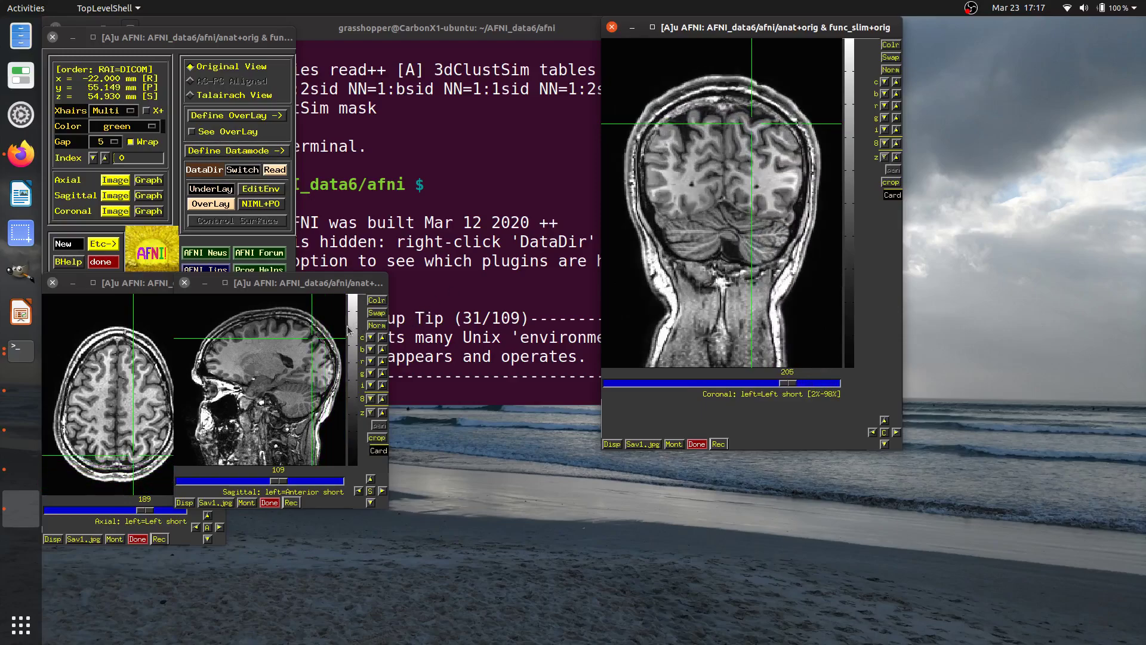
pyautogui.press('pagedown')
pyautogui.press('pagedown')
pyautogui.press('pagedown')
pyautogui.press('pagedown')
pyautogui.press('pagedown')
pyautogui.press('pagedown')
pyautogui.press('pagedown')
pyautogui.press('pagedown')
pyautogui.press('pagedown')
pyautogui.press('pagedown')
pyautogui.press('pagedown')
pyautogui.press('pagedown')
pyautogui.press('pagedown')
pyautogui.press('pagedown')
pyautogui.press('pagedown')
pyautogui.press('pagedown')
pyautogui.press('pagedown')
pyautogui.press('pagedown')
pyautogui.press('pagedown')
pyautogui.press('pagedown')
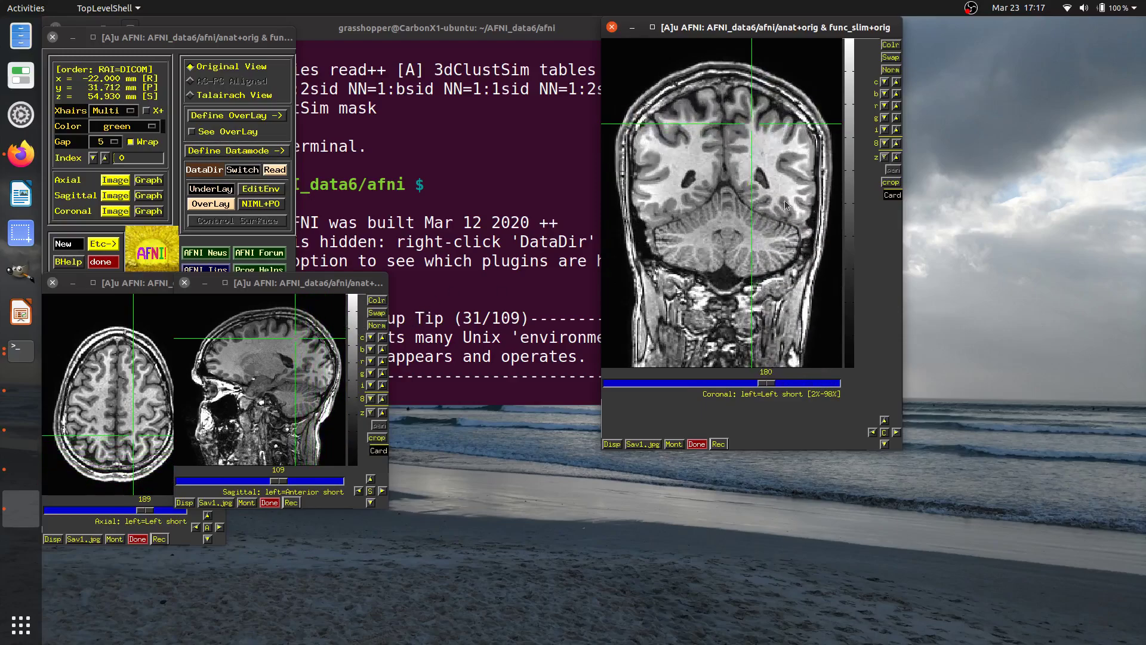
pyautogui.press('pagedown')
pyautogui.press('pagedown')
pyautogui.press('pagedown')
pyautogui.press('pagedown')
pyautogui.press('pagedown')
pyautogui.press('pagedown')
pyautogui.press('pagedown')
pyautogui.press('pagedown')
pyautogui.press('pagedown')
pyautogui.press('pagedown')
pyautogui.press('pagedown')
pyautogui.press('pagedown')
pyautogui.press('pagedown')
pyautogui.press('pagedown')
pyautogui.press('pagedown')
pyautogui.press('pagedown')
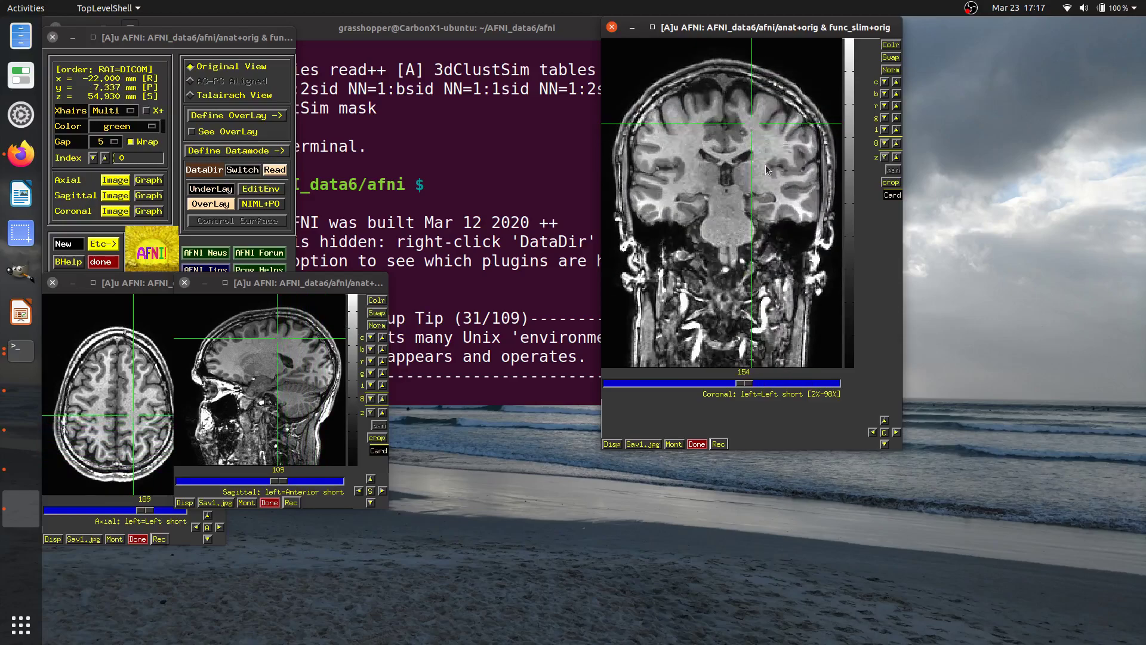
pyautogui.press('pagedown')
pyautogui.press('pagedown')
pyautogui.press('pagedown')
pyautogui.press('pagedown')
pyautogui.press('pagedown')
pyautogui.press('pagedown')
pyautogui.press('pagedown')
pyautogui.press('pagedown')
pyautogui.press('pagedown')
pyautogui.press('pagedown')
pyautogui.press('pagedown')
pyautogui.press('pagedown')
pyautogui.press('pagedown')
pyautogui.press('pagedown')
pyautogui.press('pagedown')
pyautogui.press('pagedown')
pyautogui.press('pagedown')
pyautogui.press('pagedown')
pyautogui.press('pagedown')
pyautogui.press('pagedown')
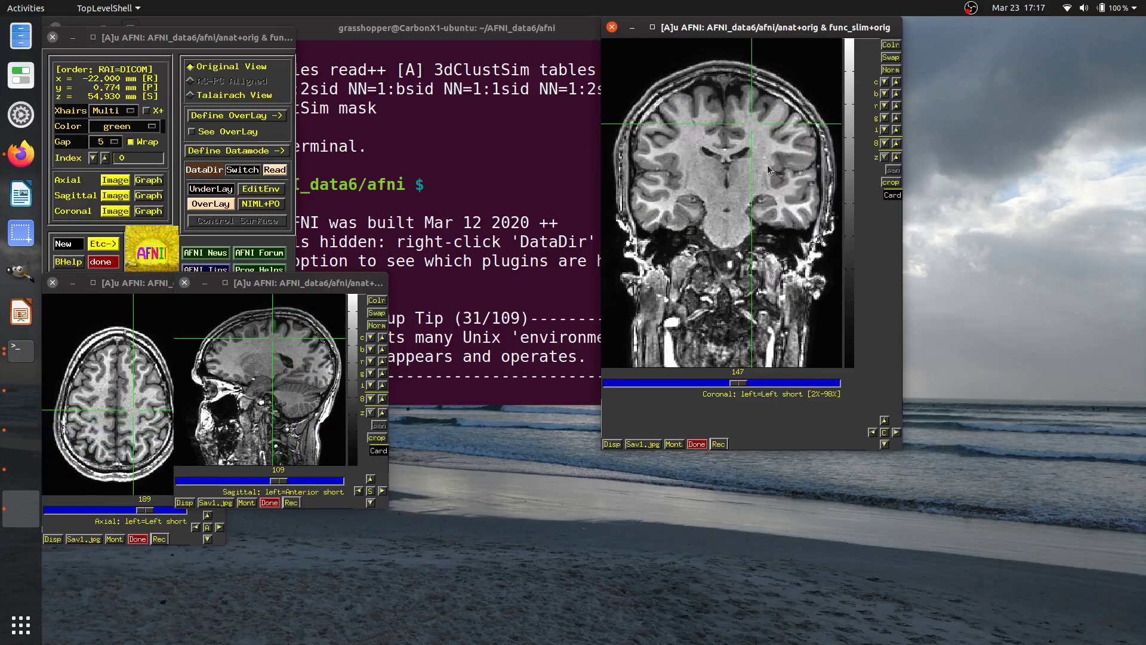
pyautogui.press('pagedown')
pyautogui.press('pagedown')
pyautogui.press('pagedown')
pyautogui.press('pagedown')
pyautogui.press('pagedown')
pyautogui.press('pagedown')
pyautogui.press('pagedown')
pyautogui.press('pagedown')
pyautogui.press('pagedown')
pyautogui.press('pagedown')
pyautogui.press('pagedown')
pyautogui.press('pagedown')
pyautogui.press('pagedown')
pyautogui.press('pagedown')
pyautogui.press('pagedown')
pyautogui.press('pagedown')
pyautogui.press('pagedown')
pyautogui.press('pagedown')
pyautogui.press('pagedown')
pyautogui.press('pagedown')
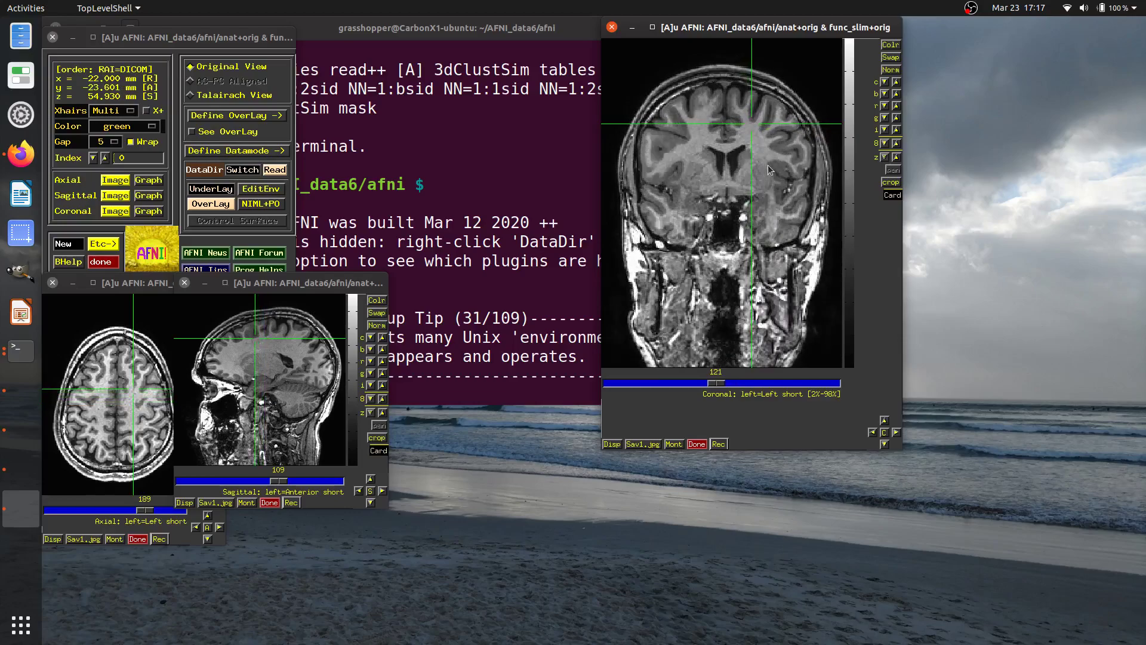
pyautogui.press('pagedown')
pyautogui.press('pagedown')
pyautogui.press('pagedown')
pyautogui.press('pagedown')
pyautogui.press('pagedown')
pyautogui.press('pagedown')
pyautogui.press('pagedown')
pyautogui.press('pagedown')
pyautogui.press('pagedown')
pyautogui.press('pagedown')
pyautogui.press('pagedown')
pyautogui.press('pagedown')
pyautogui.press('pagedown')
pyautogui.press('pagedown')
pyautogui.press('pagedown')
pyautogui.press('pagedown')
pyautogui.press('pagedown')
pyautogui.press('pagedown')
pyautogui.press('pagedown')
pyautogui.press('pagedown')
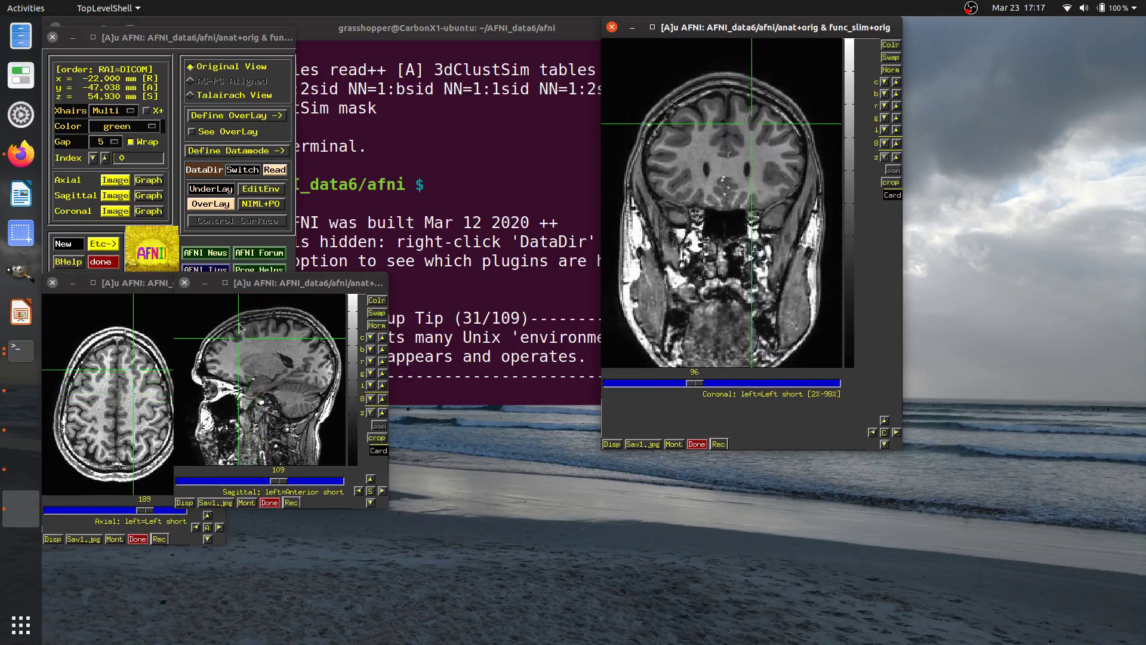
pyautogui.press('pagedown')
pyautogui.press('pagedown')
pyautogui.press('pagedown')
pyautogui.press('pagedown')
pyautogui.press('pagedown')
pyautogui.press('pagedown')
pyautogui.press('pagedown')
pyautogui.press('pagedown')
pyautogui.press('pagedown')
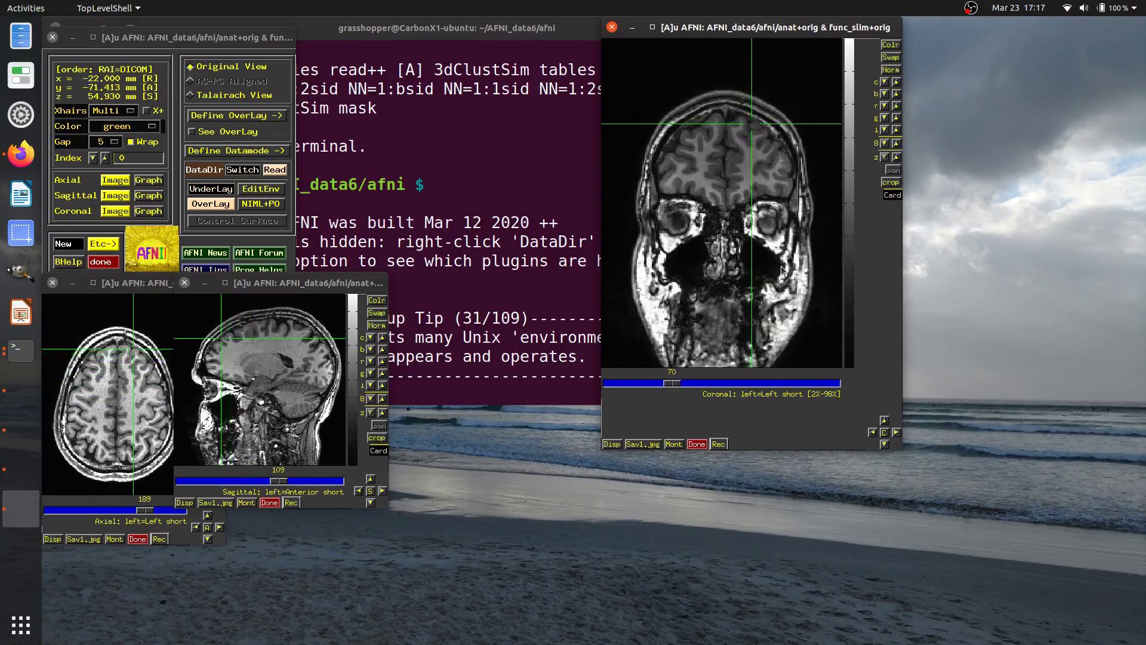
# Step: Move the coronal and sagittal image windows apart and place the crosshair in the sagittal image at about y = 30, z = 33 mm
pyautogui.moveTo(787, 33); pyautogui.dragTo(838, 31)
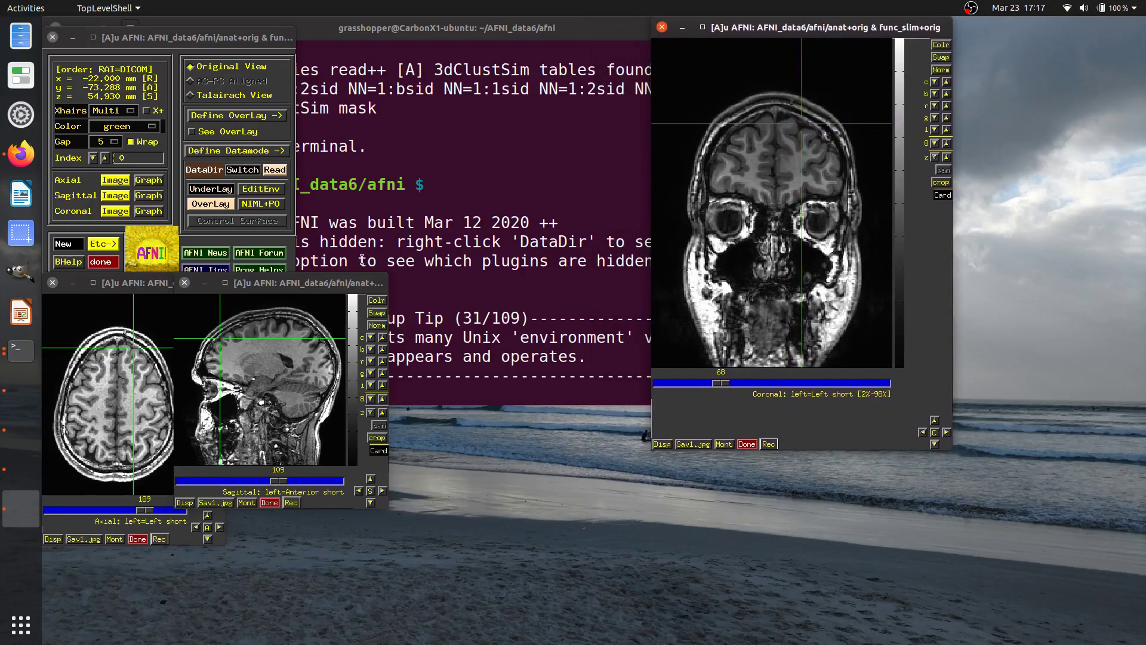
pyautogui.moveTo(342, 282); pyautogui.dragTo(598, 279)
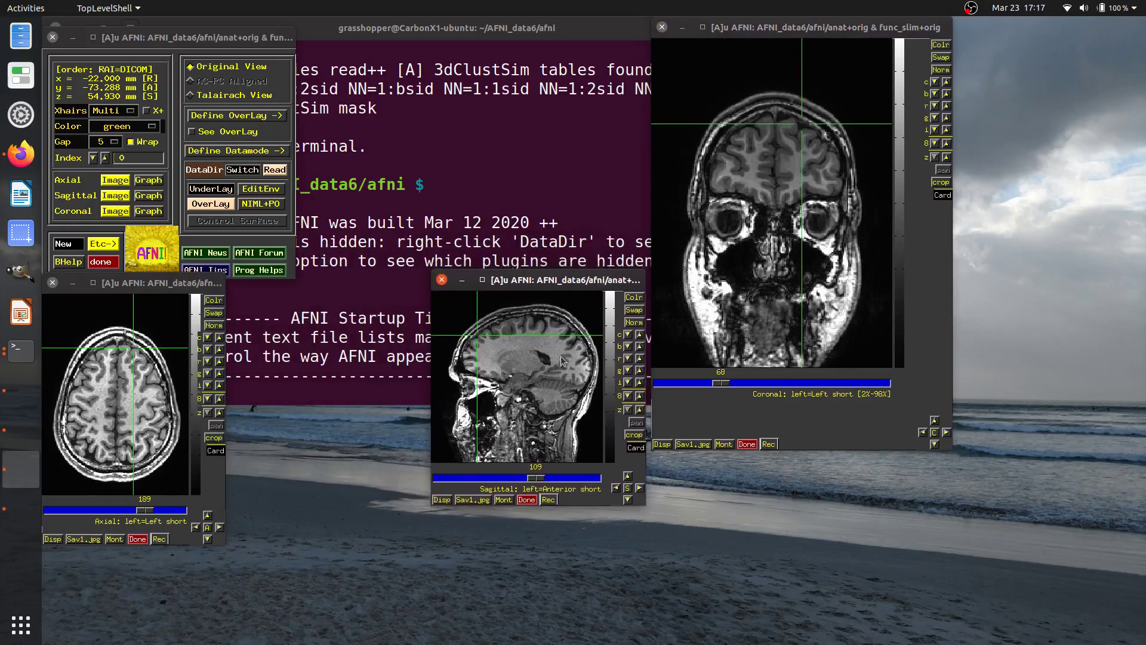
pyautogui.click(547, 335)
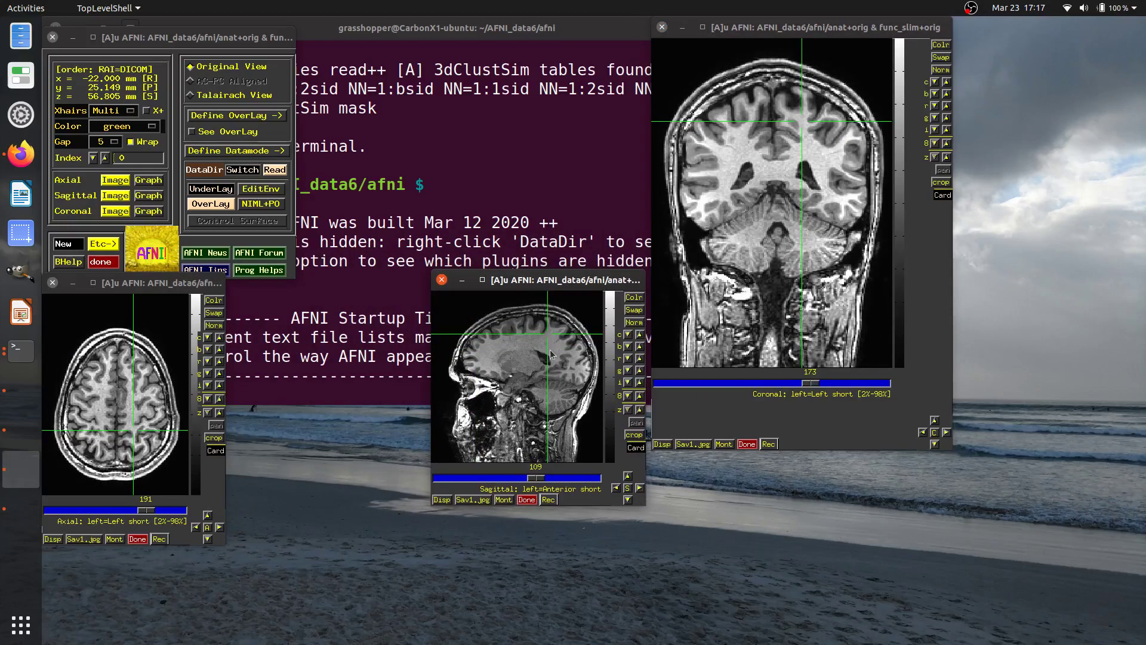
pyautogui.click(550, 353)
# Step: Uncover and open the AFNI Tips help, view its Keyboard Shortcuts: Image Viewer Window section, and close the help
pyautogui.click(203, 291)
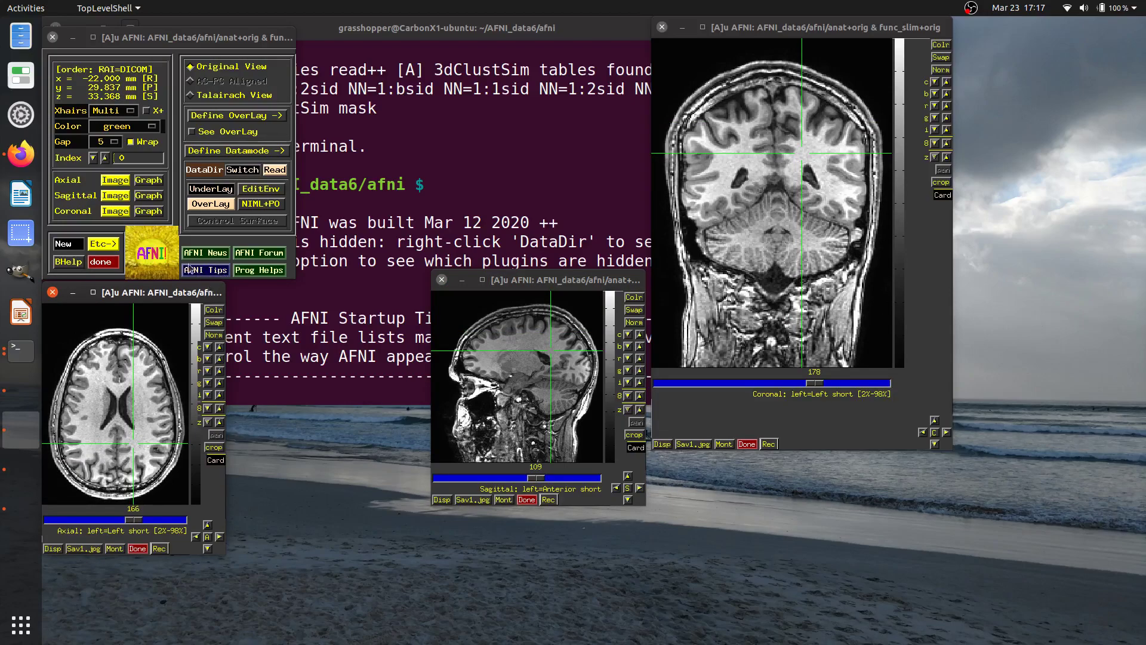
pyautogui.click(204, 271)
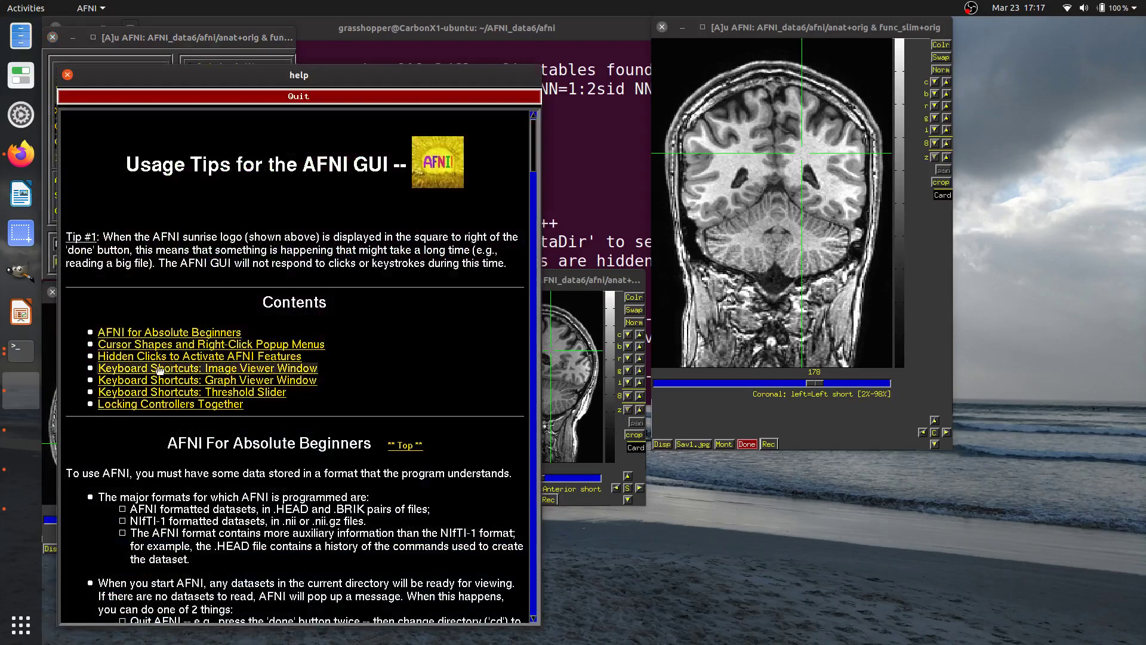
pyautogui.click(113, 370)
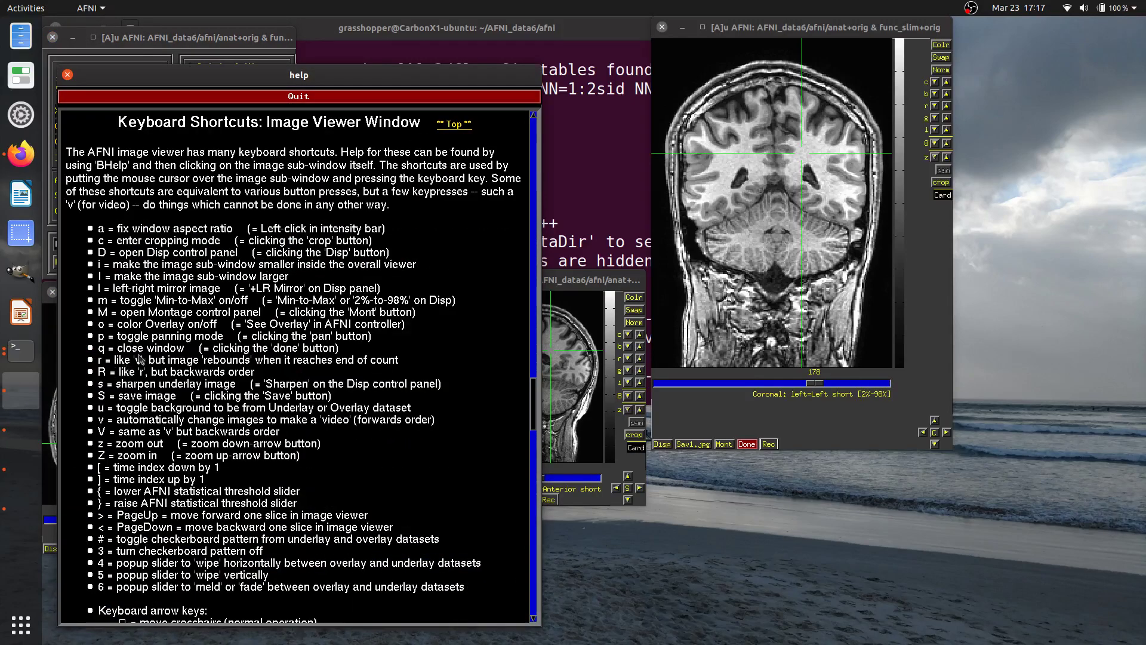
pyautogui.moveTo(208, 78); pyautogui.dragTo(263, 30)
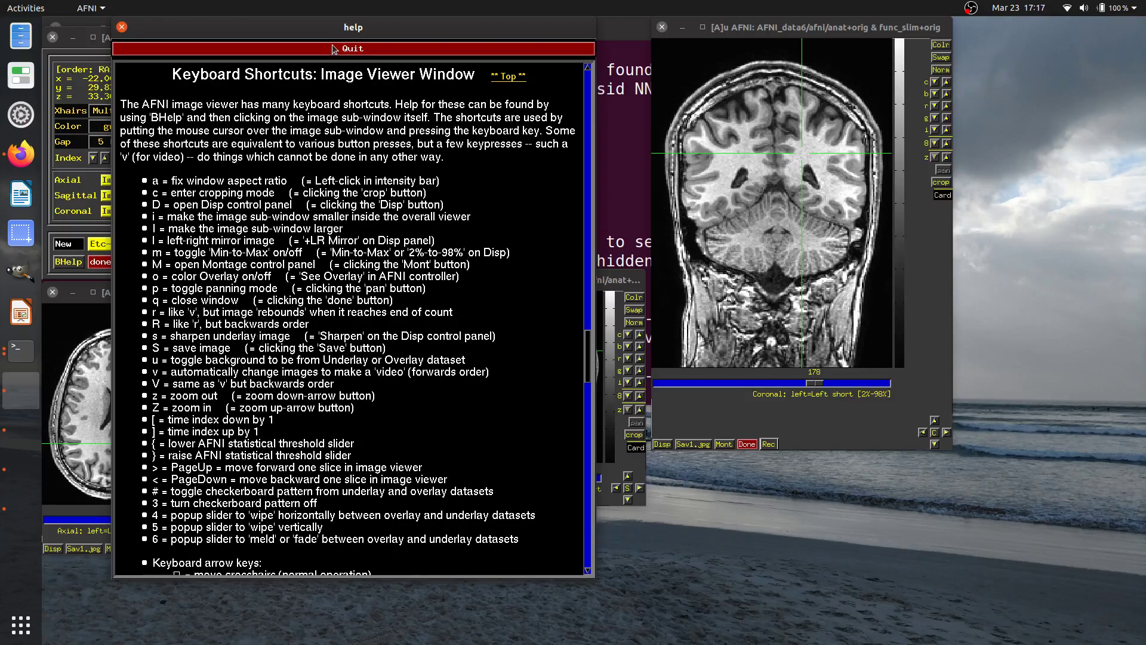
pyautogui.click(351, 50)
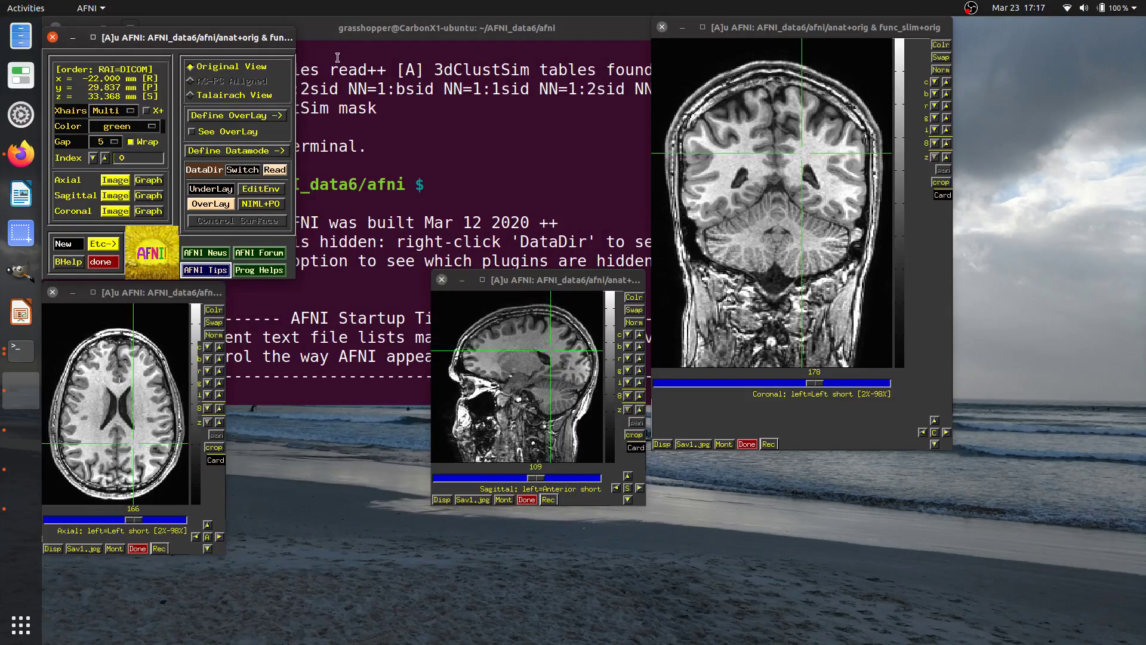
# Step: Switch to the AFNI documentation in Firefox, open List of all AFNI GUI tips in a new tab, and view the Image Viewer keyboard shortcuts
pyautogui.click(10, 157)
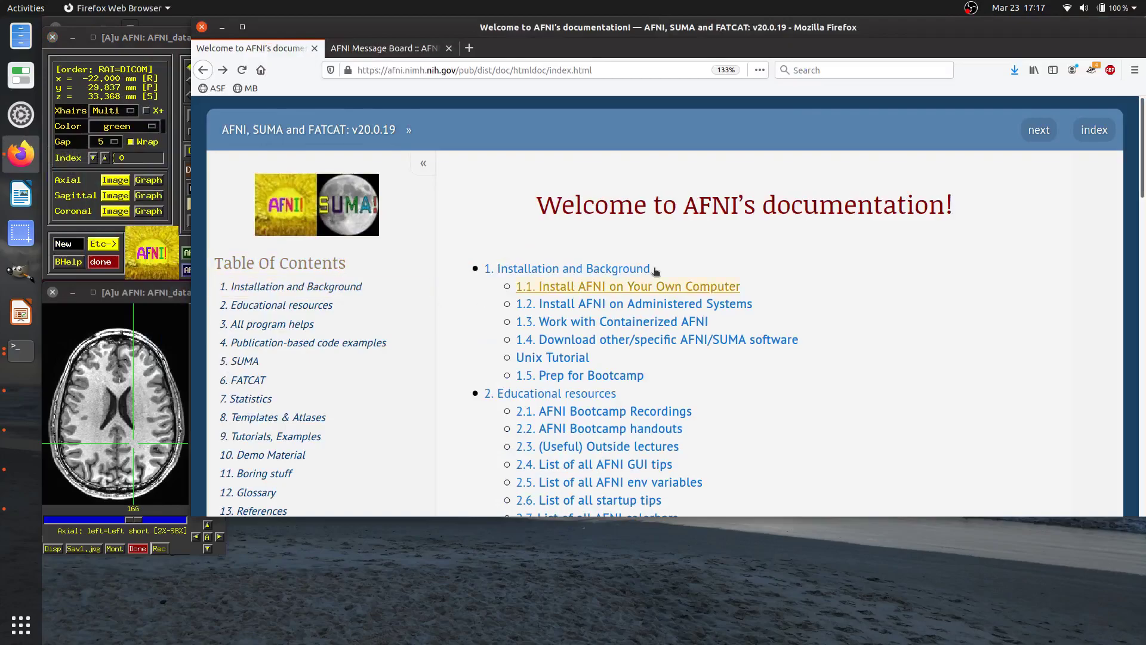
pyautogui.middleClick(615, 466)
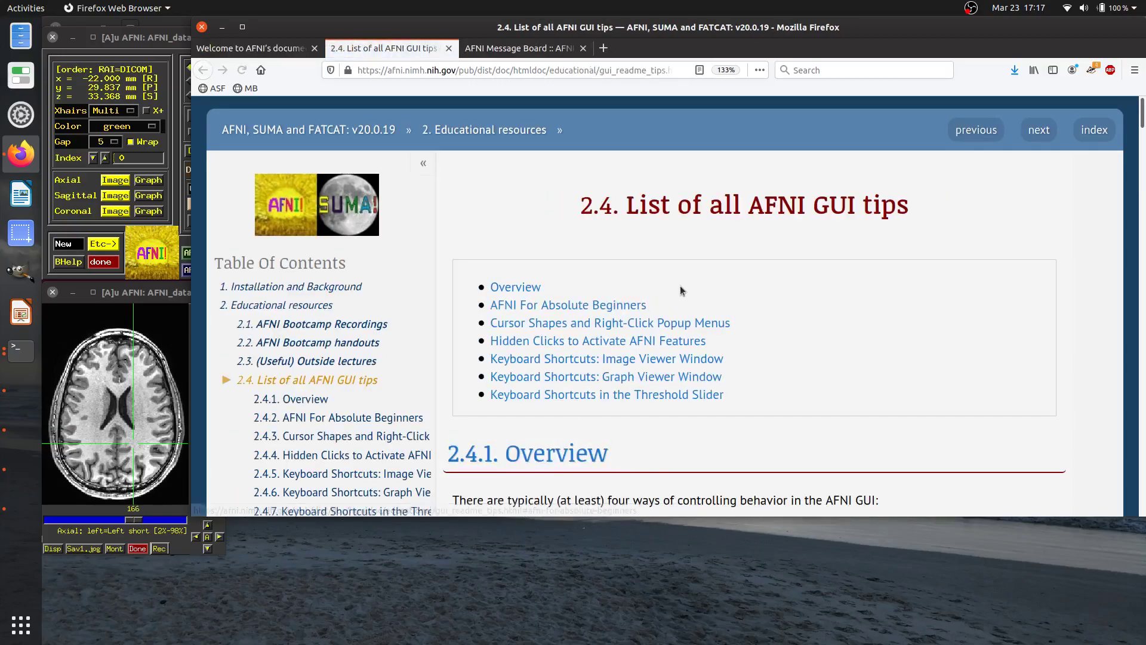
pyautogui.click(613, 360)
pyautogui.scroll(-5, 693, 224)
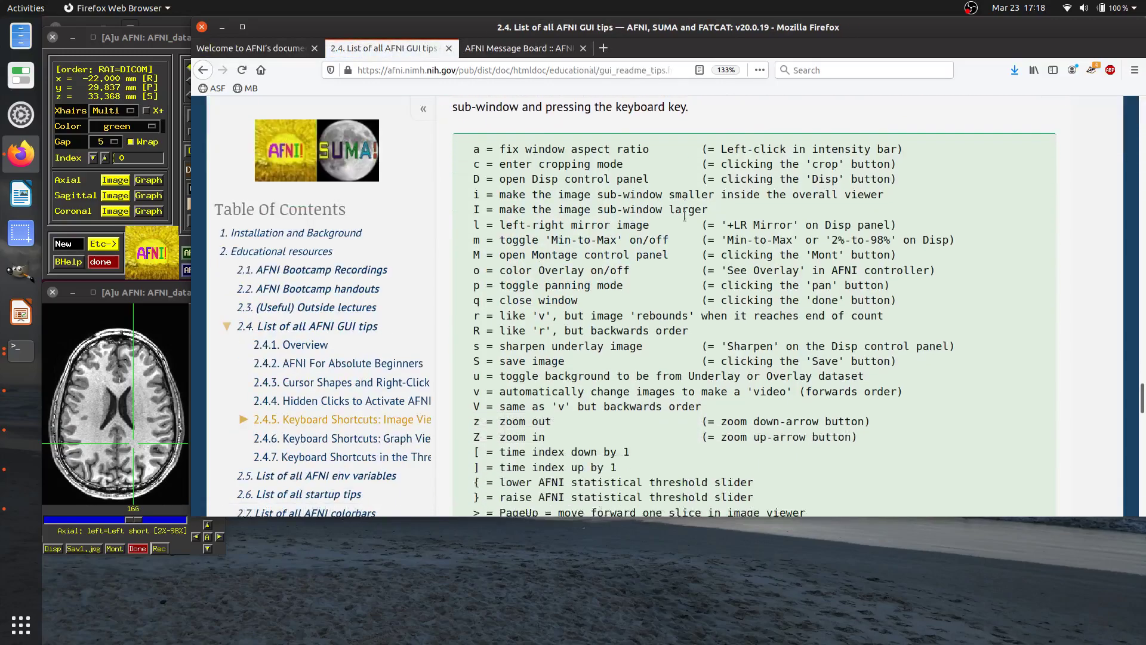
pyautogui.scroll(1, 685, 225)
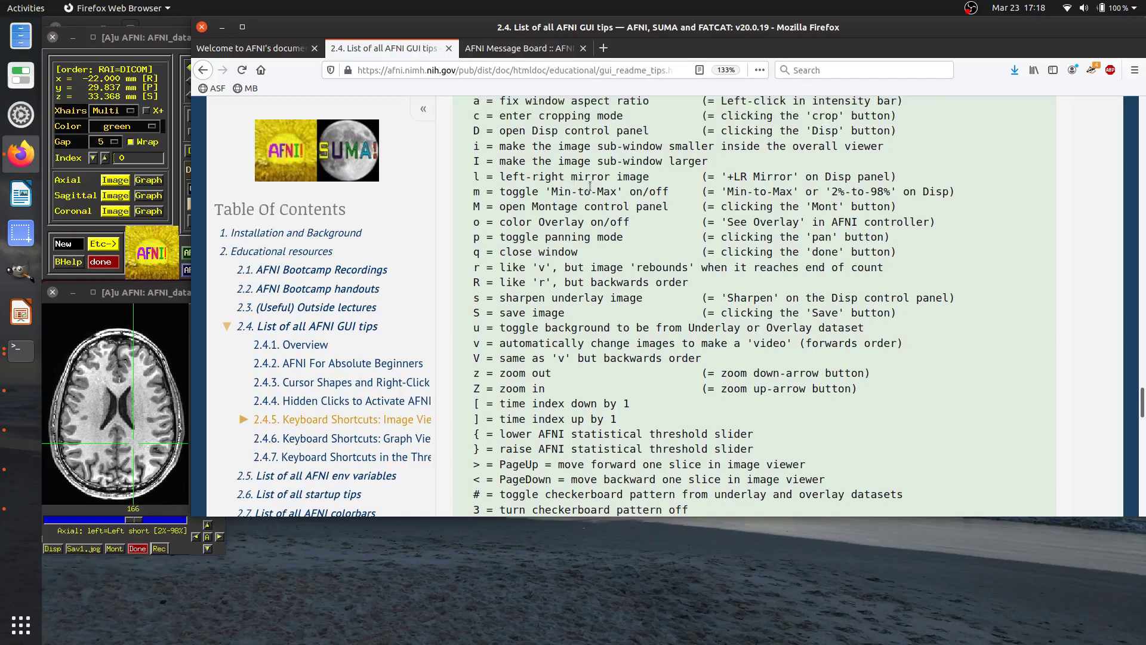
# Step: Search the AFNI GUI tips page for "video" and highlight "rebounds" in the description of the r shortcut
pyautogui.scroll(3, 729, 207)
pyautogui.scroll(1, 764, 215)
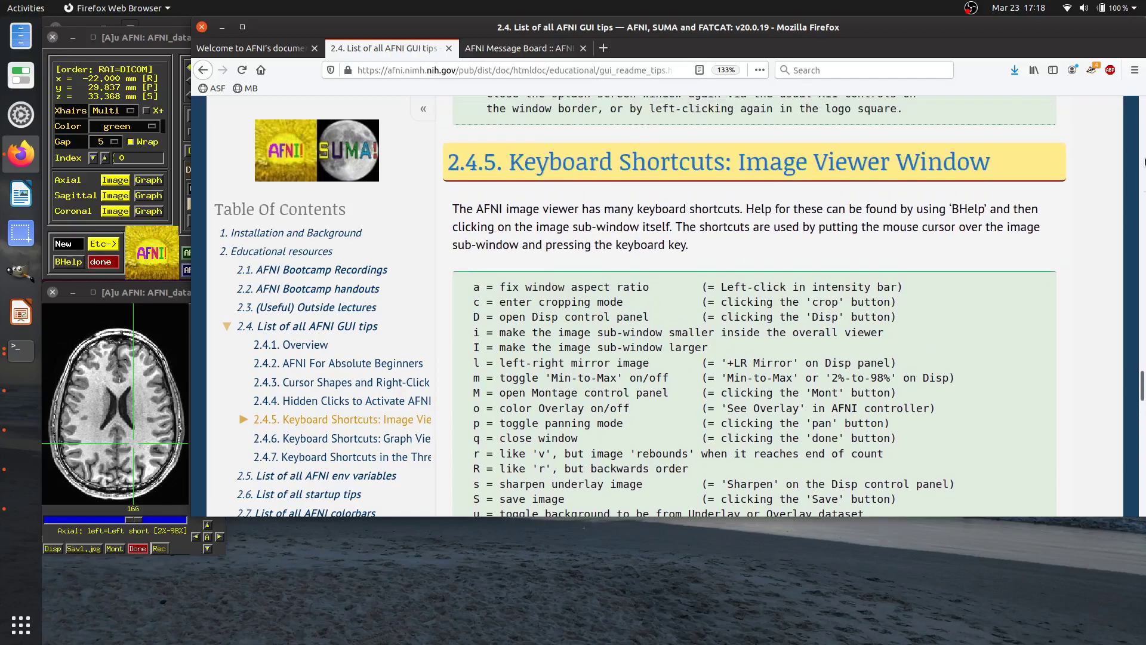
pyautogui.hotkey('alt', 'Left')
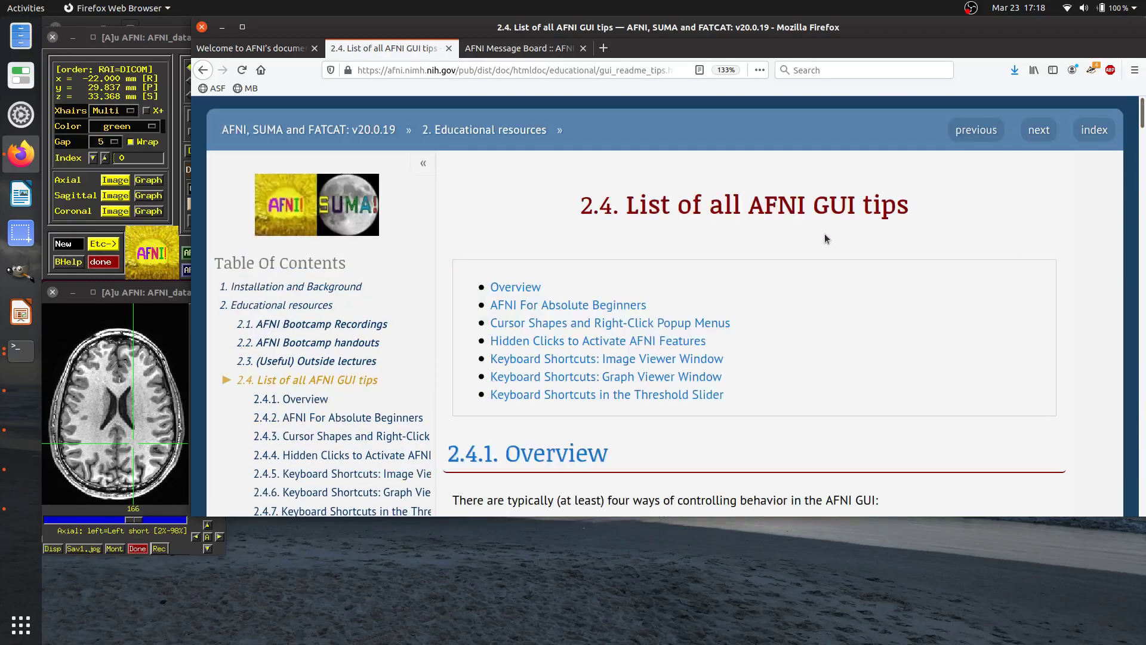
pyautogui.hotkey('ctrl', 'f')
pyautogui.write('rick')
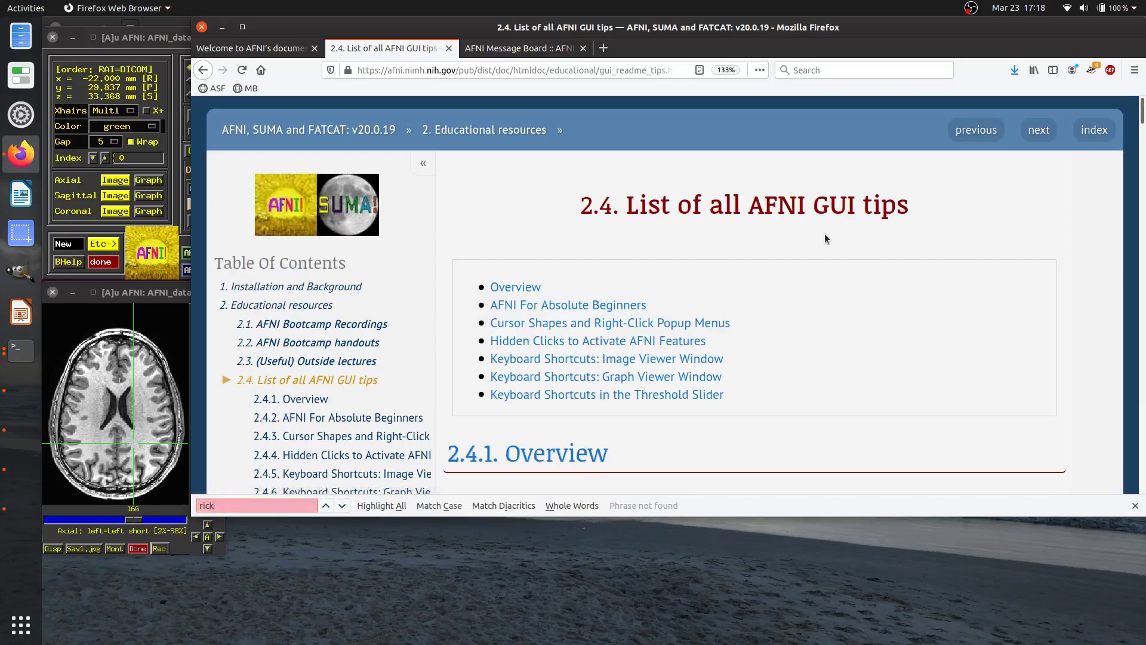
pyautogui.press('BackSpace')
pyautogui.press('BackSpace')
pyautogui.press('BackSpace')
pyautogui.press('BackSpace')
pyautogui.write('vido')
pyautogui.press('BackSpace')
pyautogui.write('eo')
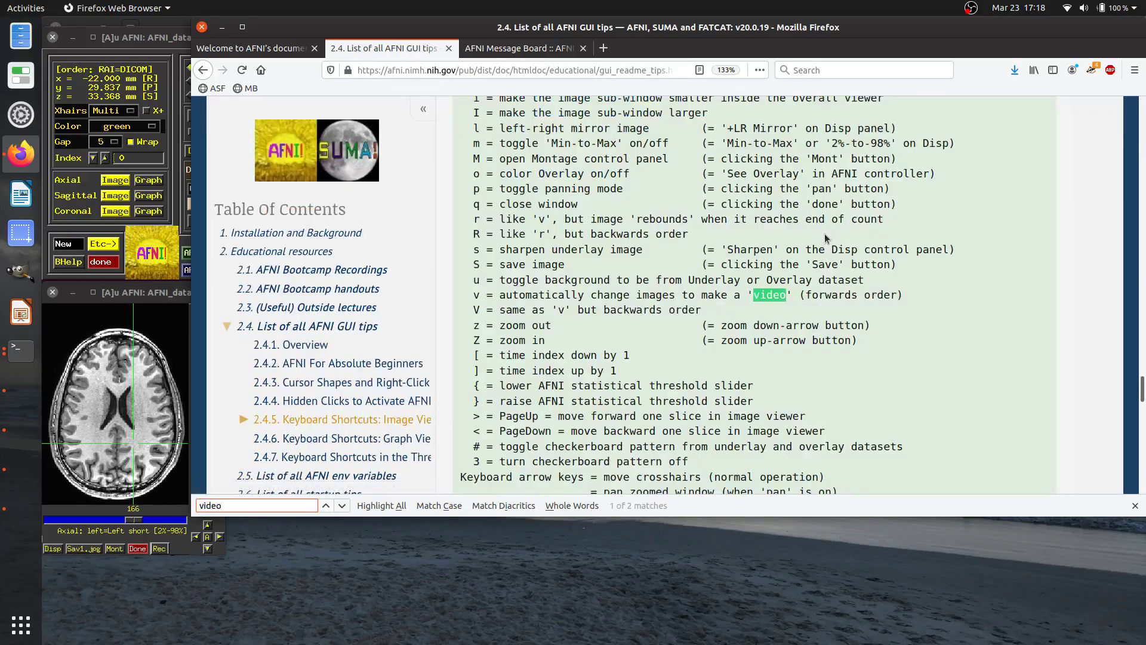
pyautogui.doubleClick(663, 221)
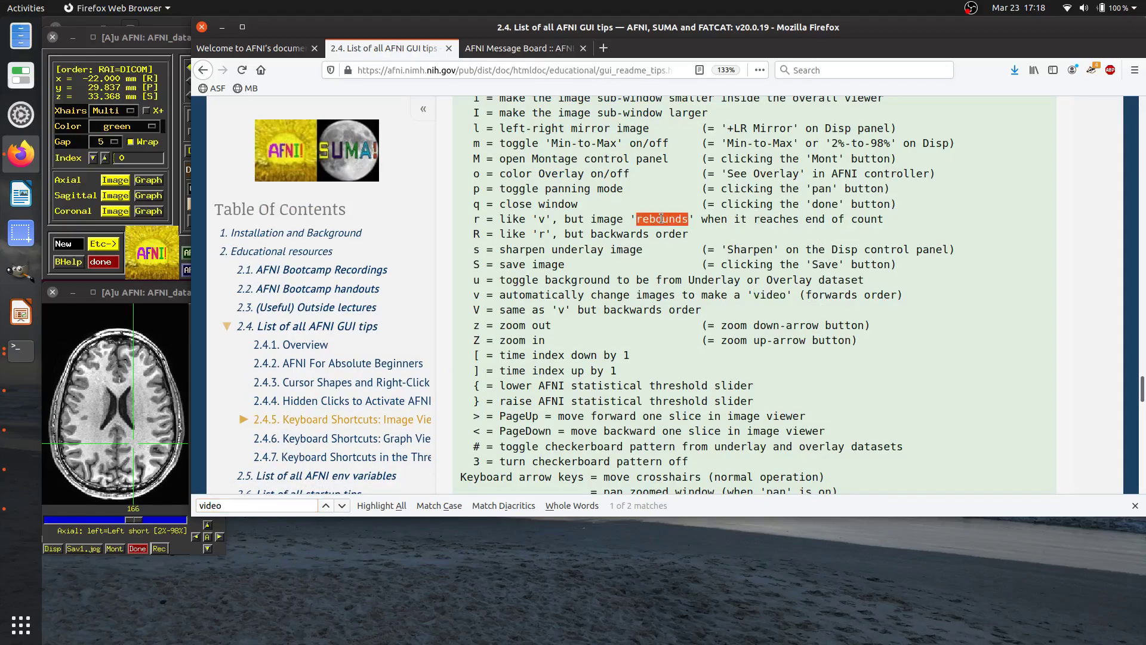
# Step: Close the AFNI GUI tips page and minimize Firefox to return to the AFNI windows
pyautogui.press('Home')
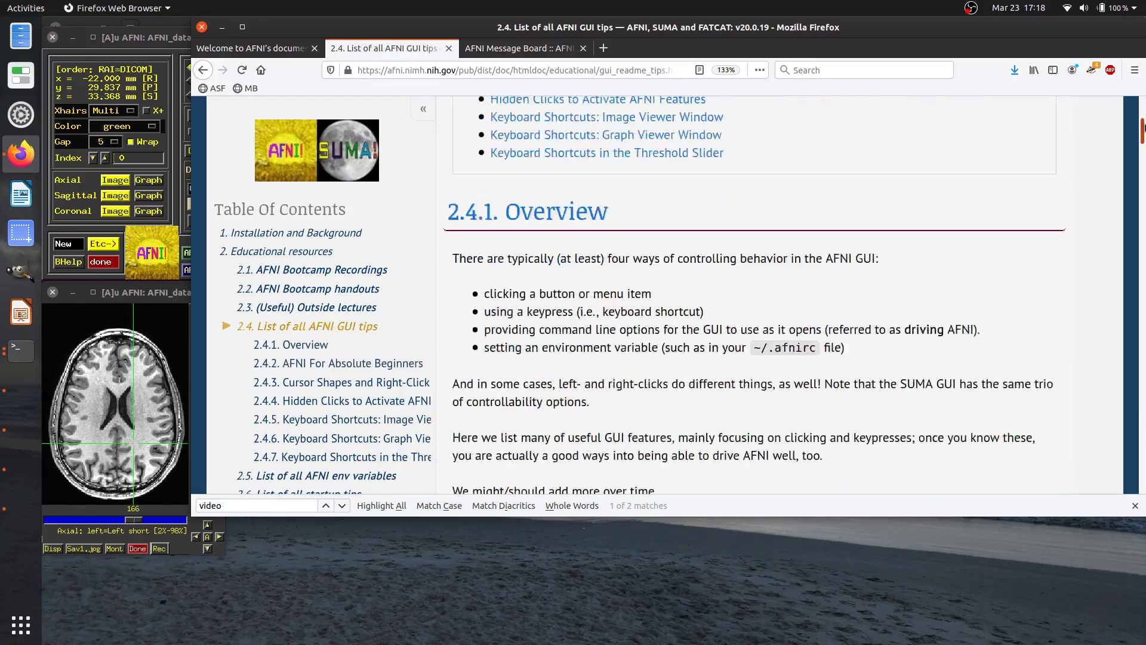
pyautogui.click(449, 49)
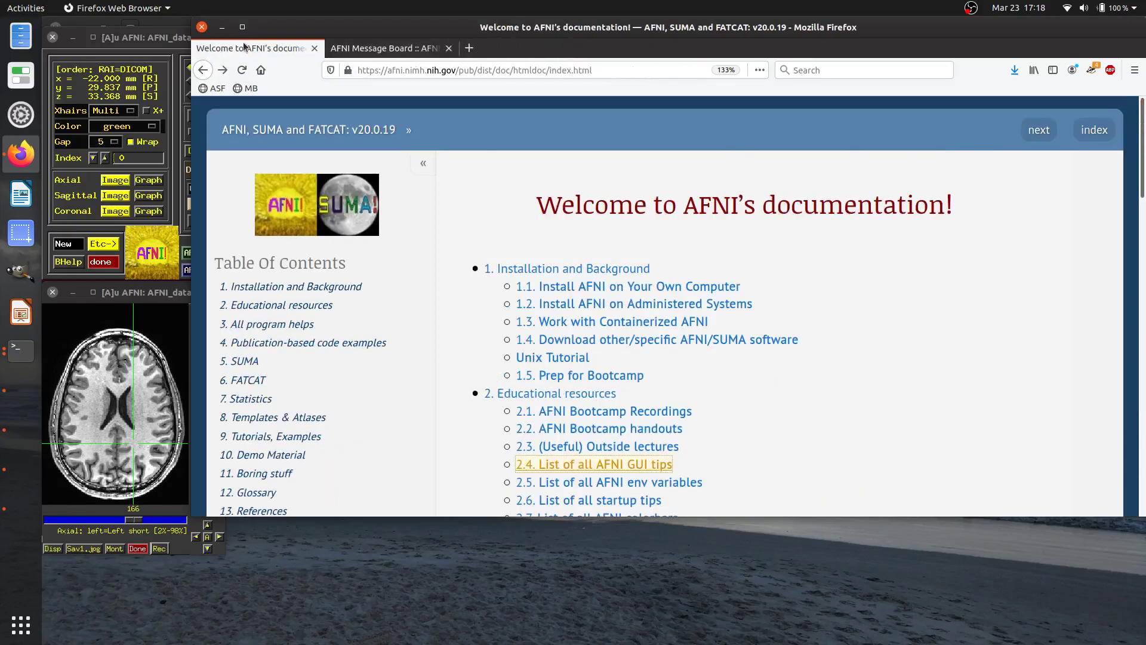
pyautogui.click(222, 27)
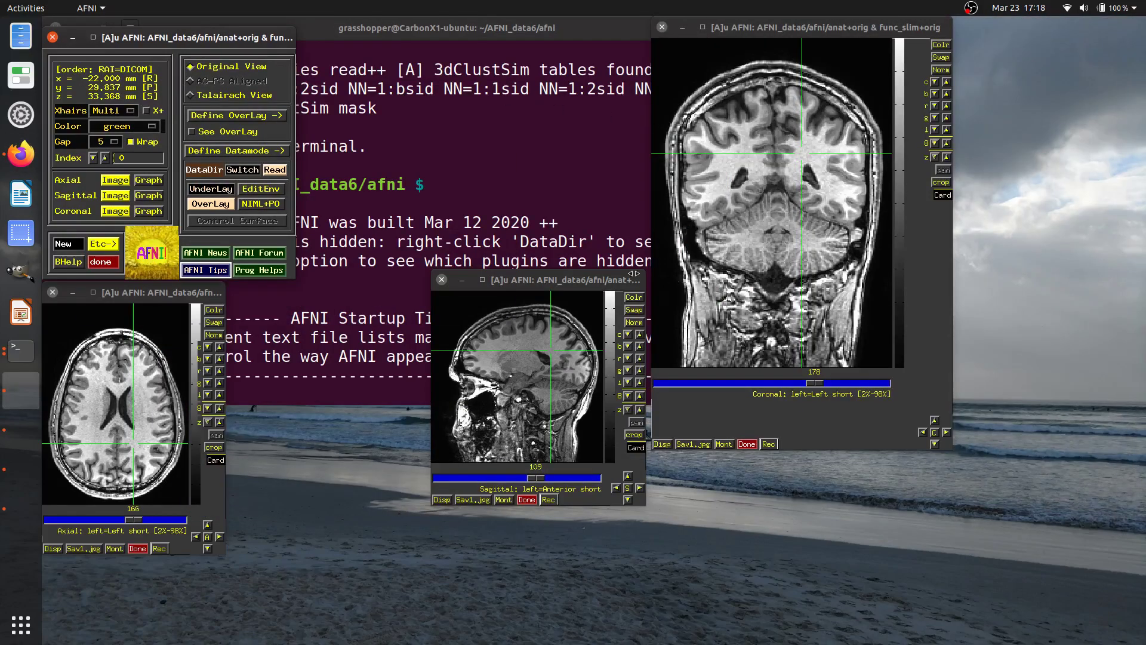
# Step: Reposition the sagittal and axial image windows and set the coronal viewer's recording mode to Stay On
pyautogui.moveTo(584, 282); pyautogui.dragTo(452, 271)
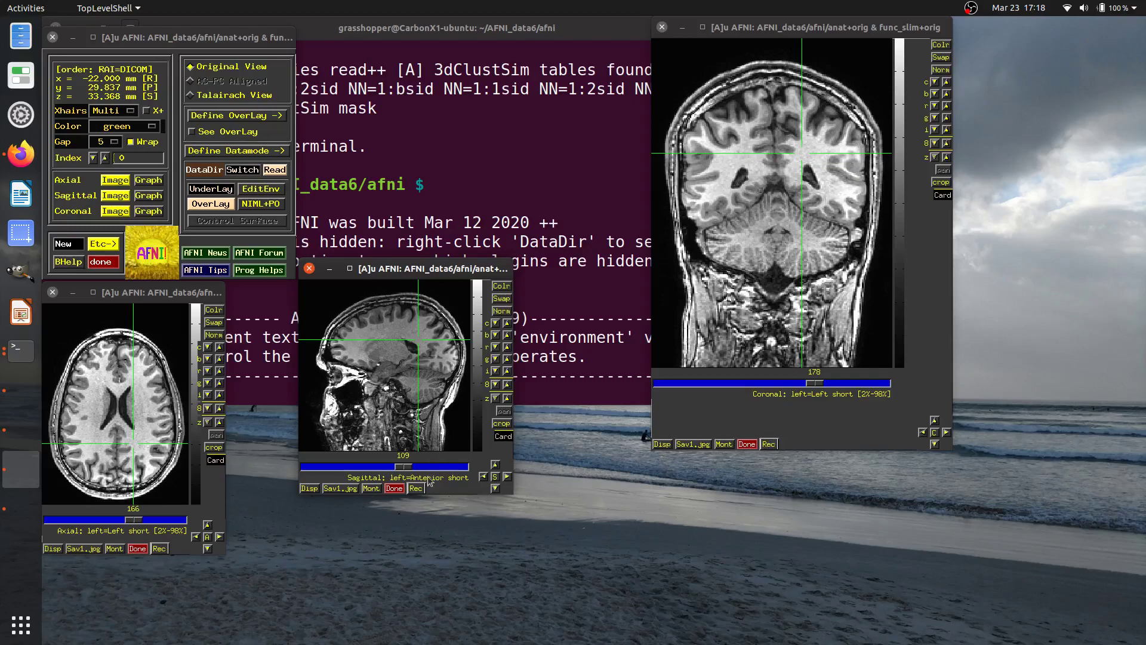
pyautogui.moveTo(221, 545); pyautogui.dragTo(253, 482)
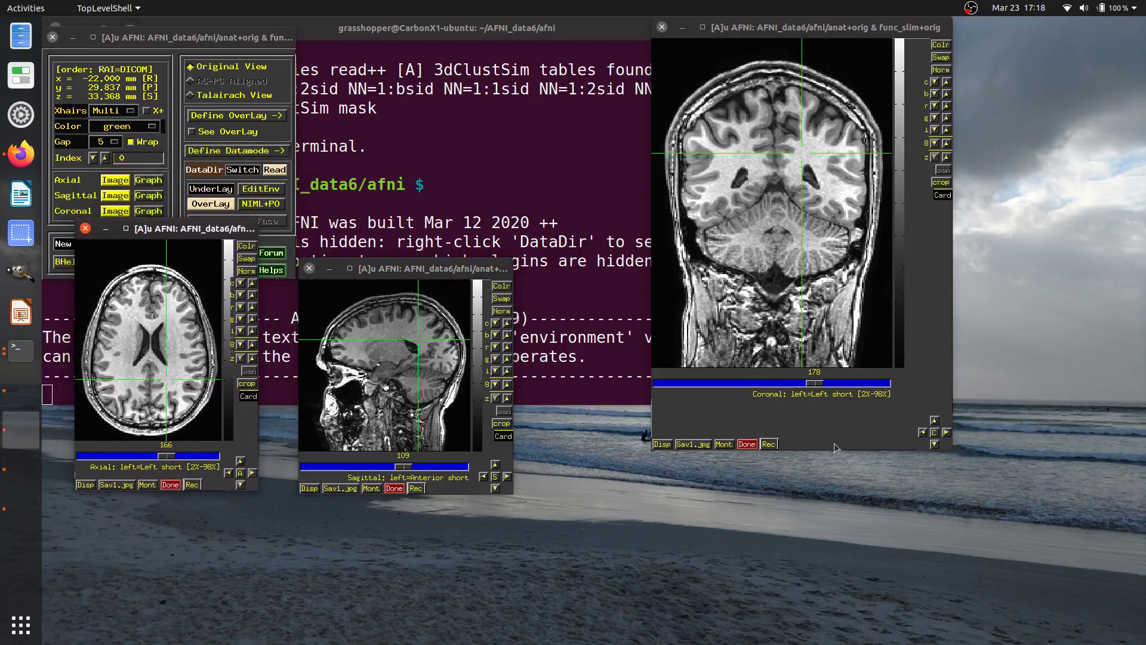
pyautogui.click(770, 445)
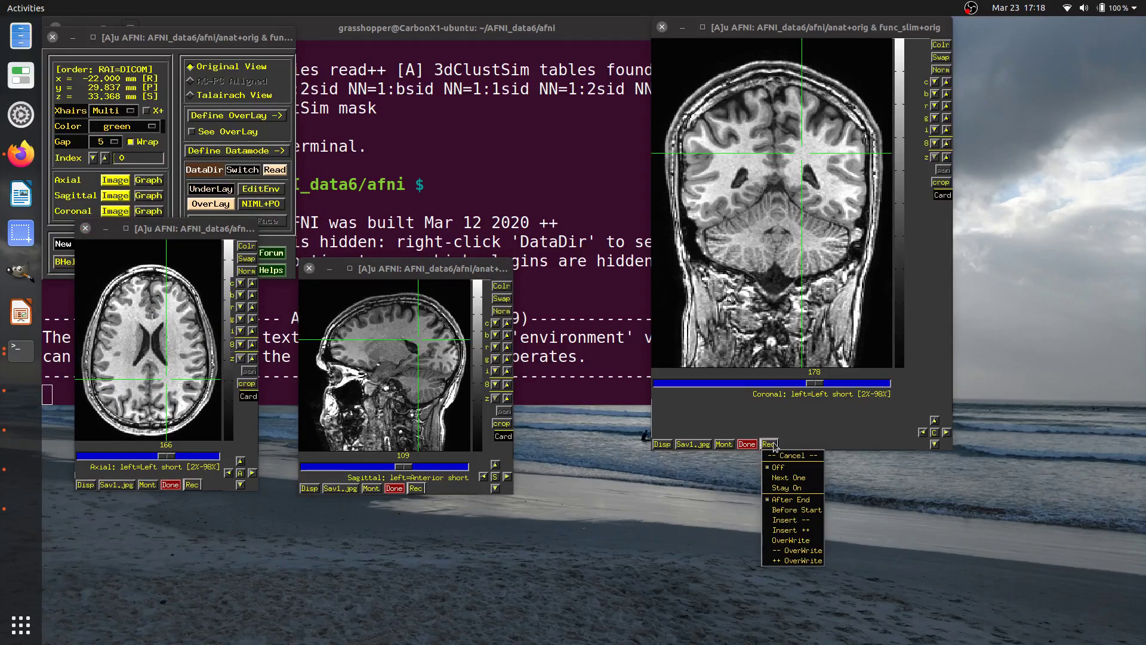
pyautogui.click(784, 489)
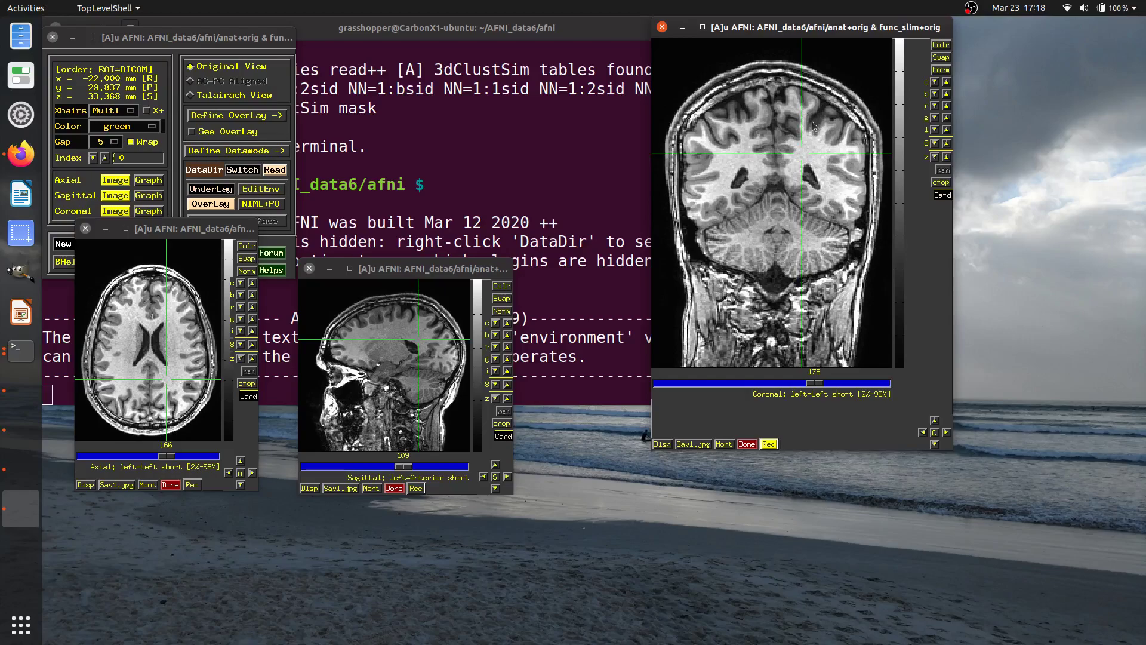
# Step: Record coronal slices by browsing from 178 to 197, move the Image Recorder clear of the other windows, and run the forward video playback
pyautogui.scroll(19, 848, 165)
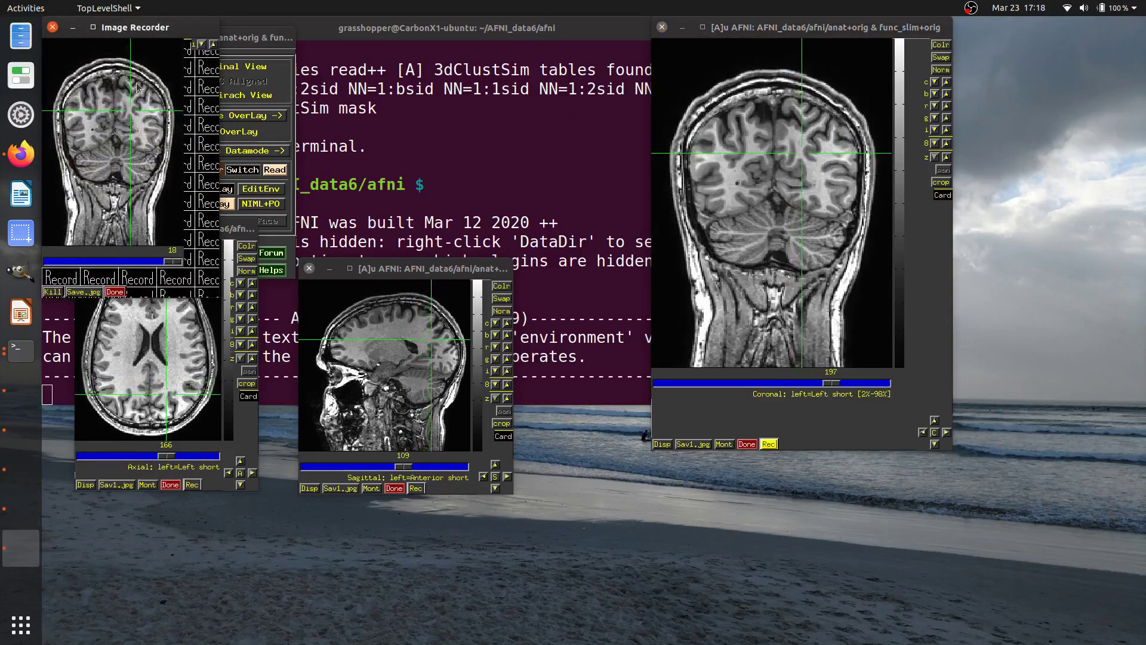
pyautogui.moveTo(129, 25); pyautogui.dragTo(523, 33)
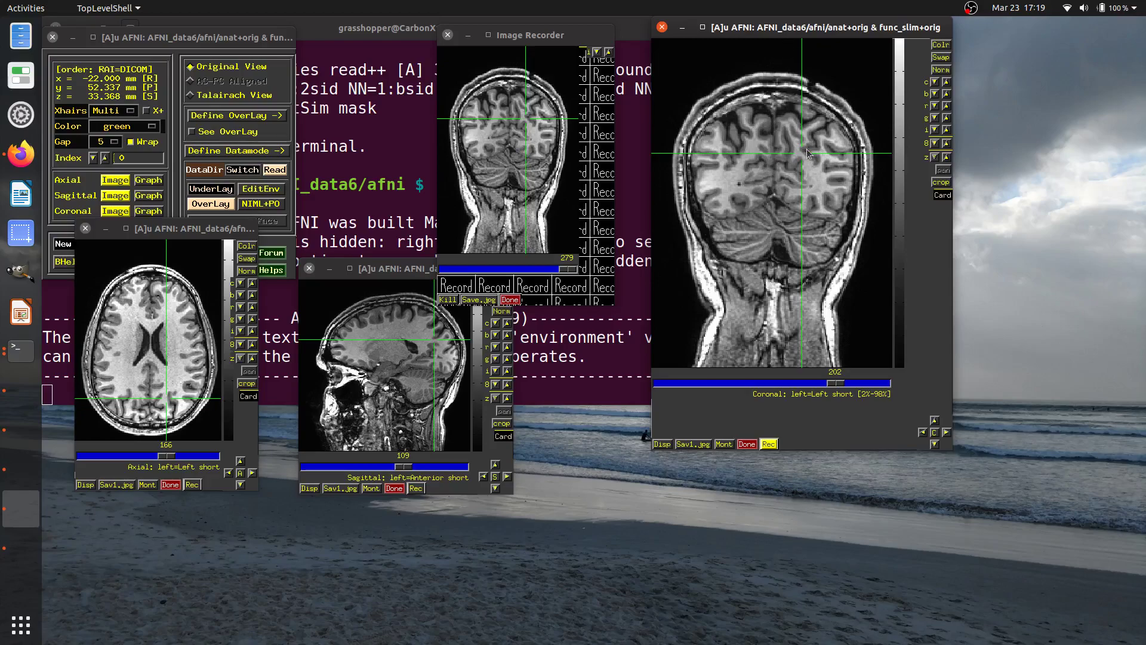
pyautogui.press('v')
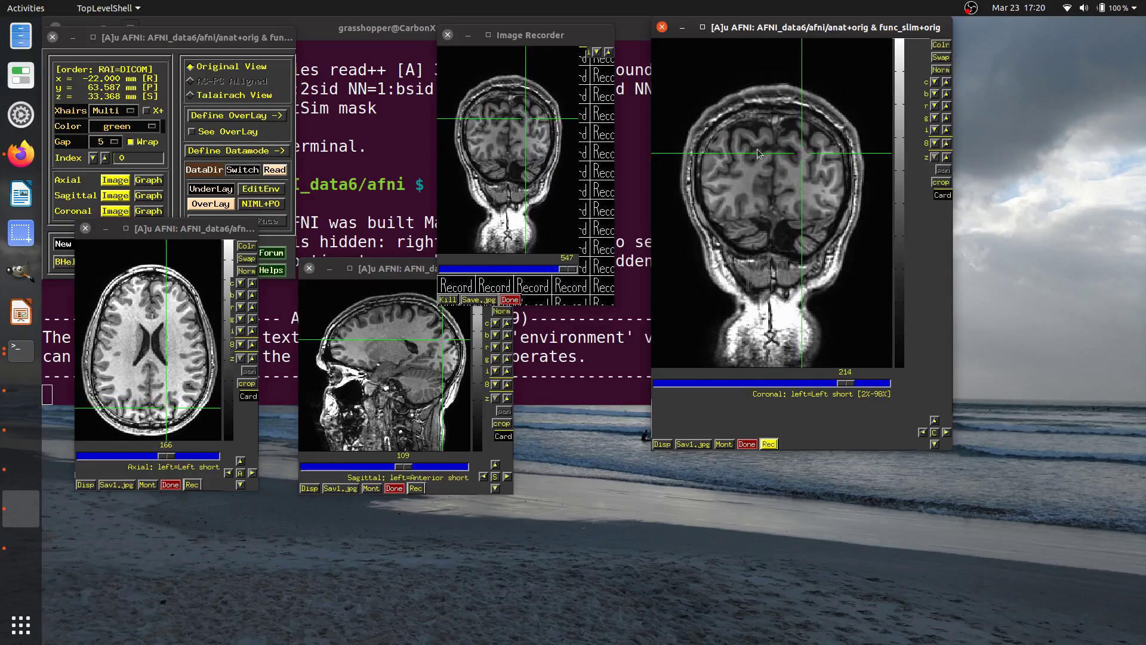
# Step: Dismiss the JPG saver and set the Image Recorder's save format to animated GIF (Sav:aGif)
pyautogui.click(484, 304)
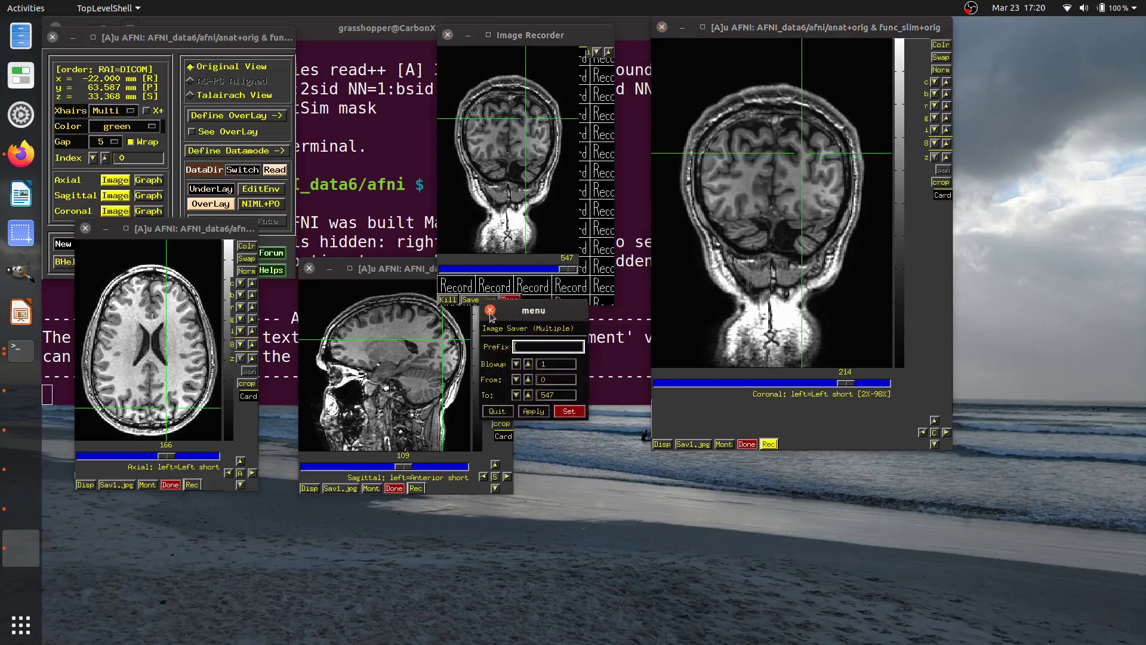
pyautogui.click(491, 310)
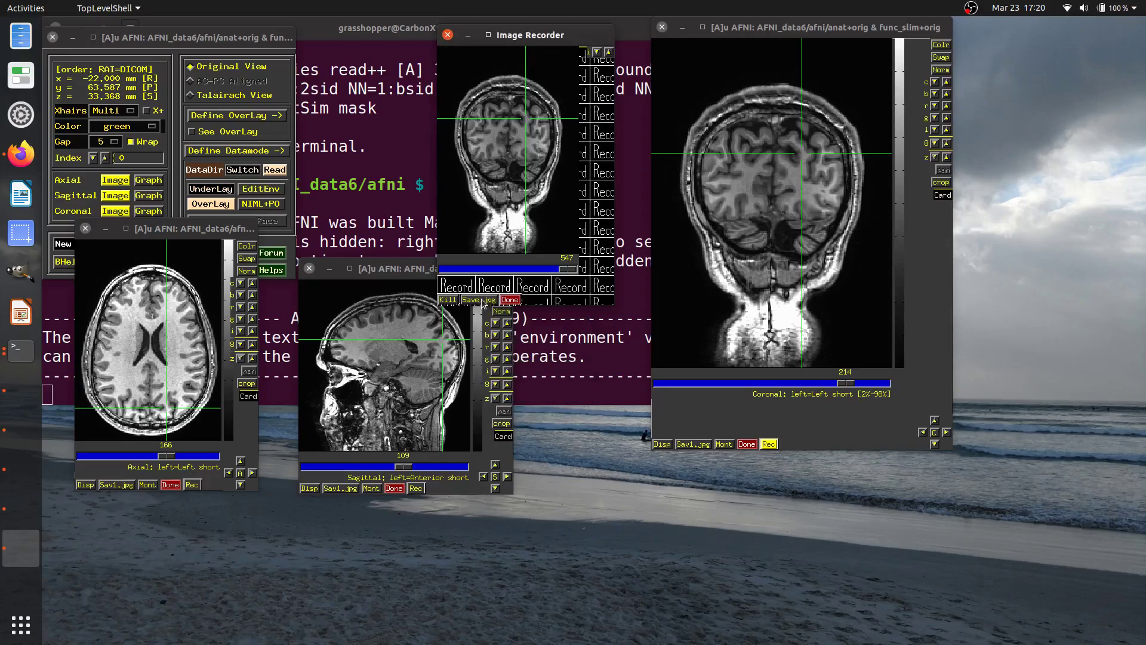
pyautogui.rightClick(479, 301)
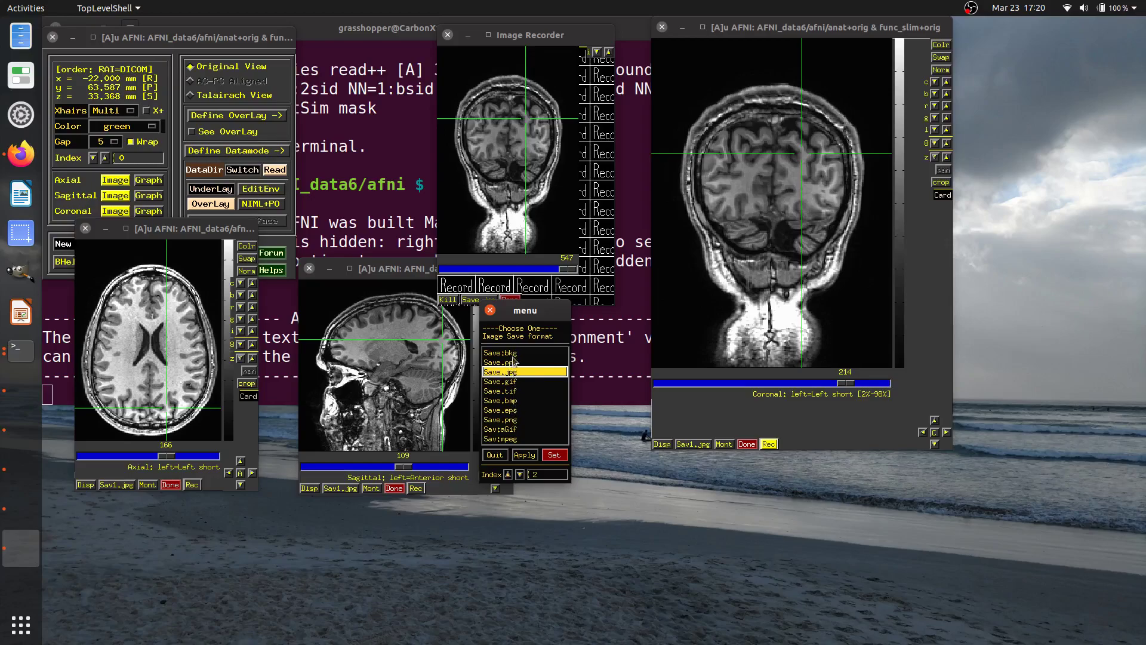
pyautogui.click(514, 430)
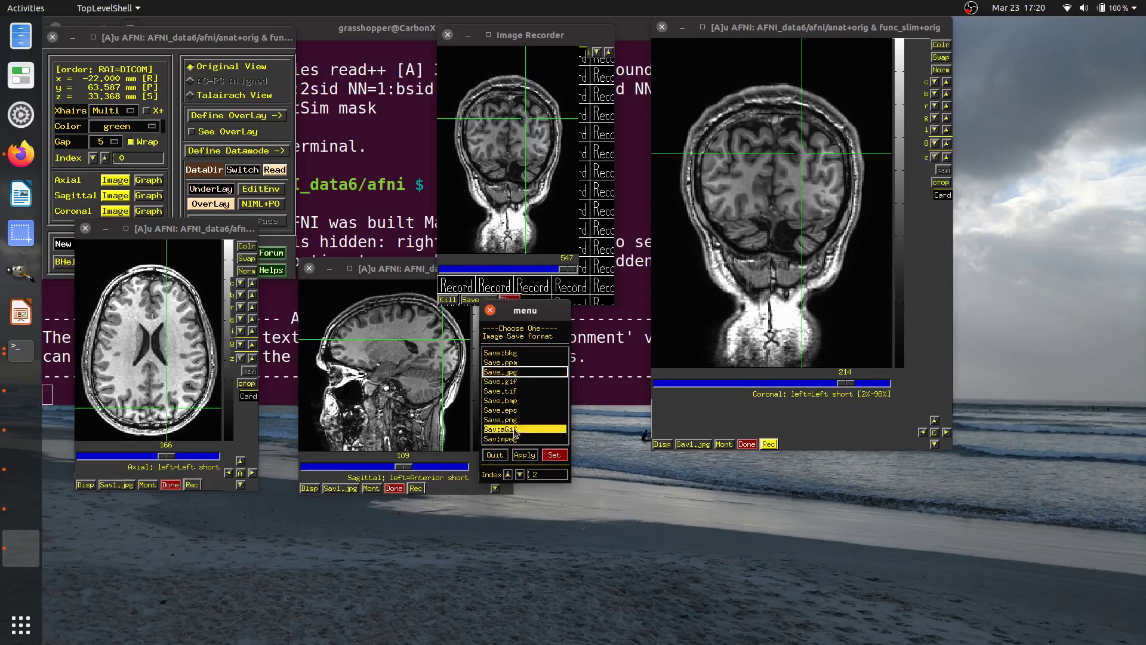
pyautogui.click(556, 453)
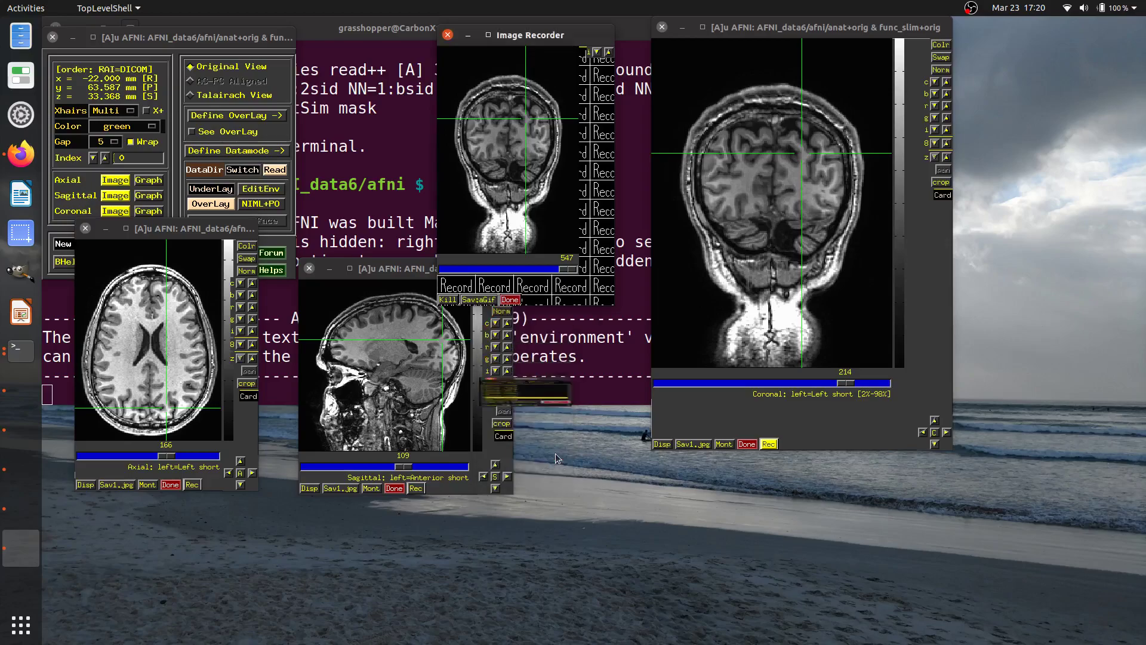
# Step: Open the multiple image saver for the recording and scrub through recorded images 0 to 547
pyautogui.click(479, 300)
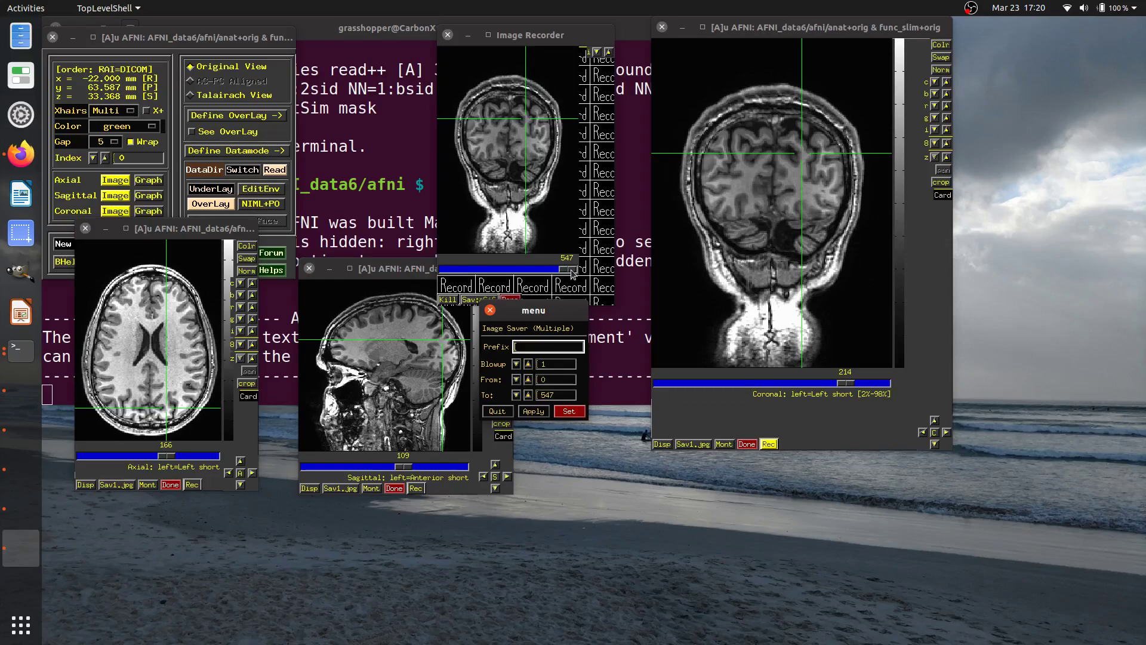
pyautogui.moveTo(572, 273); pyautogui.dragTo(450, 271)
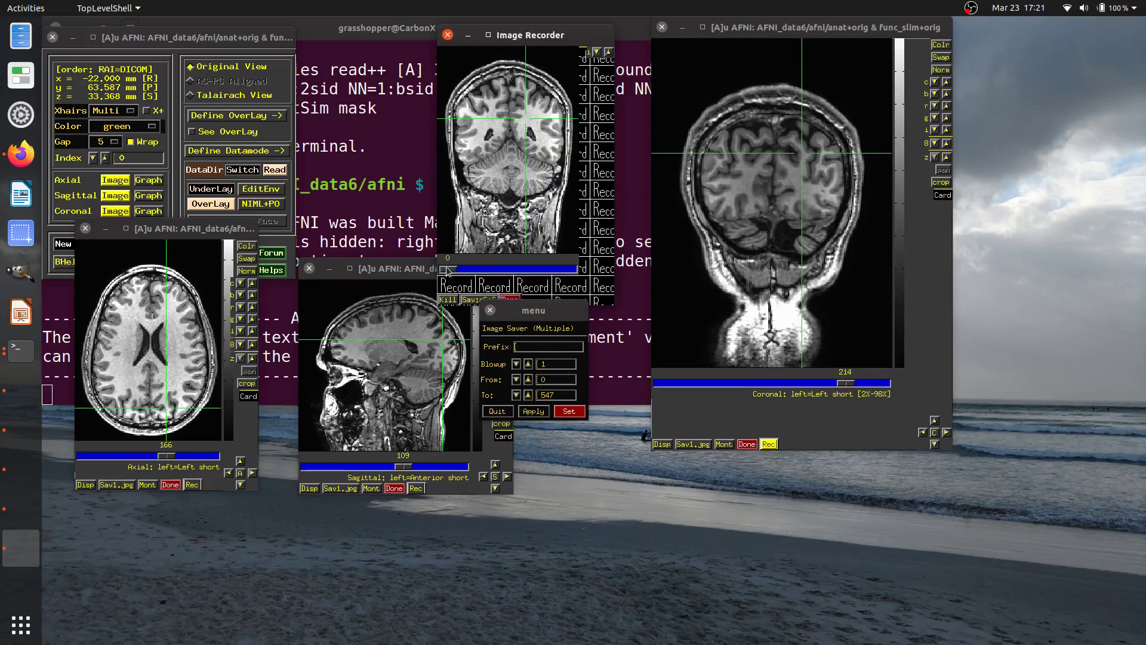
pyautogui.moveTo(447, 270); pyautogui.dragTo(568, 270)
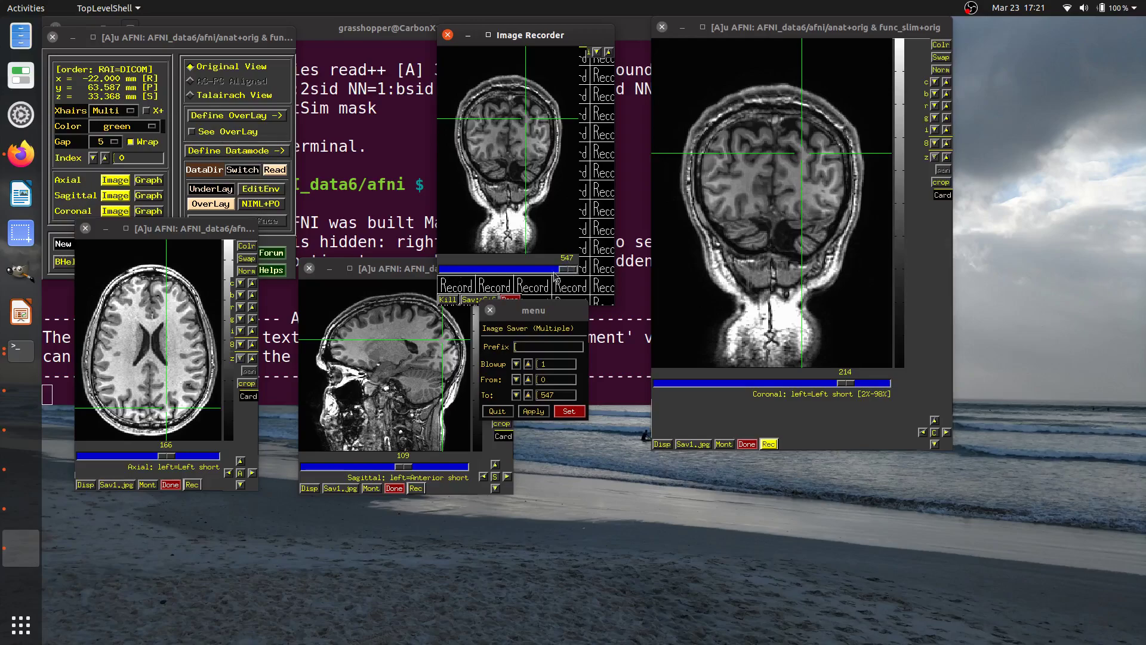
pyautogui.moveTo(571, 271); pyautogui.dragTo(613, 272)
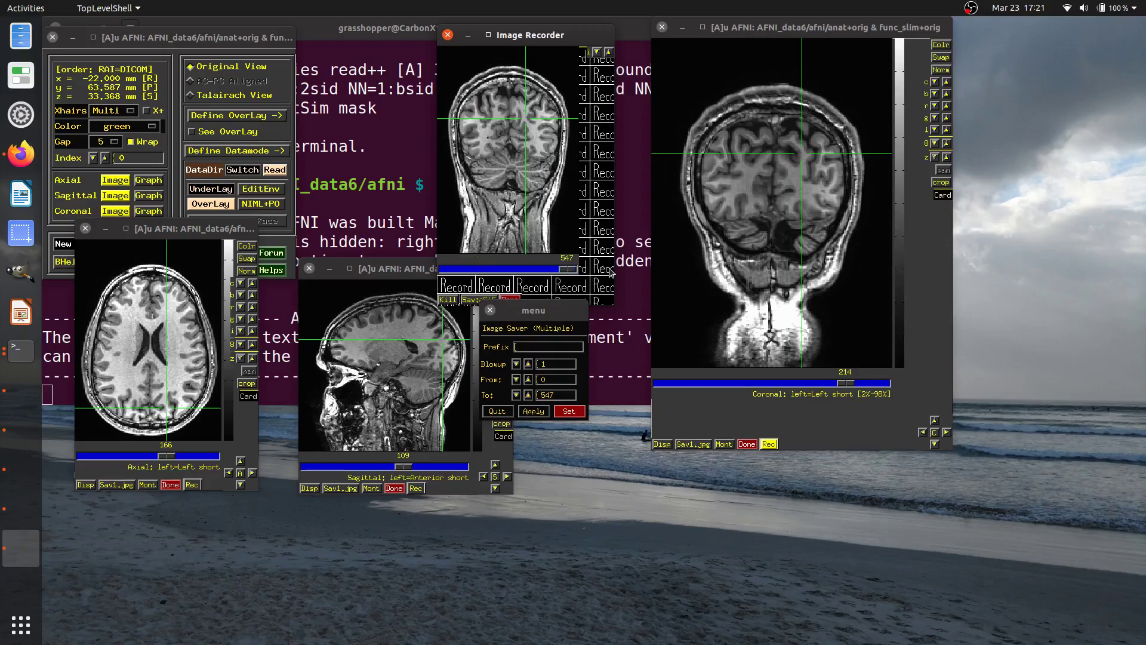
# Step: Save recorded images 0 to 547 as an animated GIF with the prefix mymovie1
pyautogui.click(554, 380)
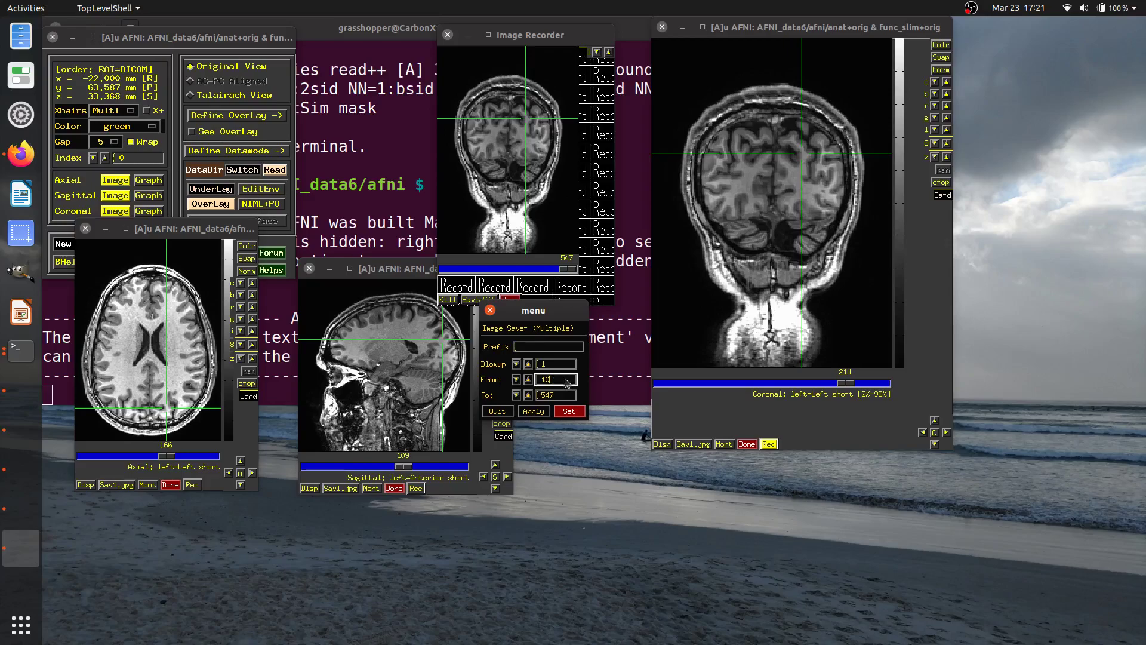
pyautogui.doubleClick(567, 383)
pyautogui.click(548, 348)
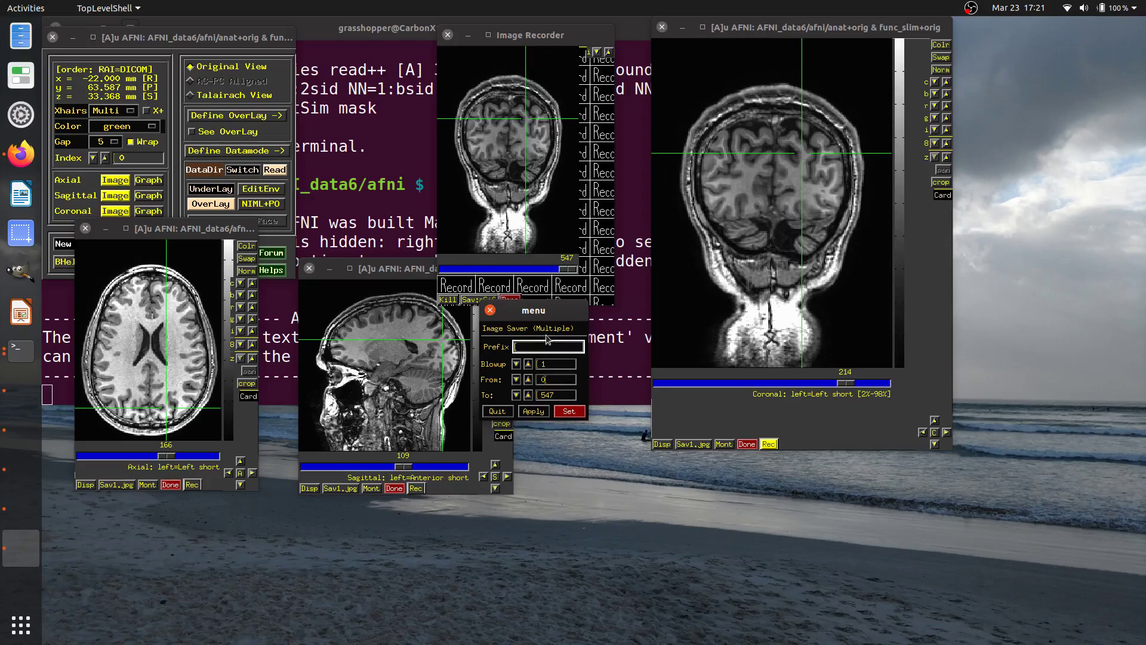
pyautogui.write('mymovie1')
pyautogui.click(569, 410)
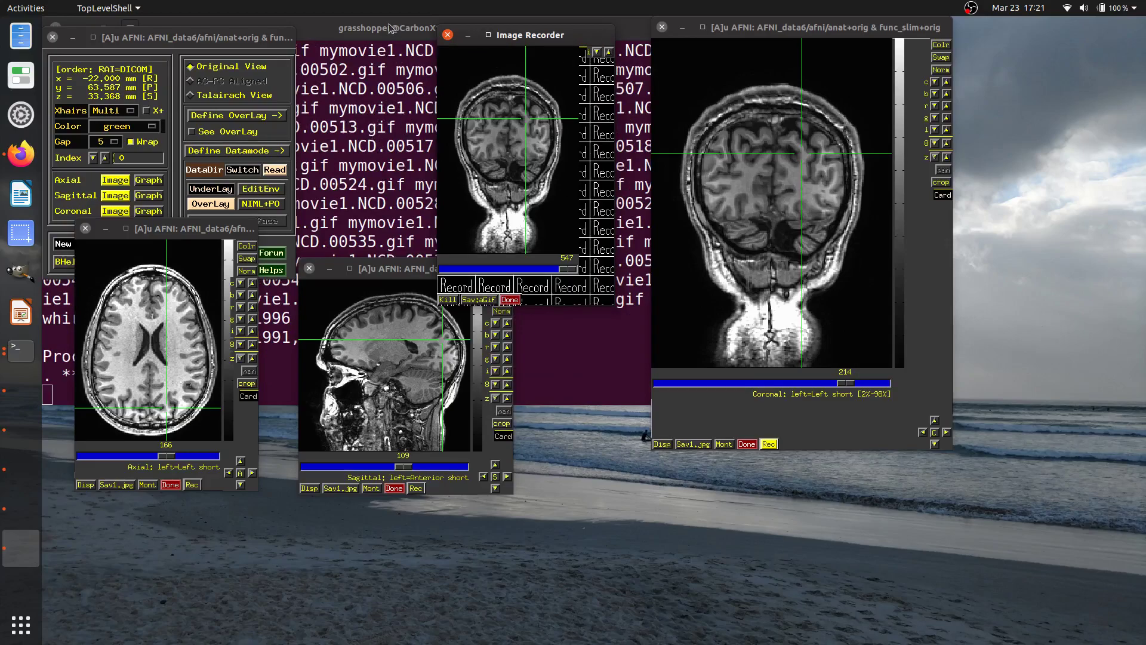
# Step: Bring the terminal forward, clear it, and list the folder with ls -ltr to locate mymovie1.gif
pyautogui.moveTo(389, 28); pyautogui.dragTo(389, 58)
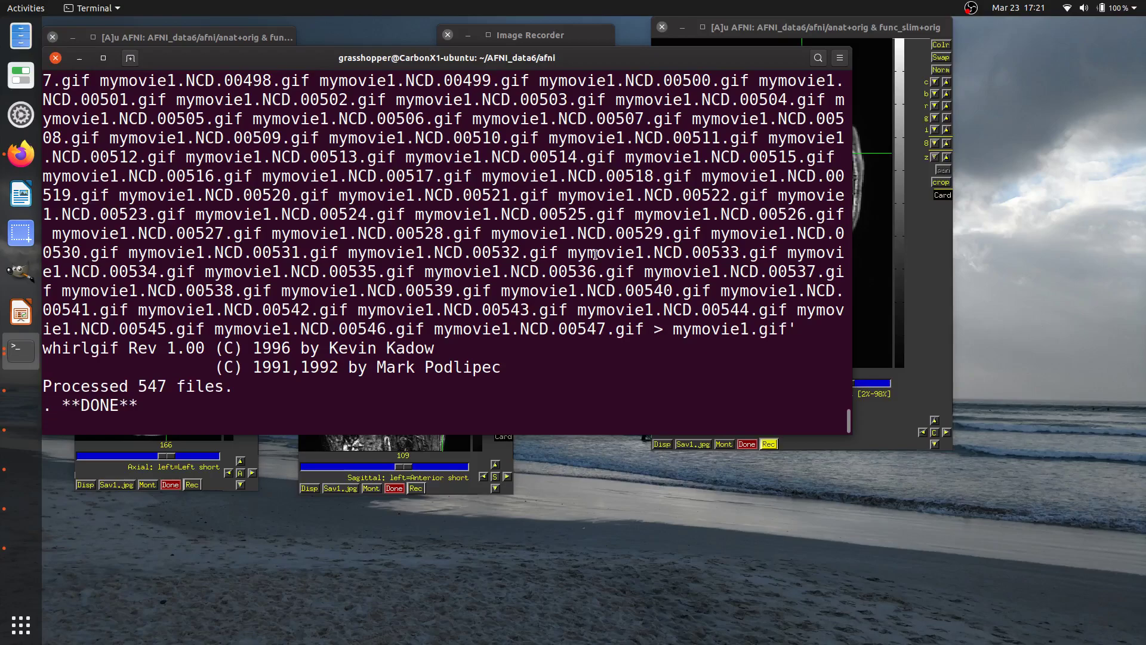
pyautogui.hotkey('ctrl', 'l')
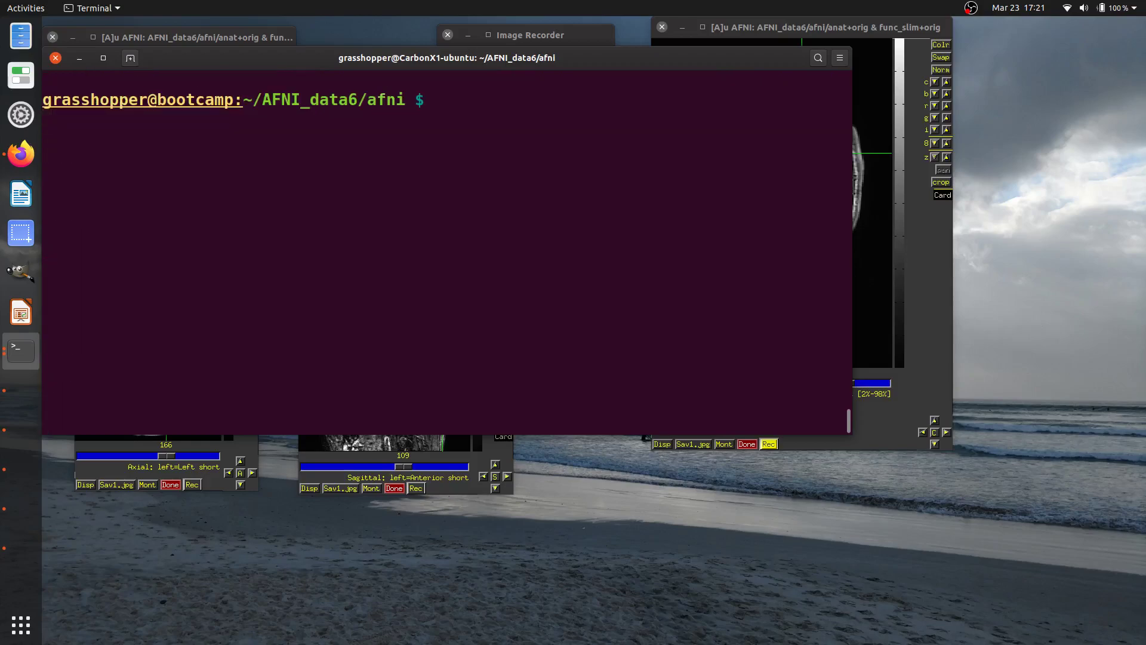
pyautogui.write('ls -ltr')
pyautogui.press('Return')
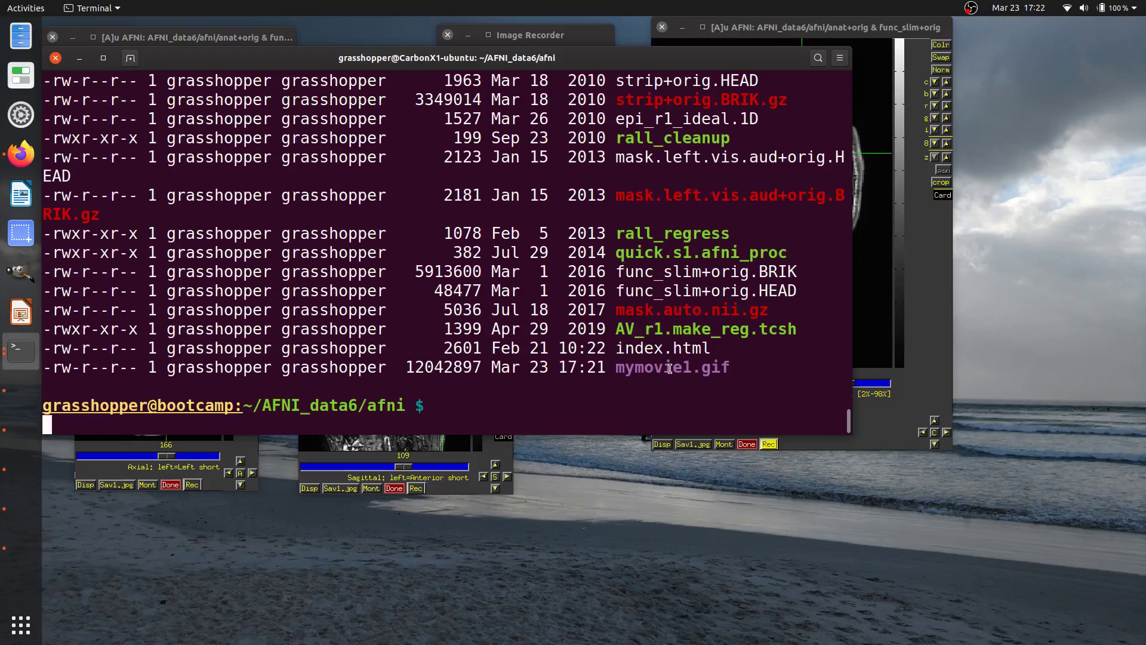
pyautogui.doubleClick(669, 368)
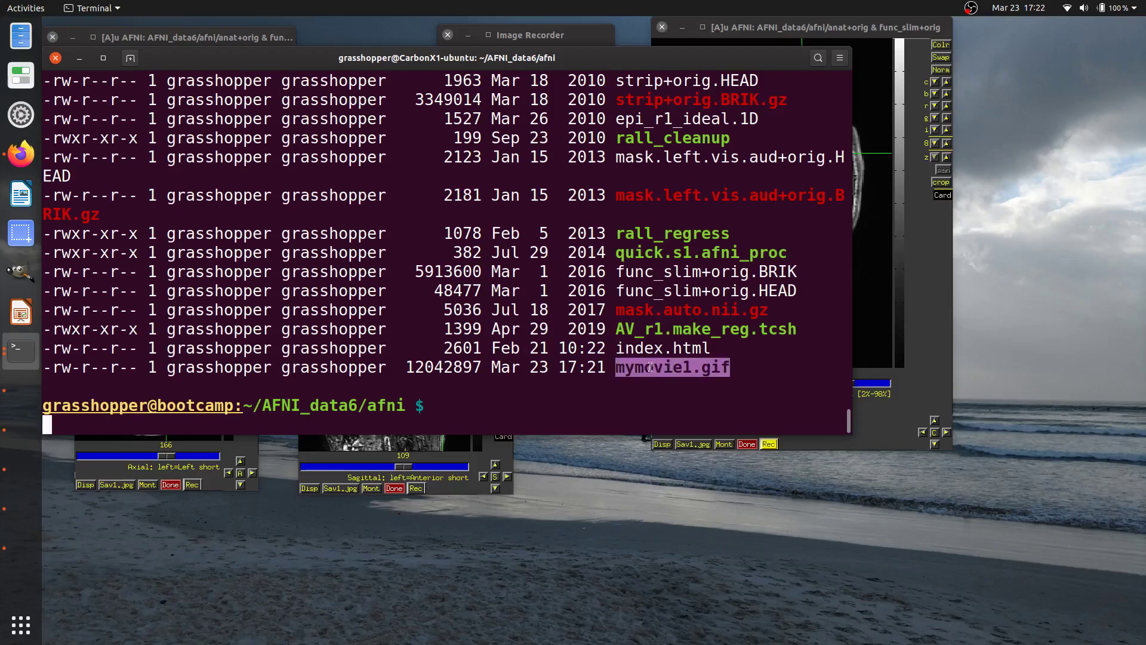
pyautogui.click(713, 366)
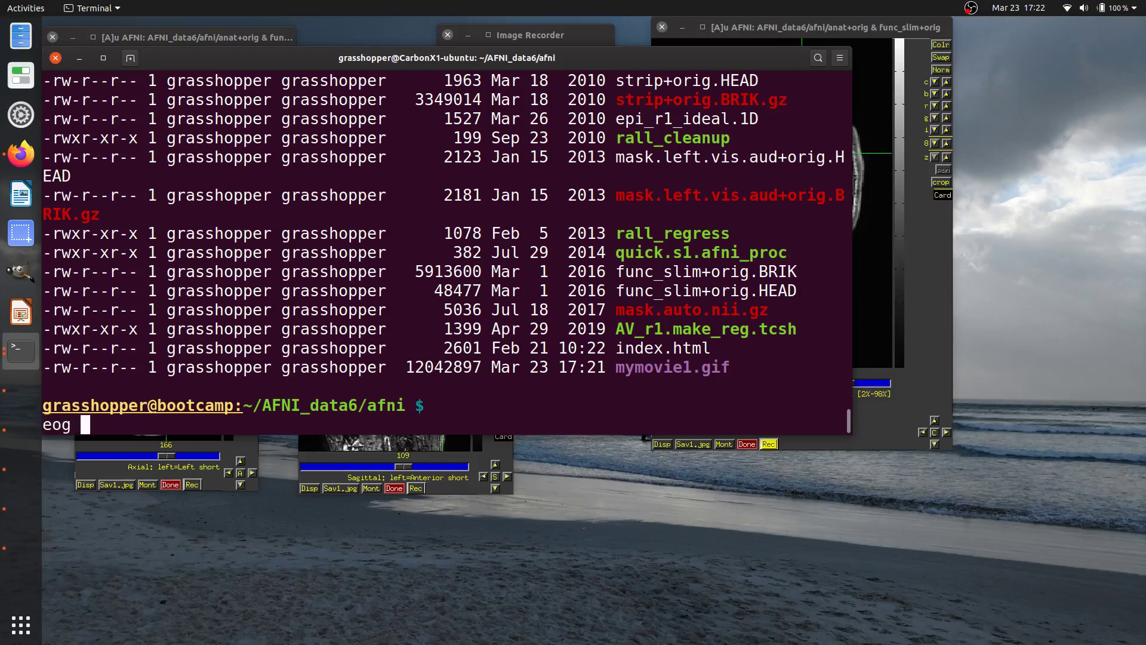
# Step: Play the saved animation with eog mymovie1.gif and close the image viewer
pyautogui.write('my')
pyautogui.press('Tab')
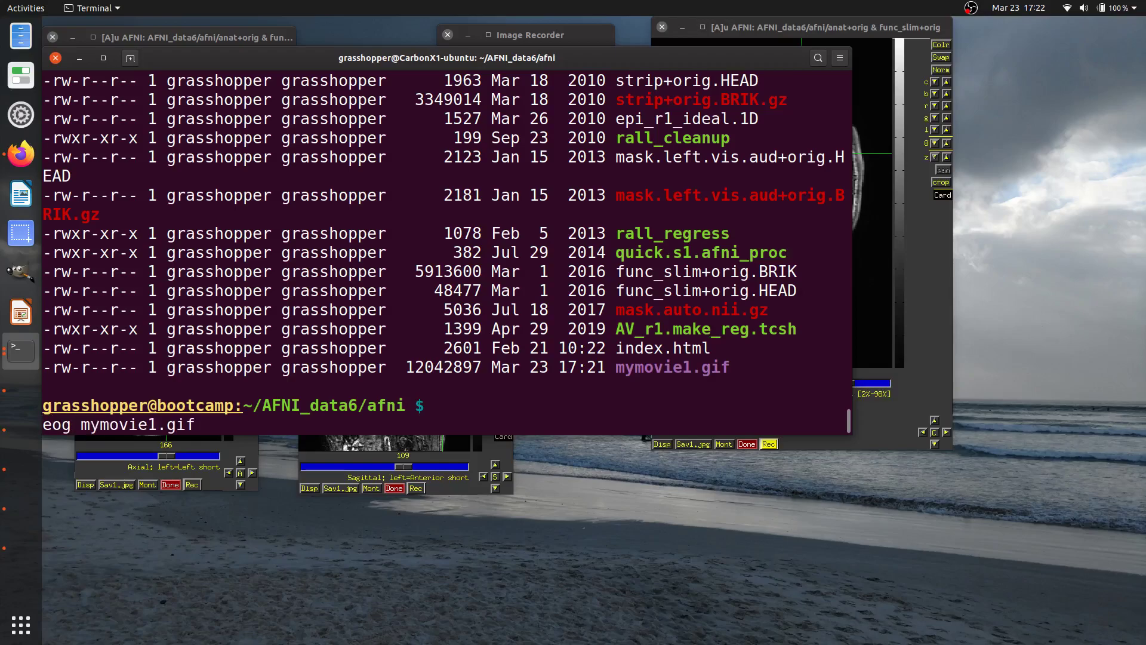
pyautogui.press('Return')
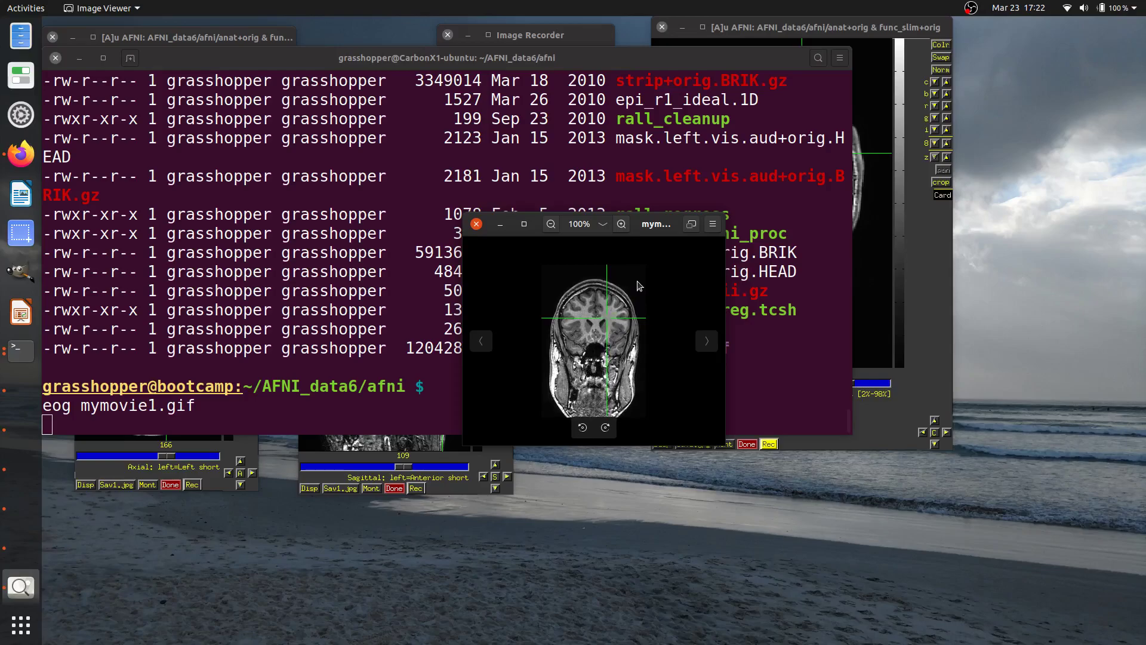
pyautogui.click(477, 224)
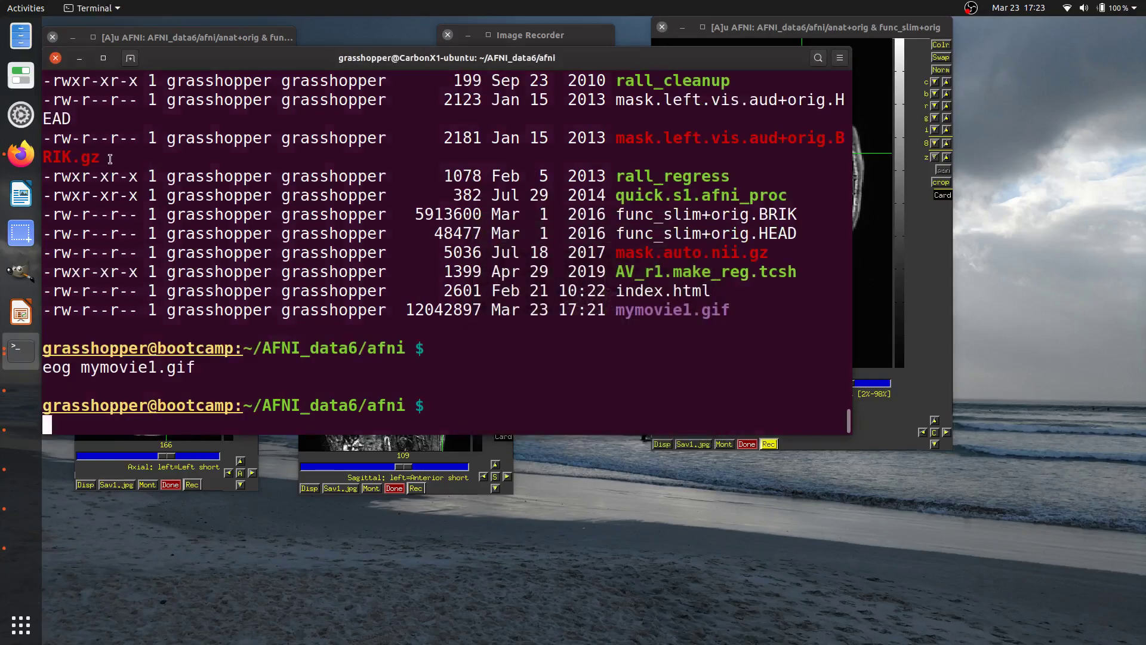
# Step: Switch to Firefox, open the list of all AFNI env variables, and search the page for gif
pyautogui.click(16, 155)
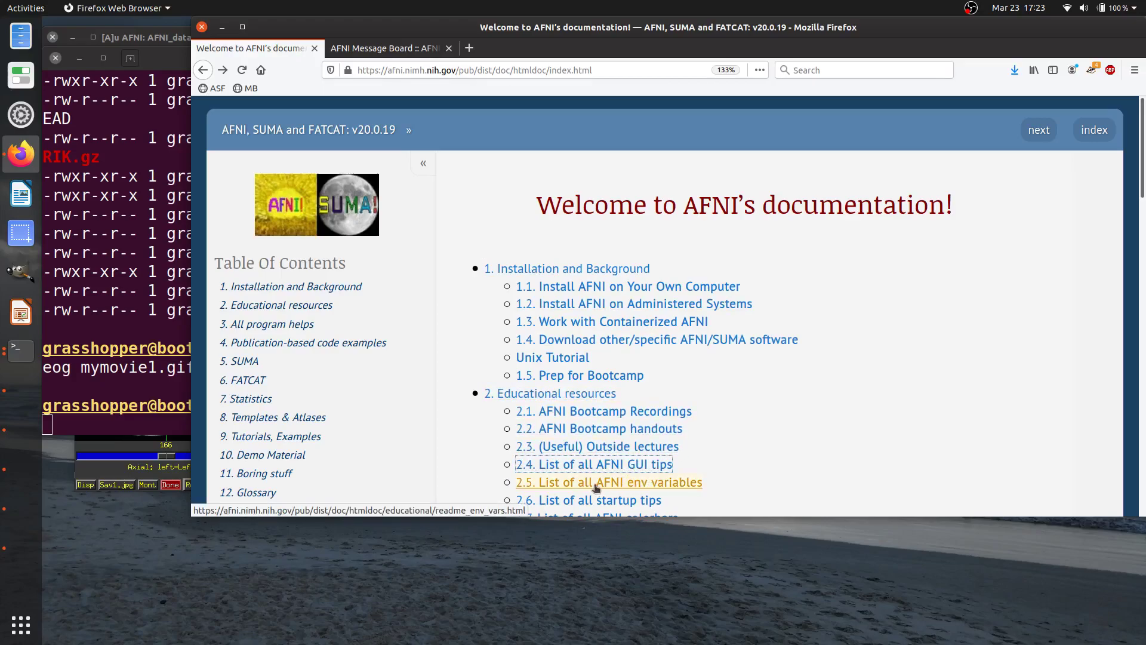
pyautogui.click(627, 488)
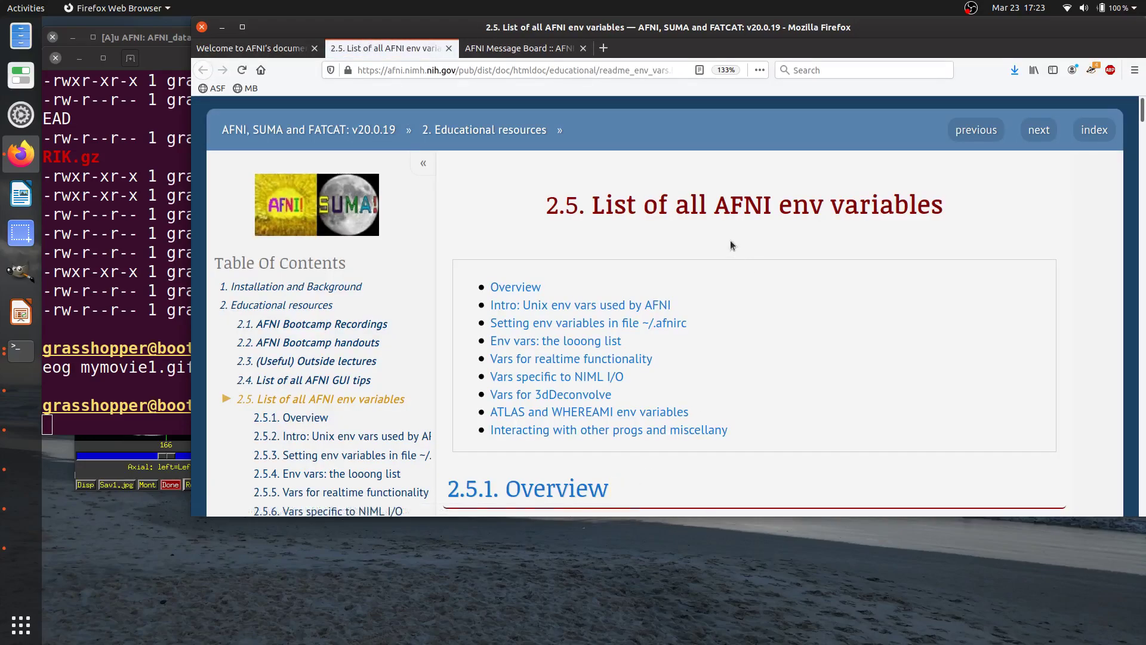
pyautogui.hotkey('ctrl', 'f')
pyautogui.write('gif')
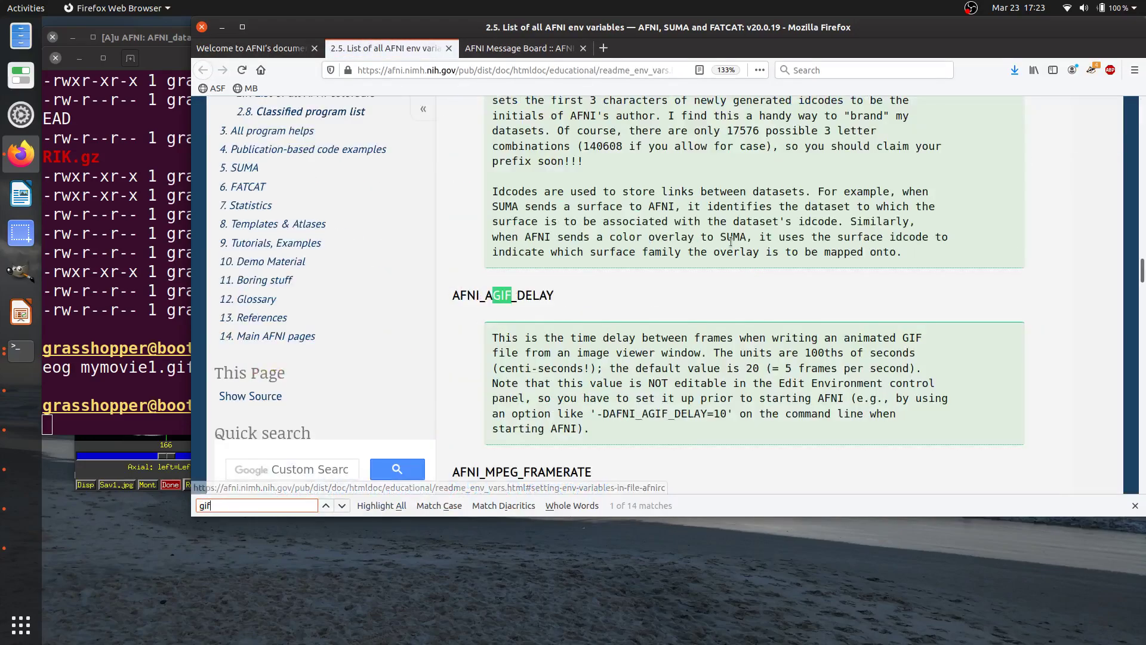
# Step: Read the AFNI_AGIF_DELAY entry, highlighting the variable name, its default value, its unit and the example command-line option
pyautogui.doubleClick(466, 298)
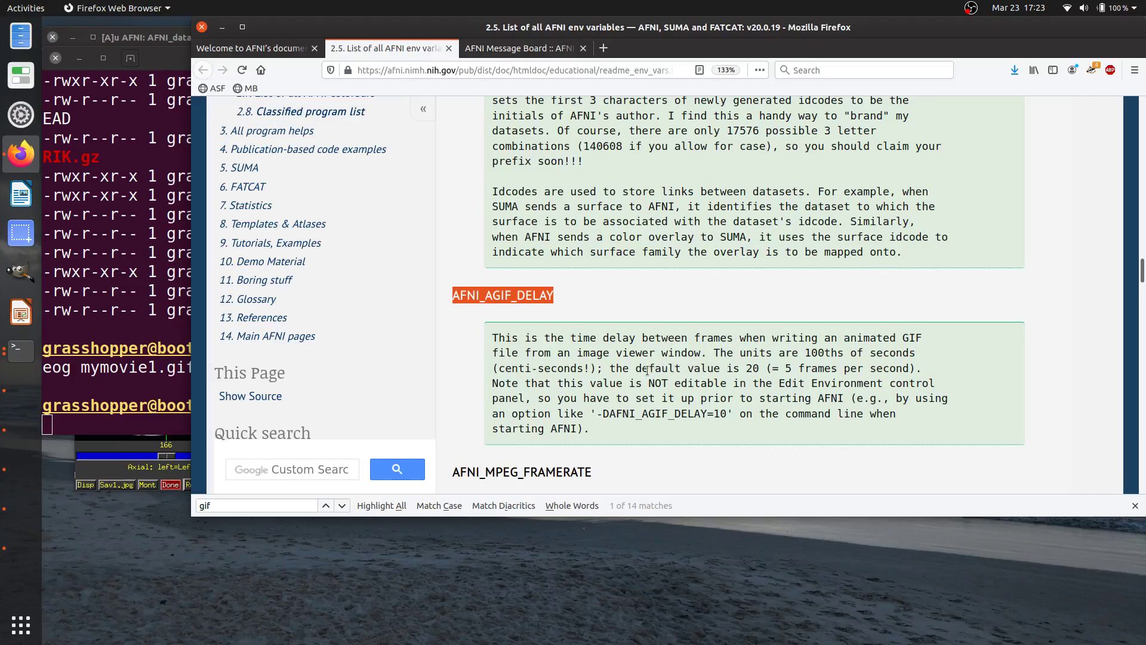
pyautogui.doubleClick(753, 368)
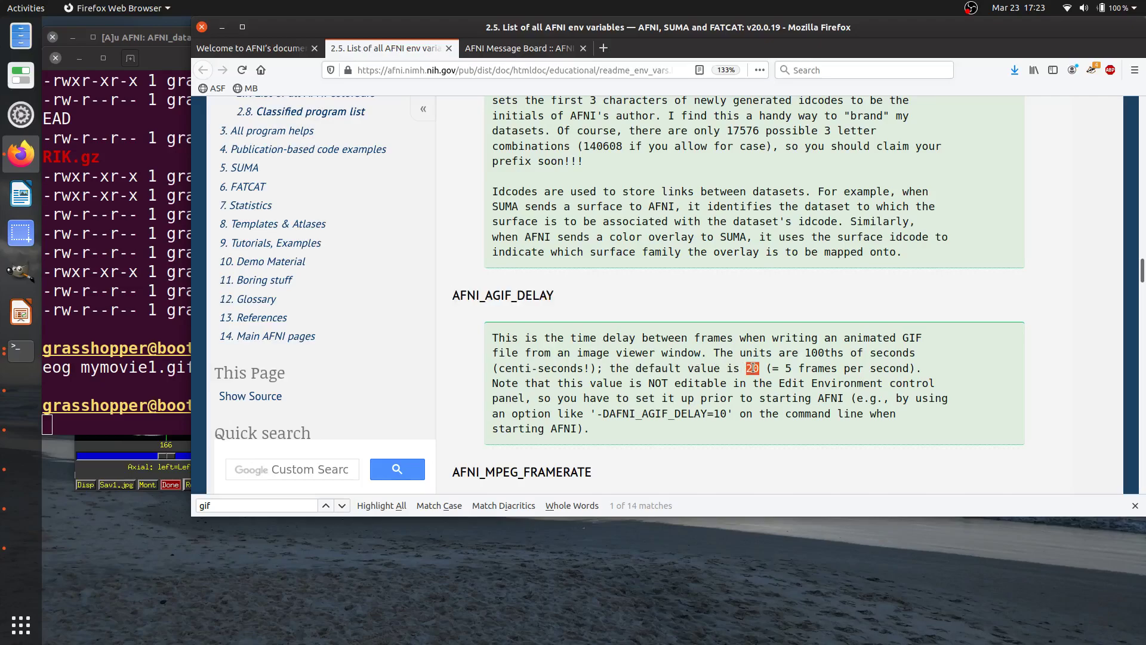
pyautogui.moveTo(521, 368); pyautogui.dragTo(555, 368)
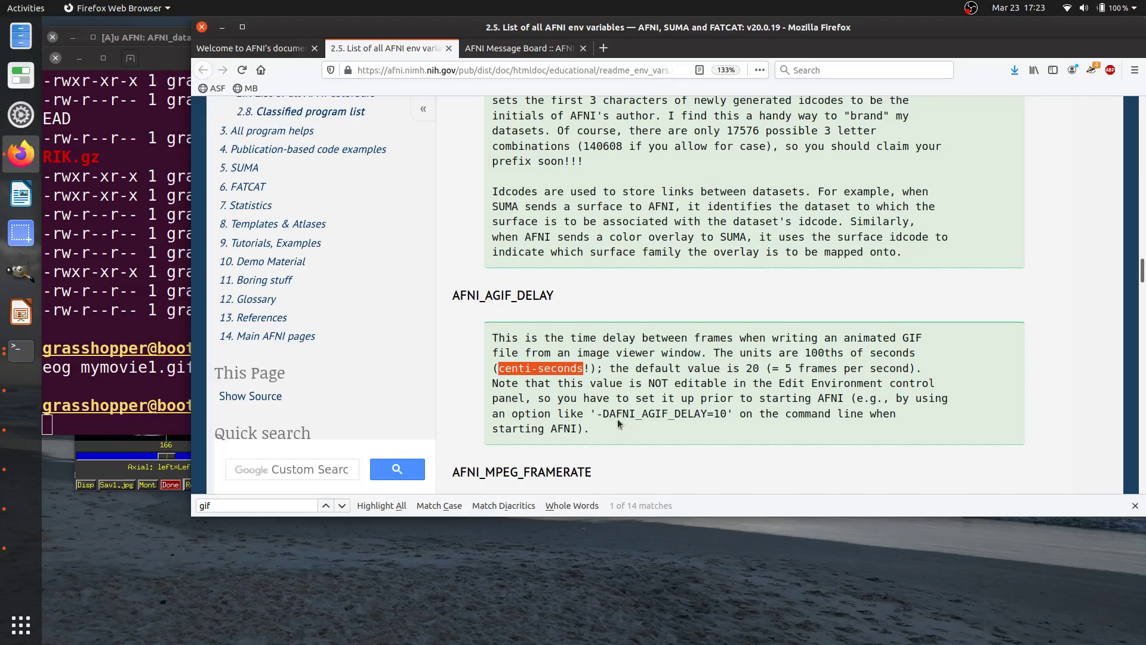
pyautogui.moveTo(595, 414); pyautogui.dragTo(725, 416)
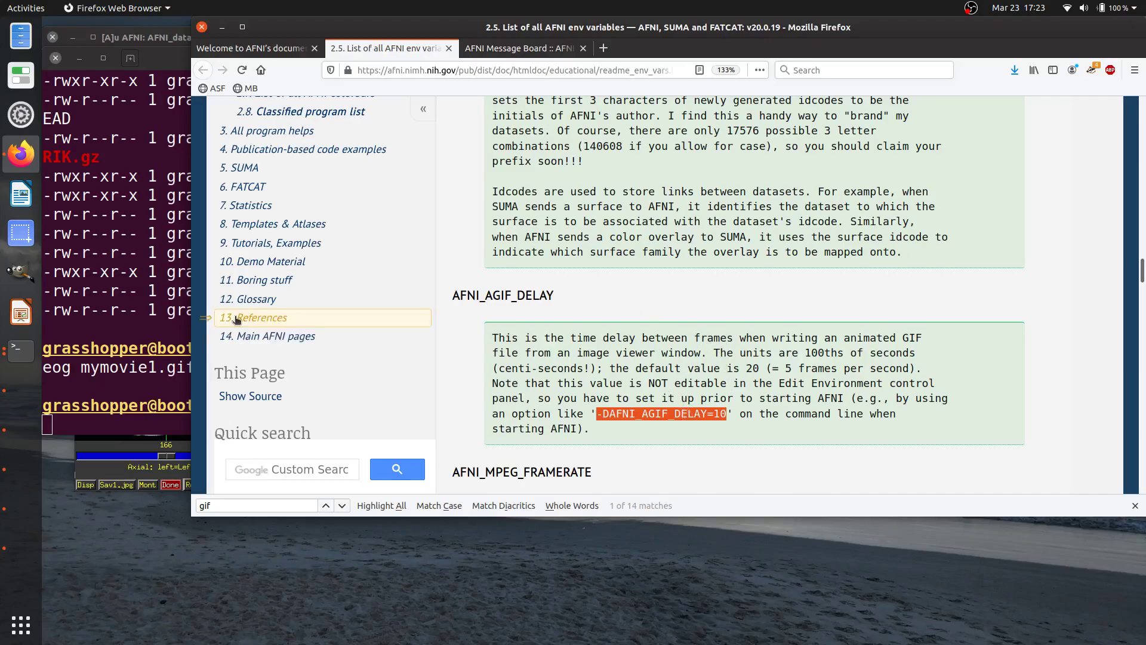
# Step: Return to a cleared terminal, open the startup file with afni_open -e ~/.afnirc, and search it for gif
pyautogui.click(129, 287)
pyautogui.hotkey('ctrl', 'l')
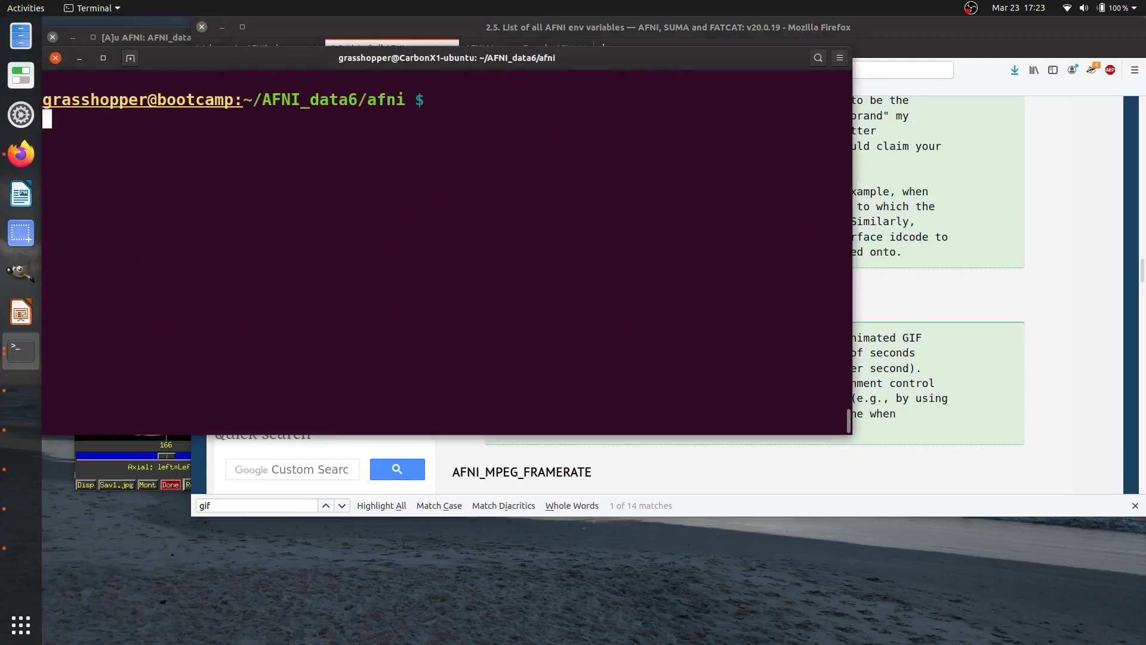
pyautogui.write('afni_open -e ~/.afnirc')
pyautogui.press('Return')
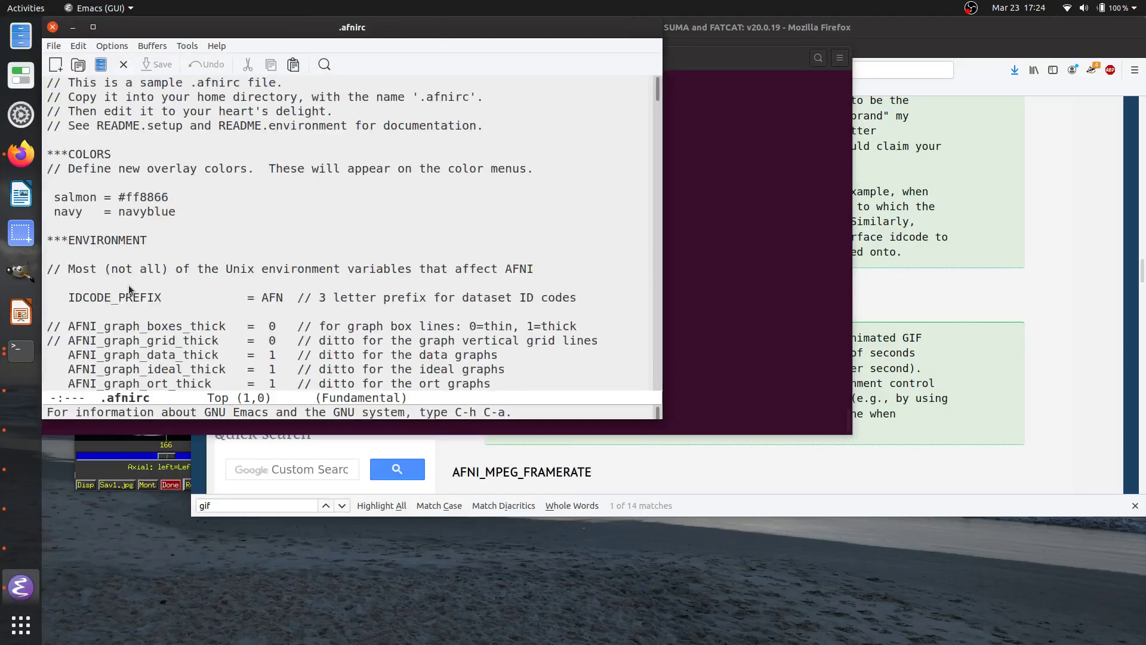
pyautogui.hotkey('ctrl', 's')
pyautogui.write('gif')
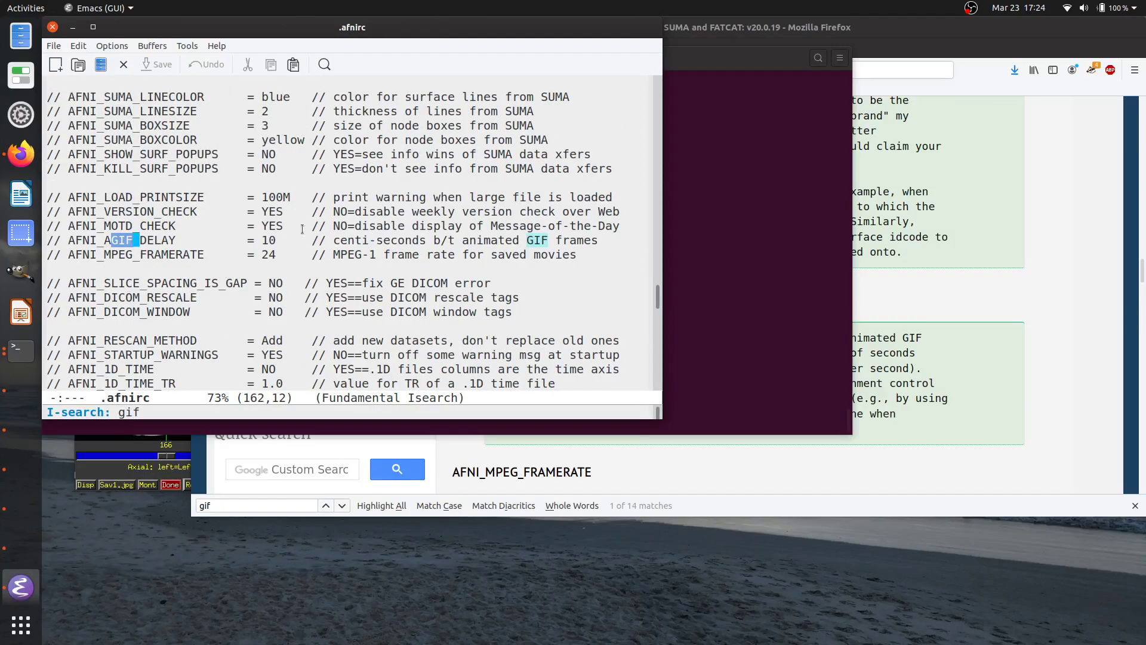
# Step: Uncomment the AFNI_AGIF_DELAY line in .afnirc and set its value to 2
pyautogui.moveTo(69, 240); pyautogui.dragTo(286, 240)
pyautogui.moveTo(49, 239); pyautogui.dragTo(62, 241)
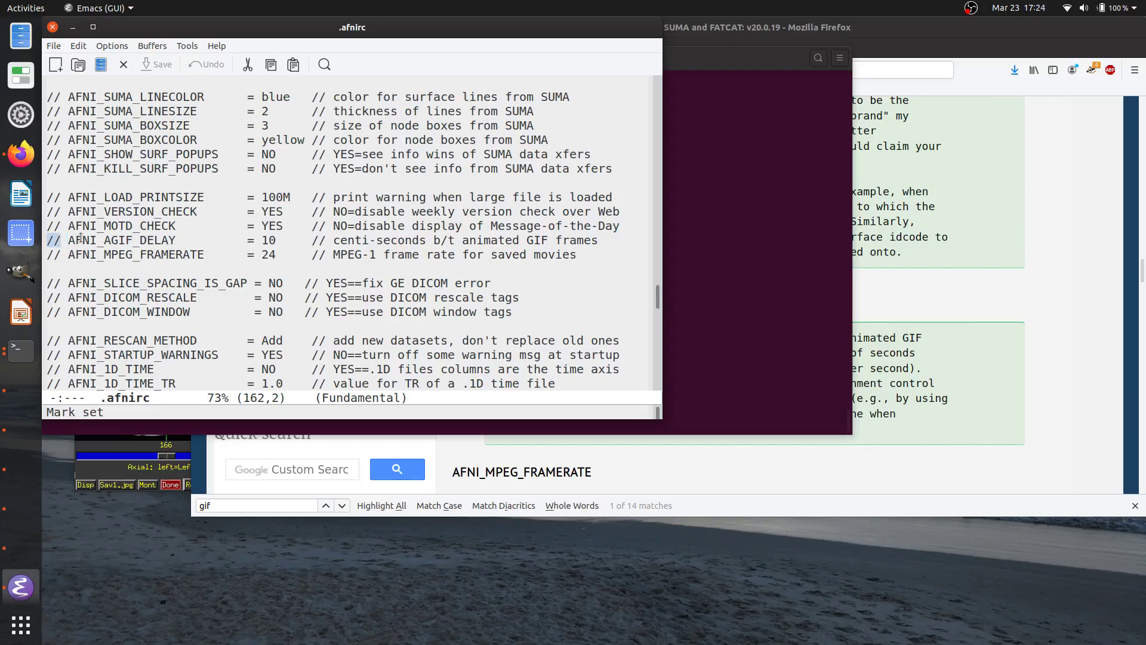
pyautogui.press('BackSpace')
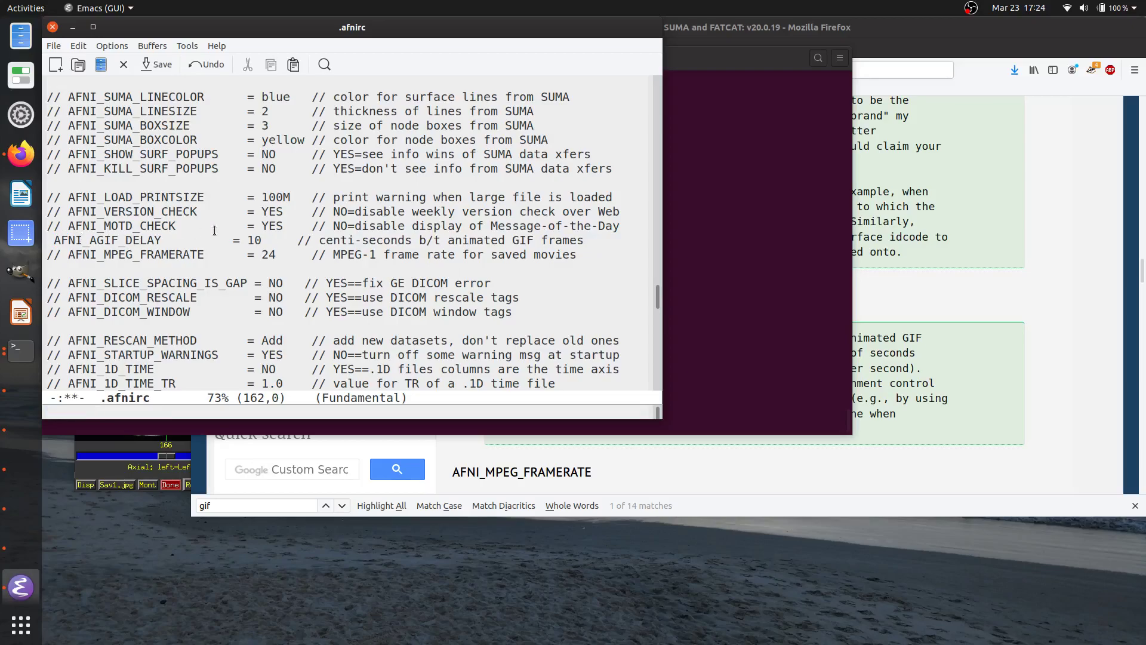
pyautogui.click(258, 238)
pyautogui.hotkey('ctrl', 'space')
pyautogui.press('Delete')
pyautogui.press('BackSpace')
pyautogui.write('2')
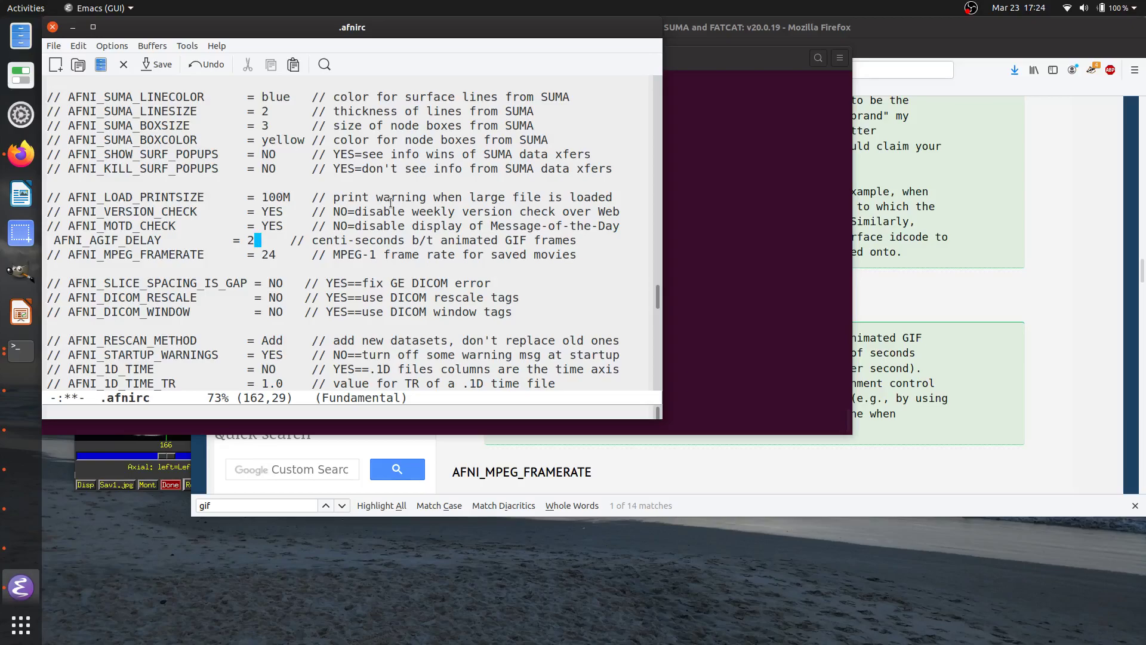
# Step: Undo the edits to the AFNI_AGIF_DELAY line and close the .afnirc file
pyautogui.hotkey('ctrl', '/')
pyautogui.hotkey('ctrl', '/')
pyautogui.hotkey('ctrl', '/')
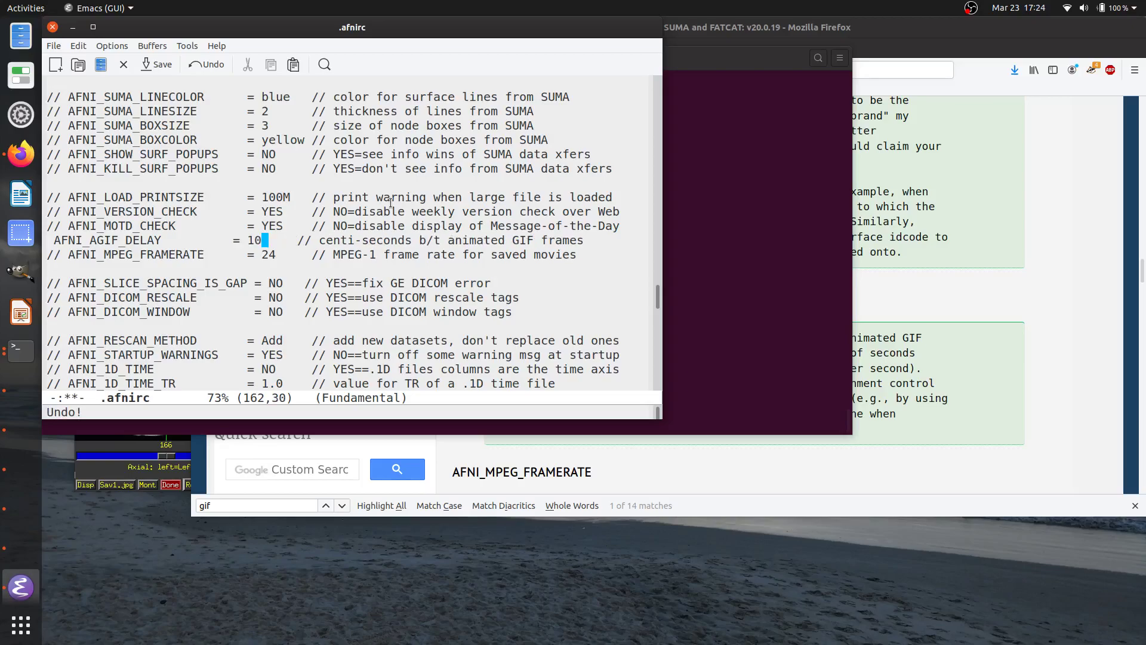
pyautogui.hotkey('ctrl', 'x')
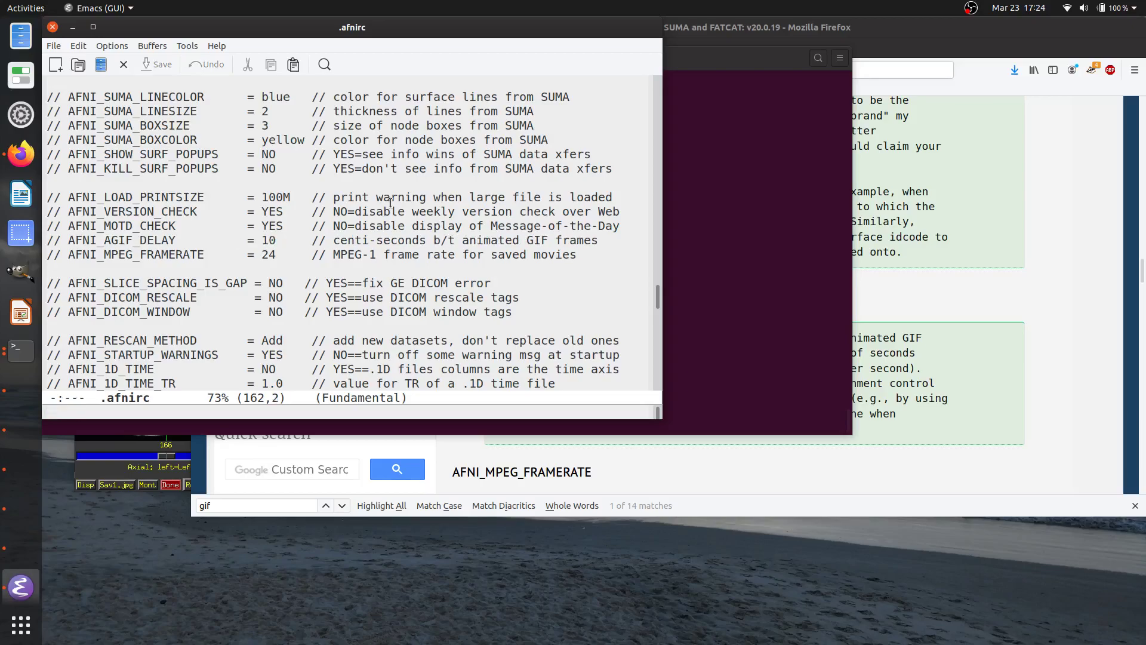
pyautogui.hotkey('ctrl', 'c')
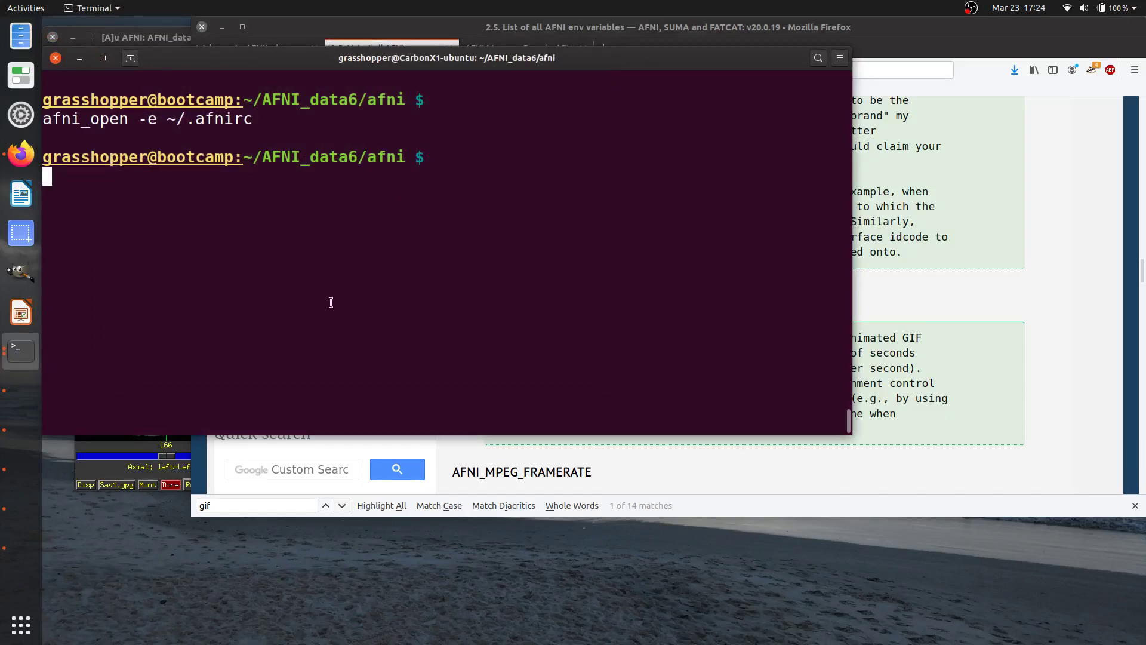
# Step: Minimize Firefox, move the terminal down slightly, and bring the AFNI controller, slice viewers and Image Recorder forward
pyautogui.click(221, 27)
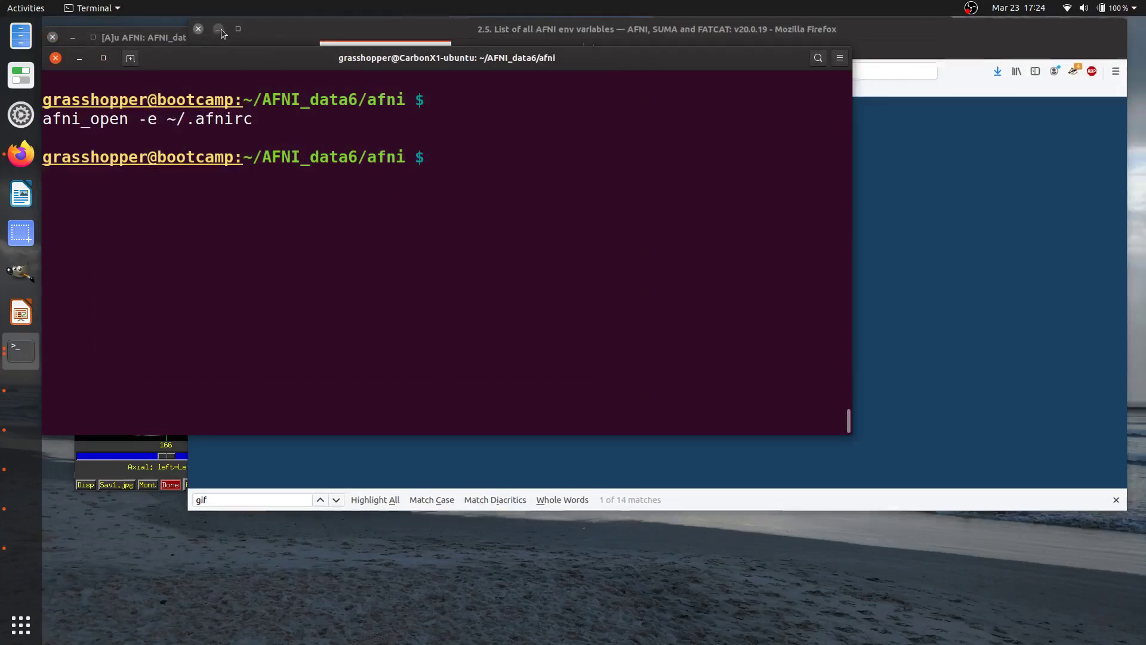
pyautogui.moveTo(250, 52); pyautogui.dragTo(249, 75)
pyautogui.click(229, 53)
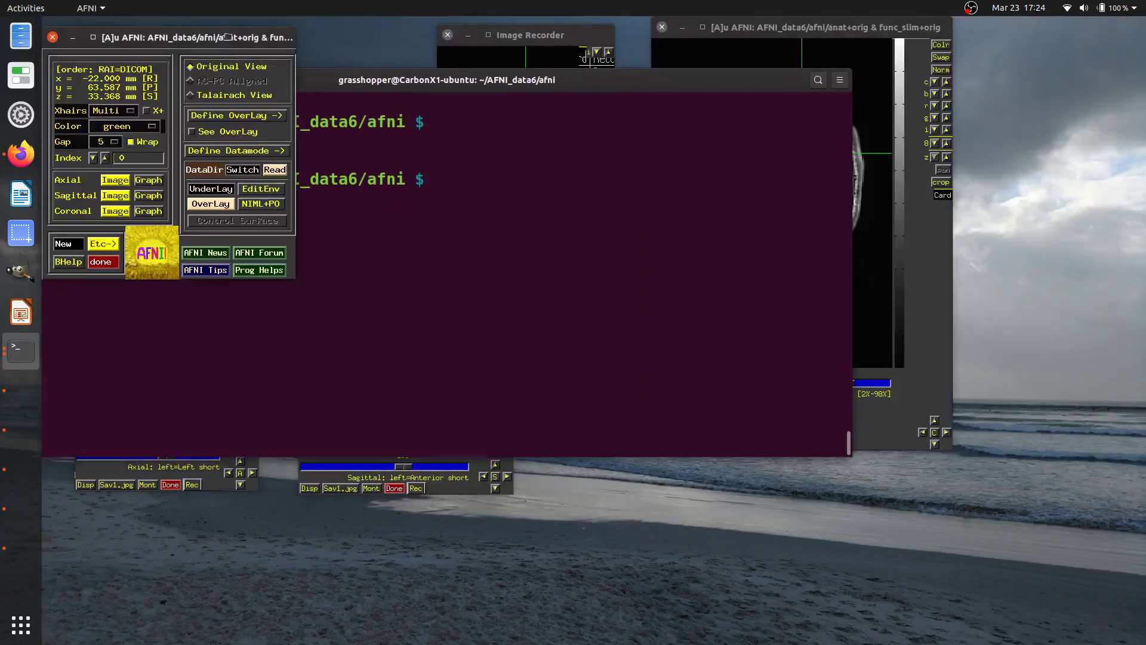
pyautogui.click(115, 179)
pyautogui.click(115, 195)
pyautogui.click(730, 30)
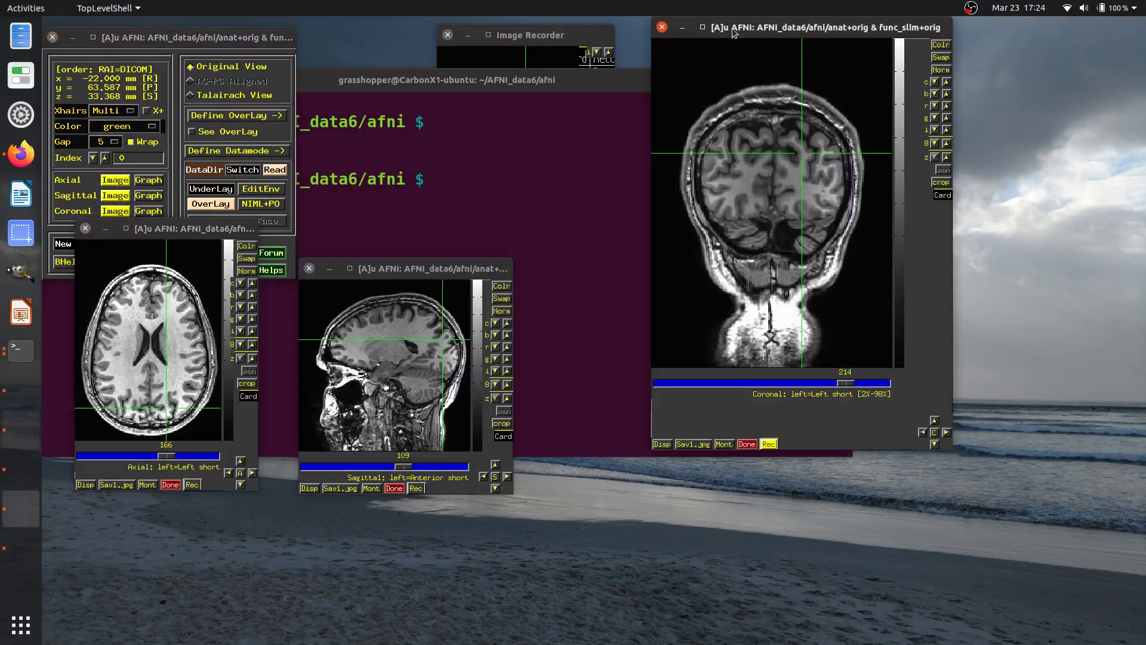
pyautogui.click(596, 39)
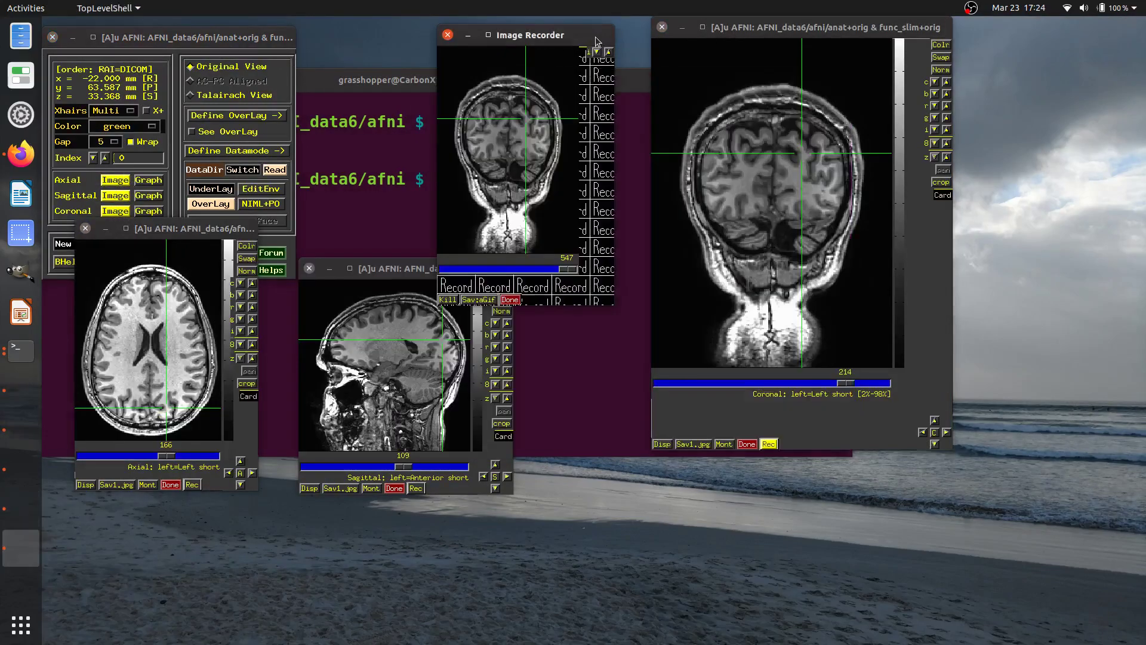
# Step: Set the Image Recorder's save format to mpeg and save images 0 to 547 with the prefix mymovie2
pyautogui.rightClick(485, 302)
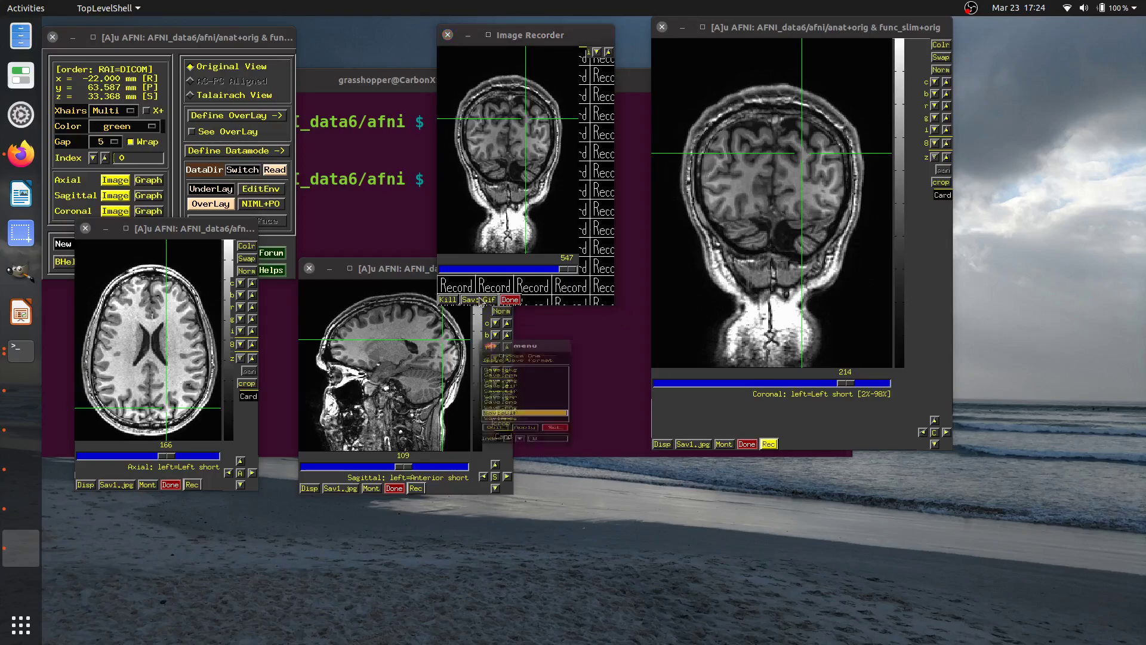
pyautogui.click(517, 440)
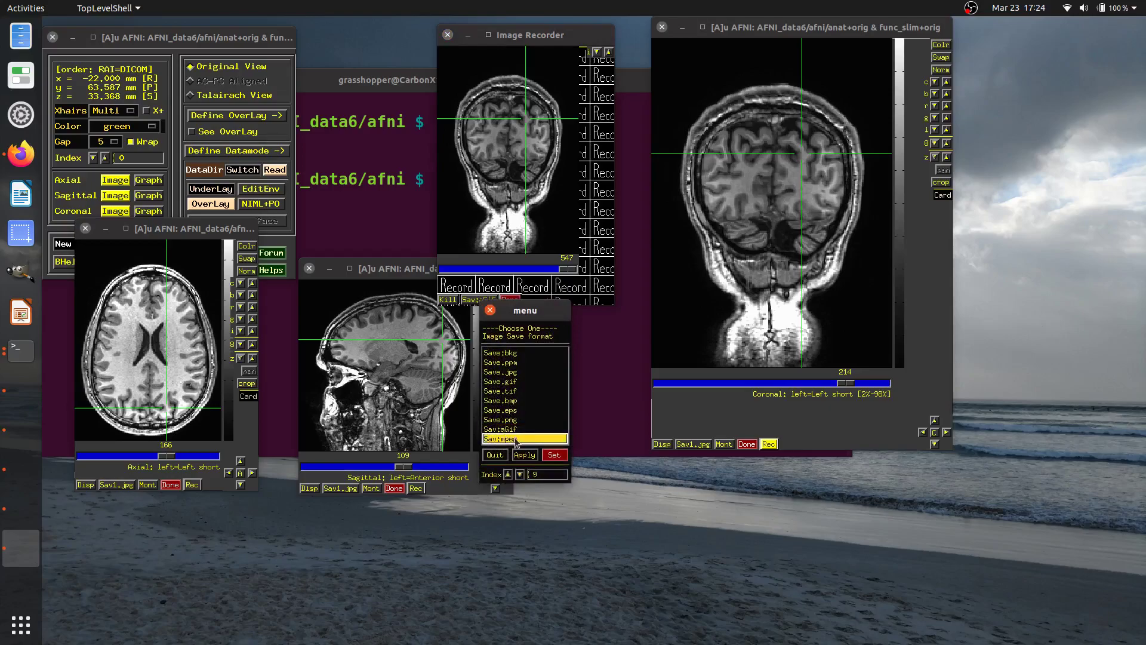
pyautogui.click(554, 455)
pyautogui.click(479, 300)
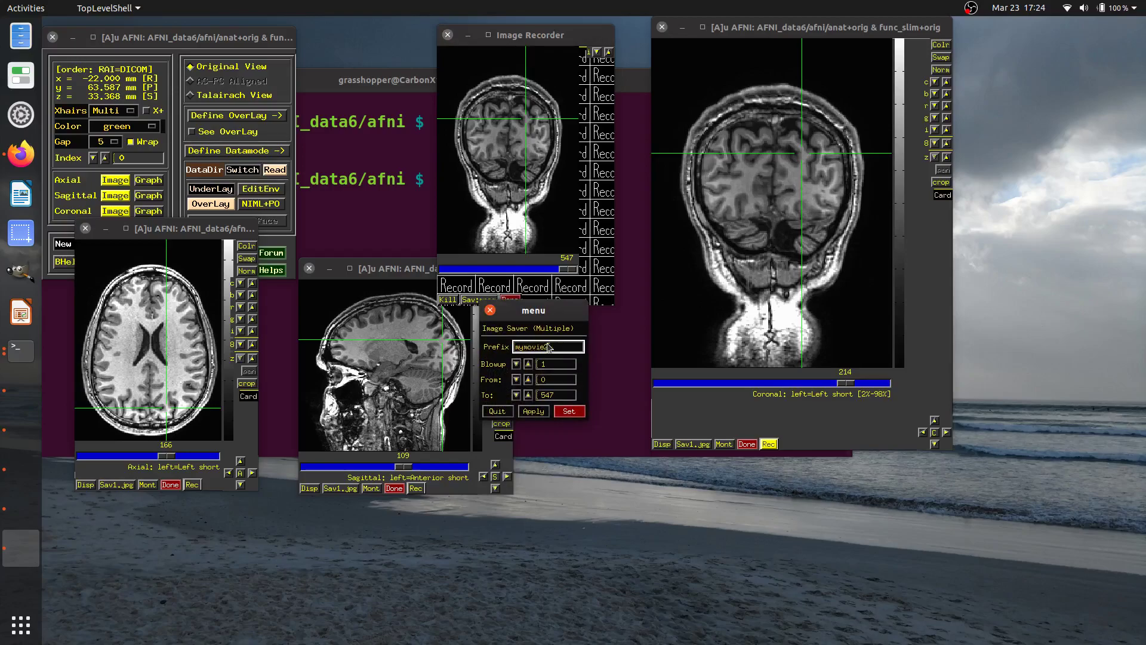
pyautogui.click(569, 411)
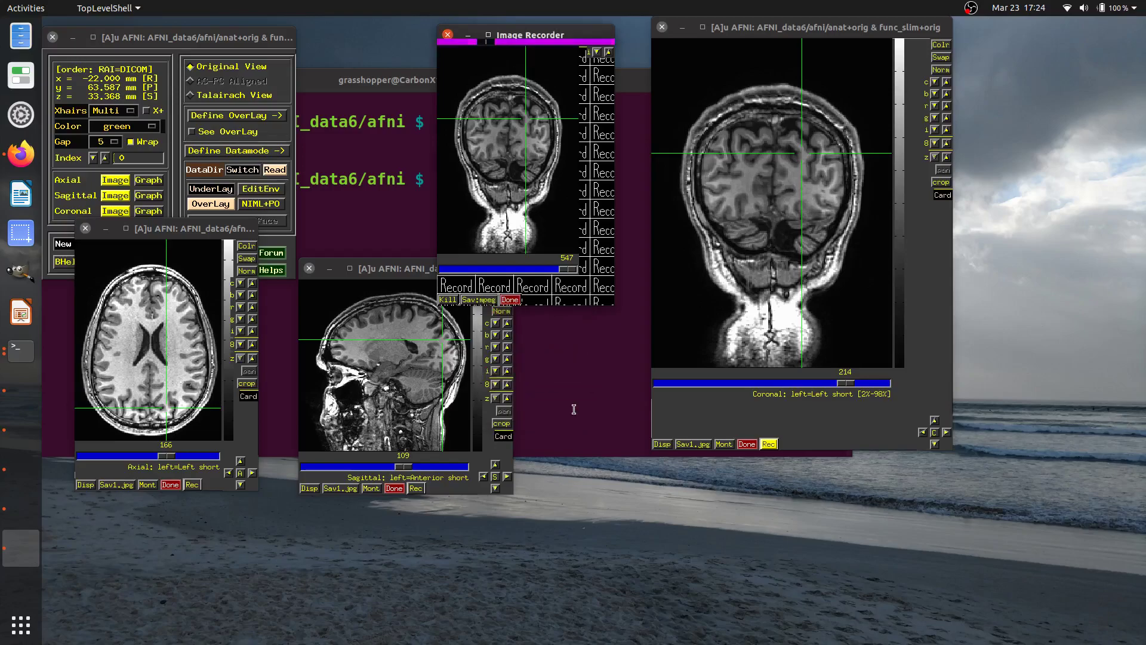
# Step: Bring the terminal forward, clear it, and list the folder with ls -ltr to find mymovie2.mpg
pyautogui.click(400, 167)
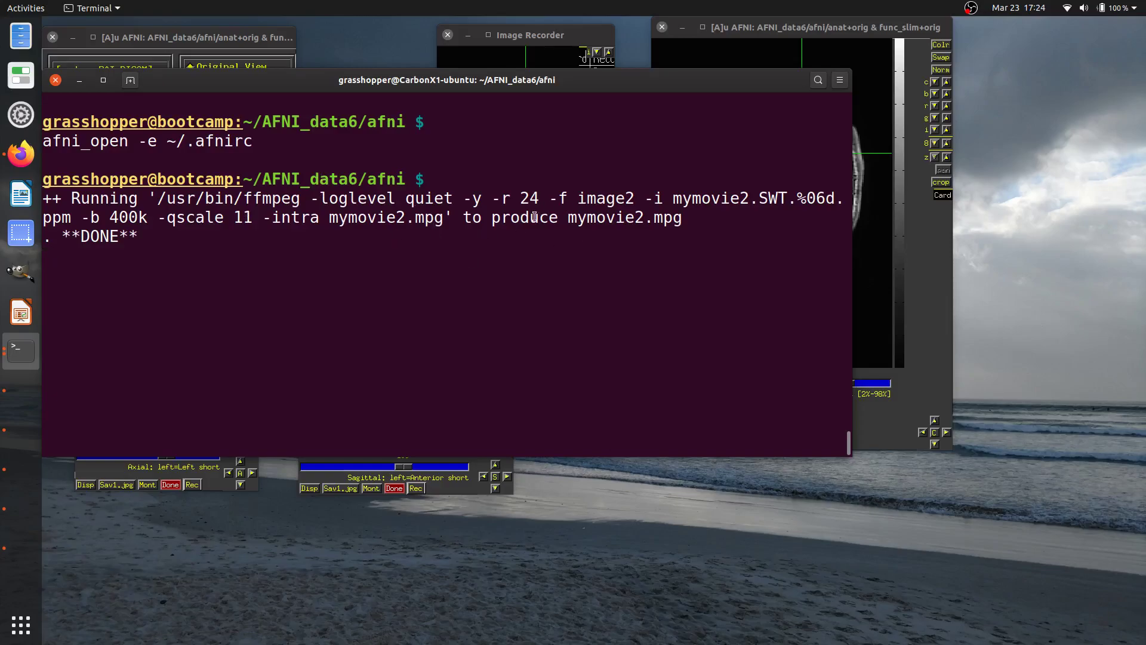
pyautogui.hotkey('ctrl', 'l')
pyautogui.write('l')
pyautogui.press('Up')
pyautogui.press('Up')
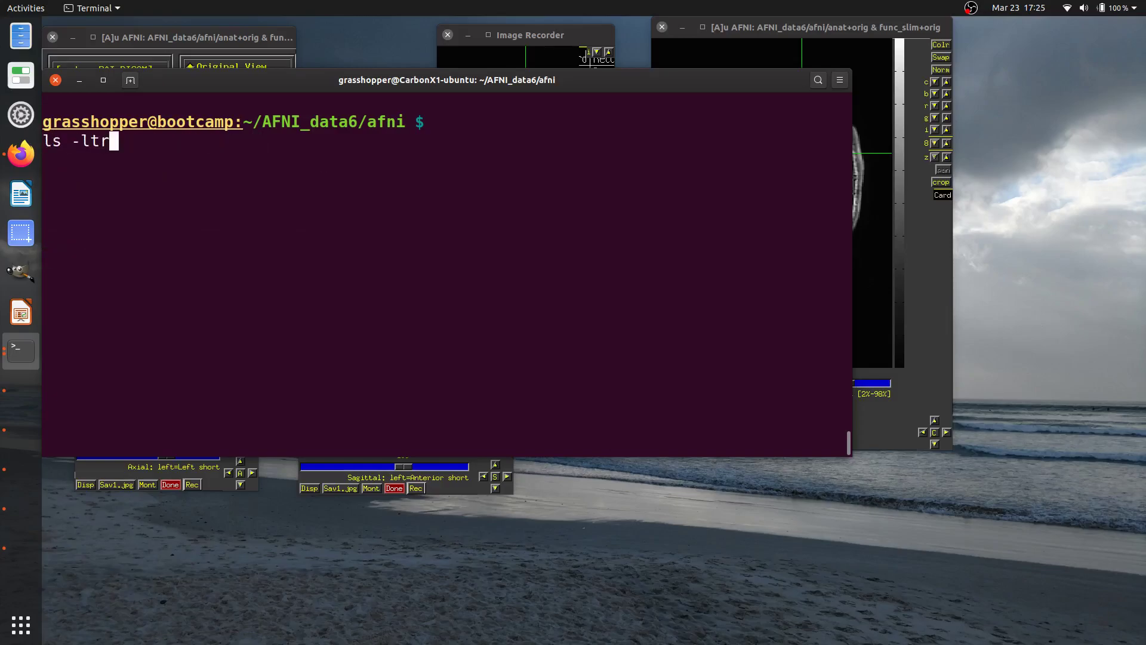
pyautogui.press('Return')
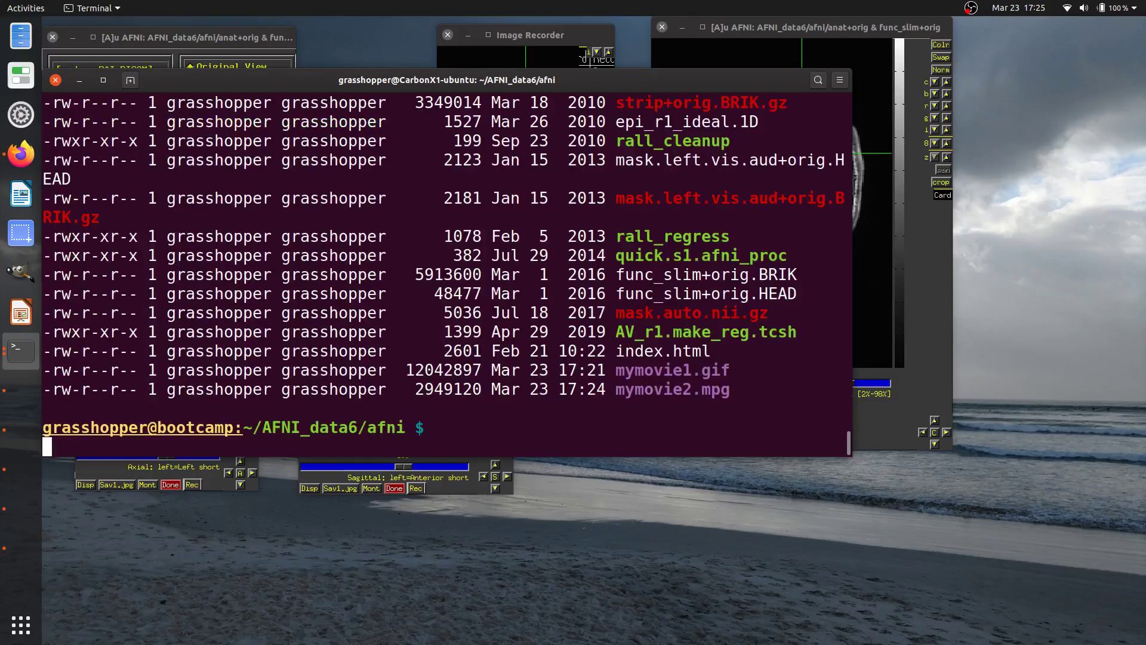
# Step: Try to open the MPEG movie with eog mymovie2.mpg, and close the image viewer
pyautogui.doubleClick(684, 389)
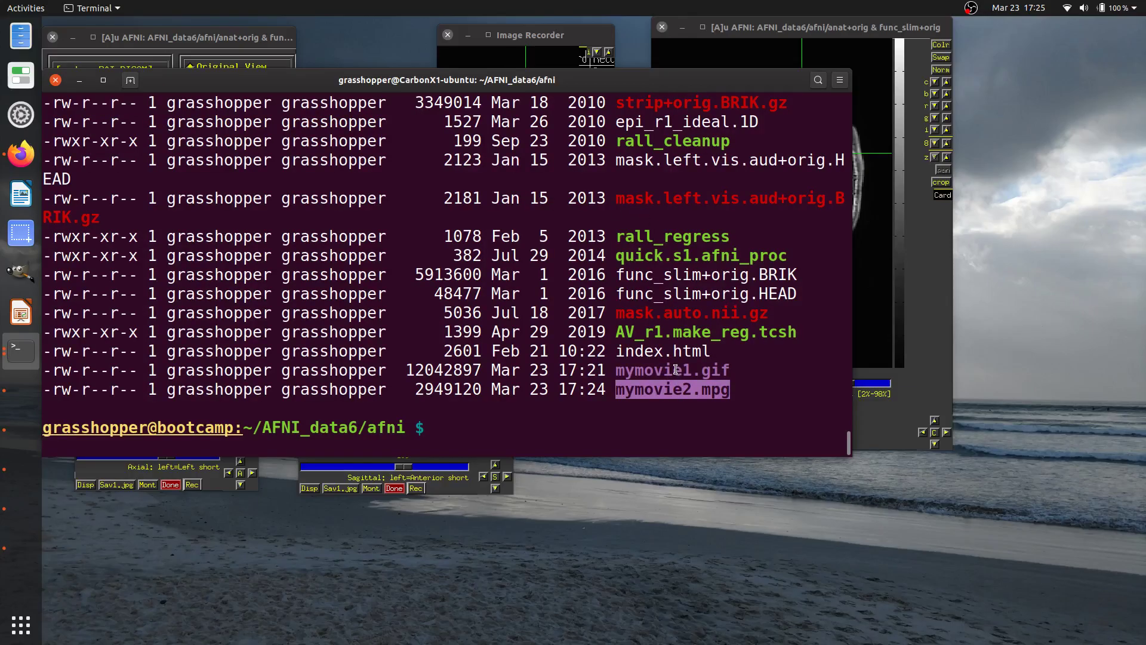
pyautogui.write('eog')
pyautogui.middleClick(685, 352)
pyautogui.press('Return')
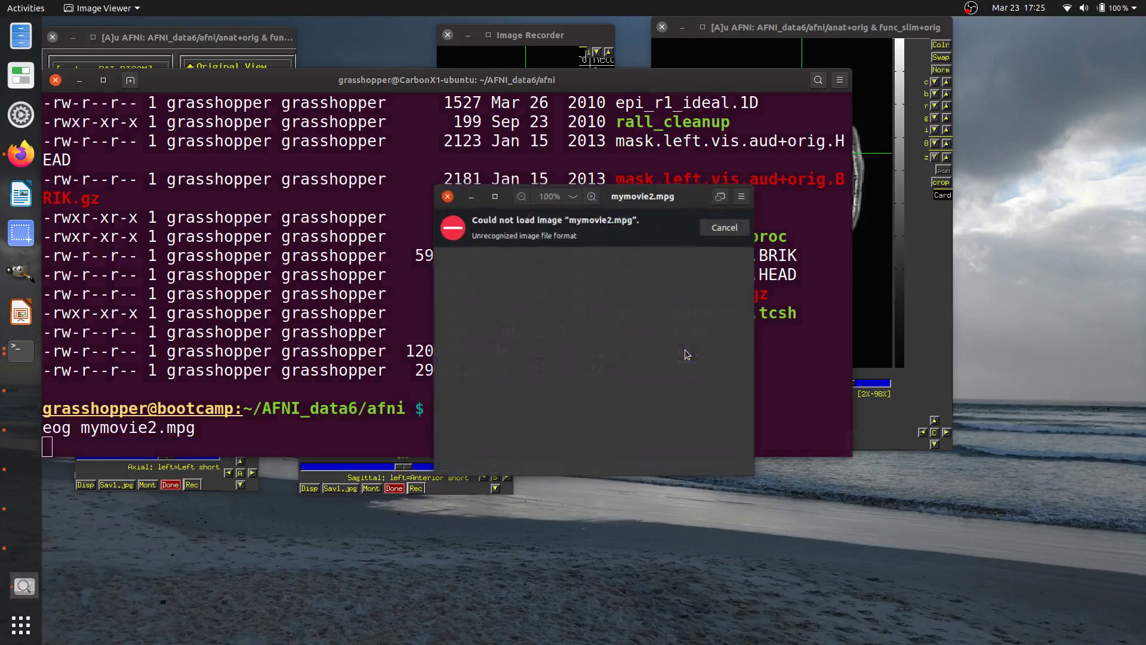
pyautogui.click(452, 193)
pyautogui.click(499, 251)
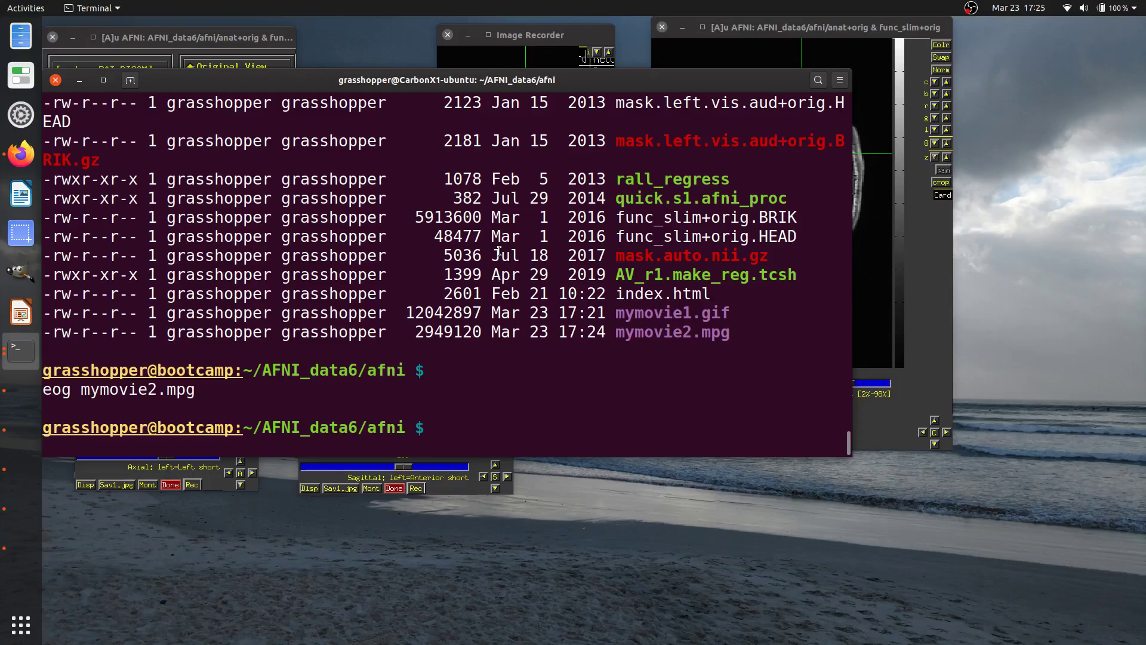
# Step: Play the movie with vlc mymovie2.mpg in an enlarged player window, and close the player
pyautogui.write('vlc mymovie2.mpg')
pyautogui.press('Return')
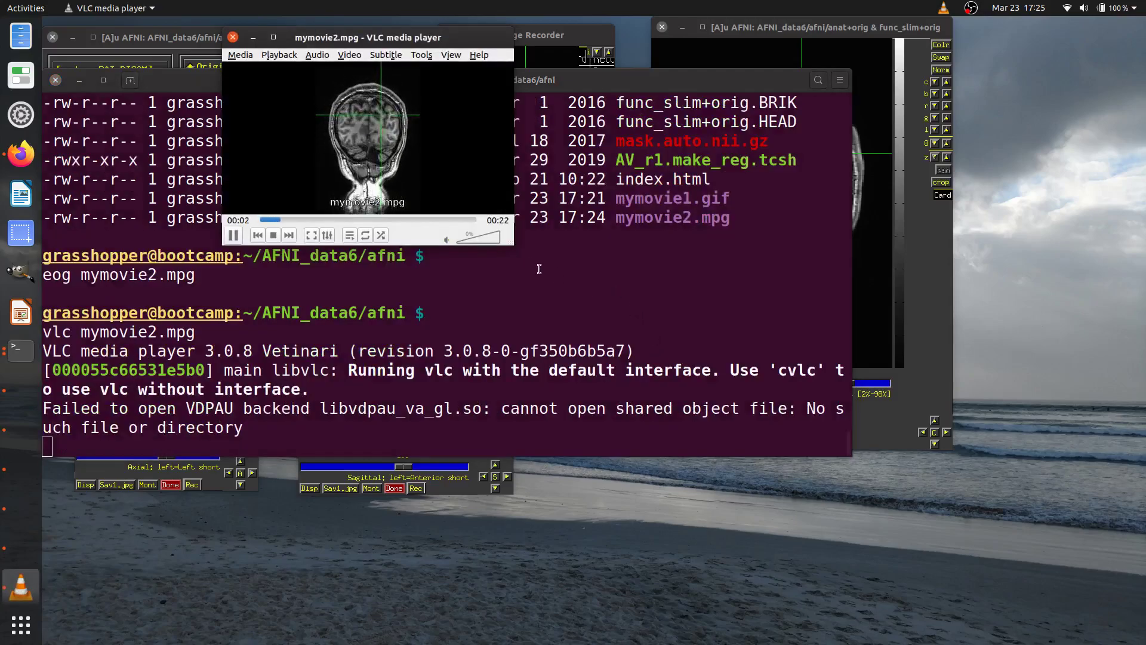
pyautogui.moveTo(513, 244); pyautogui.dragTo(915, 480)
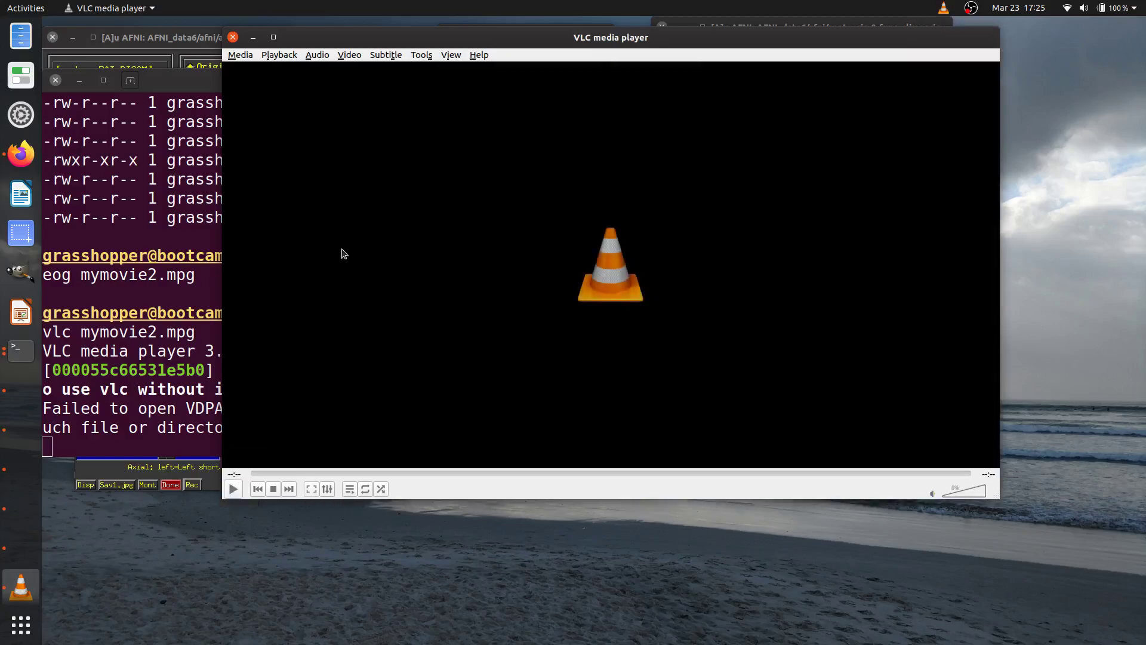
pyautogui.click(233, 37)
# Step: Switch back to Firefox and read the AFNI_MPEG_FRAMERATE entry in the env variables list
pyautogui.click(21, 154)
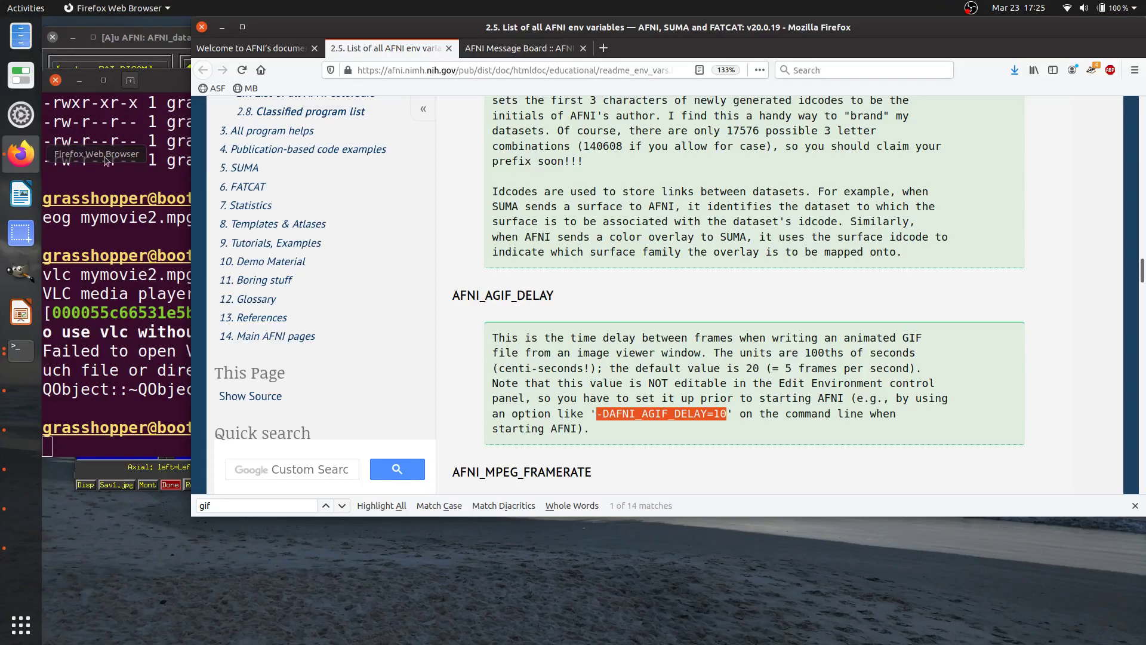
pyautogui.scroll(-5, 576, 247)
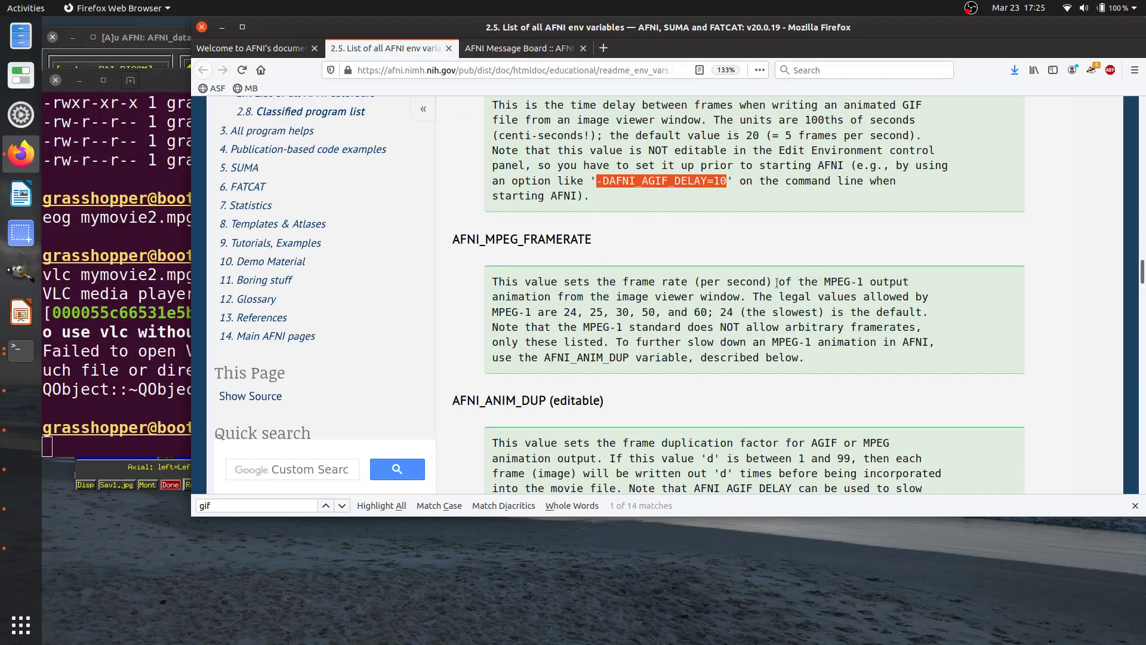
pyautogui.click(733, 280)
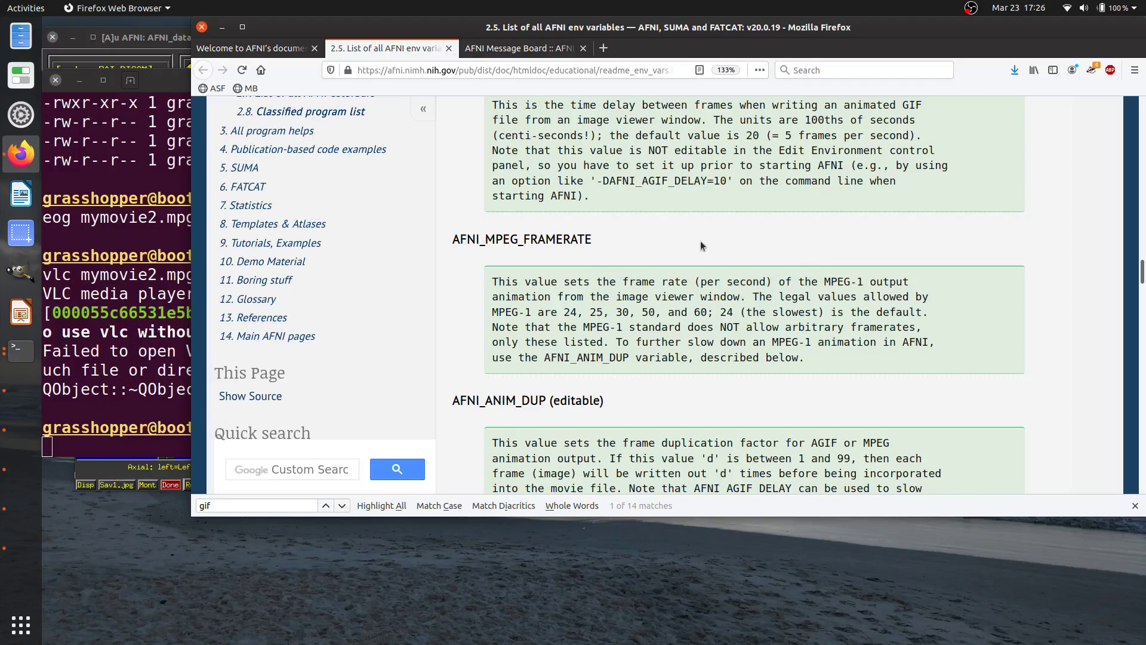
# Step: Read the AFNI_AGIF_DELAY, AFNI_MPEG_FRAMERATE and AFNI_ANIM_DUP entries in the env variables list
pyautogui.scroll(3, 626, 271)
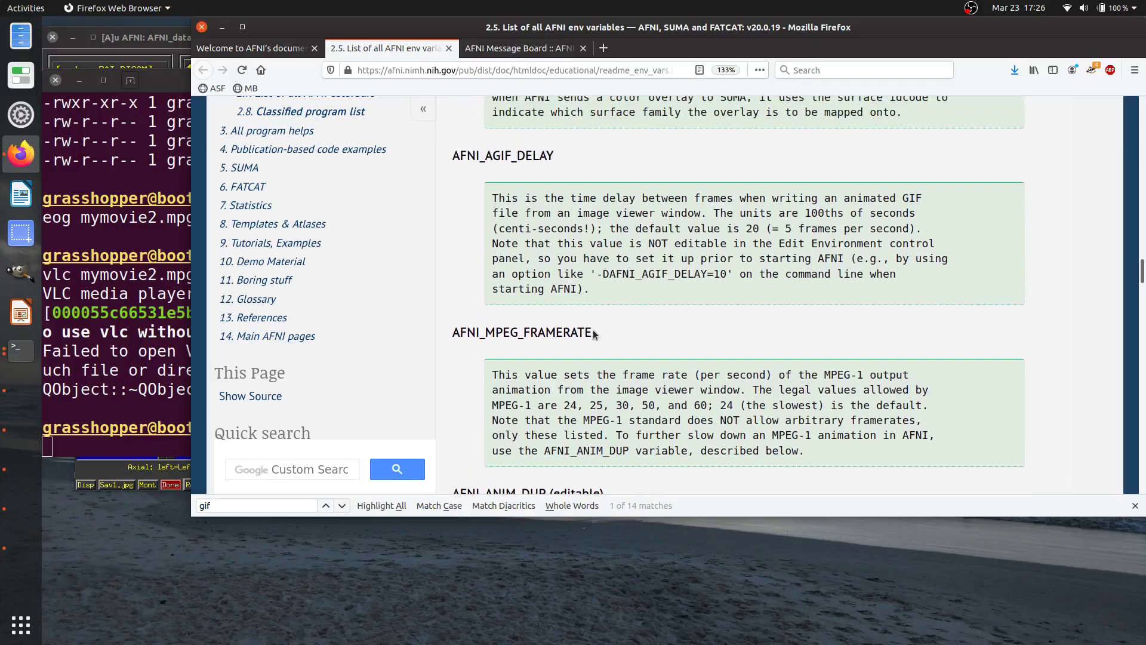
pyautogui.scroll(-3, 594, 334)
pyautogui.scroll(-3, 594, 333)
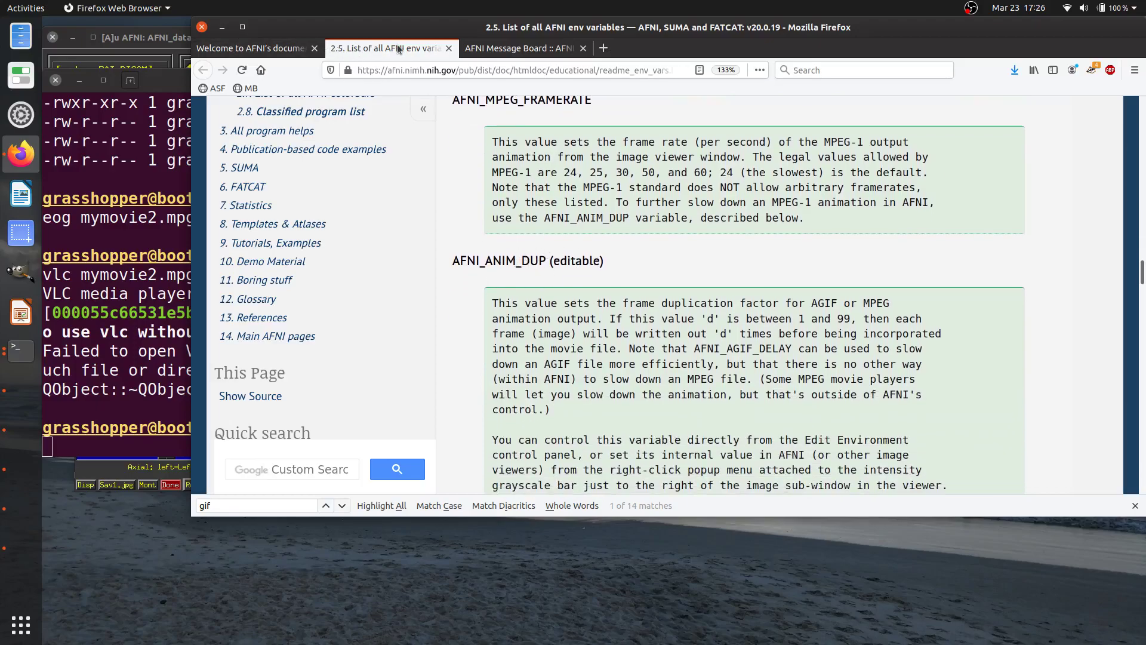
# Step: Minimize the browser and bring the AFNI controller, axial viewer, Image Recorder and coronal viewer in front of the terminal
pyautogui.click(221, 28)
pyautogui.click(247, 481)
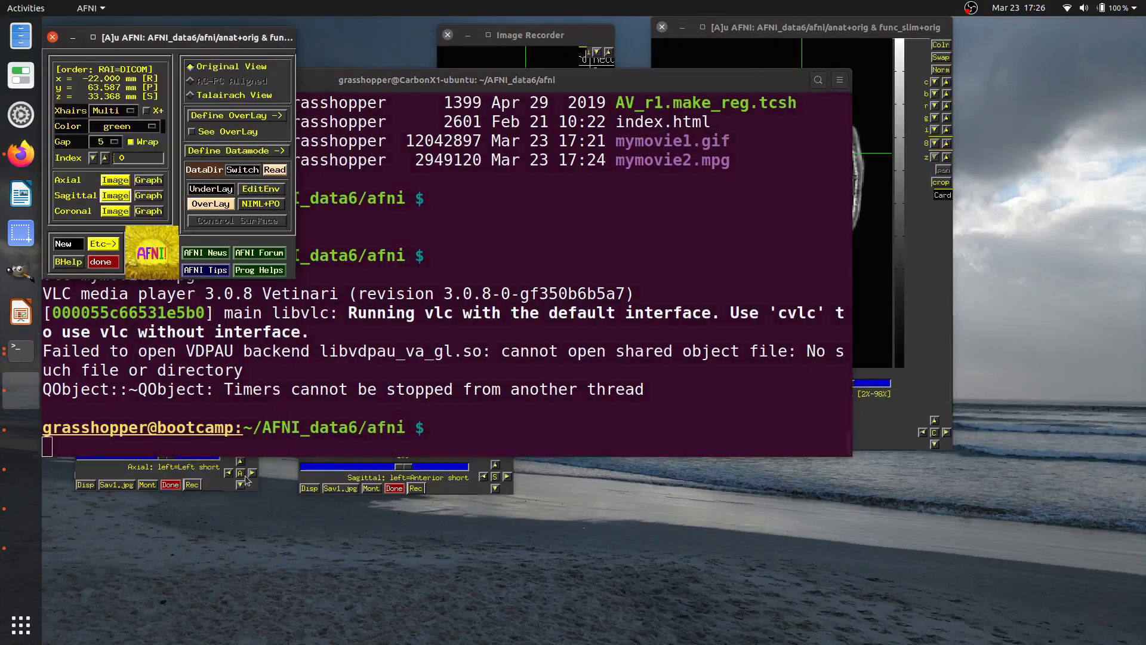
pyautogui.click(221, 486)
pyautogui.click(531, 37)
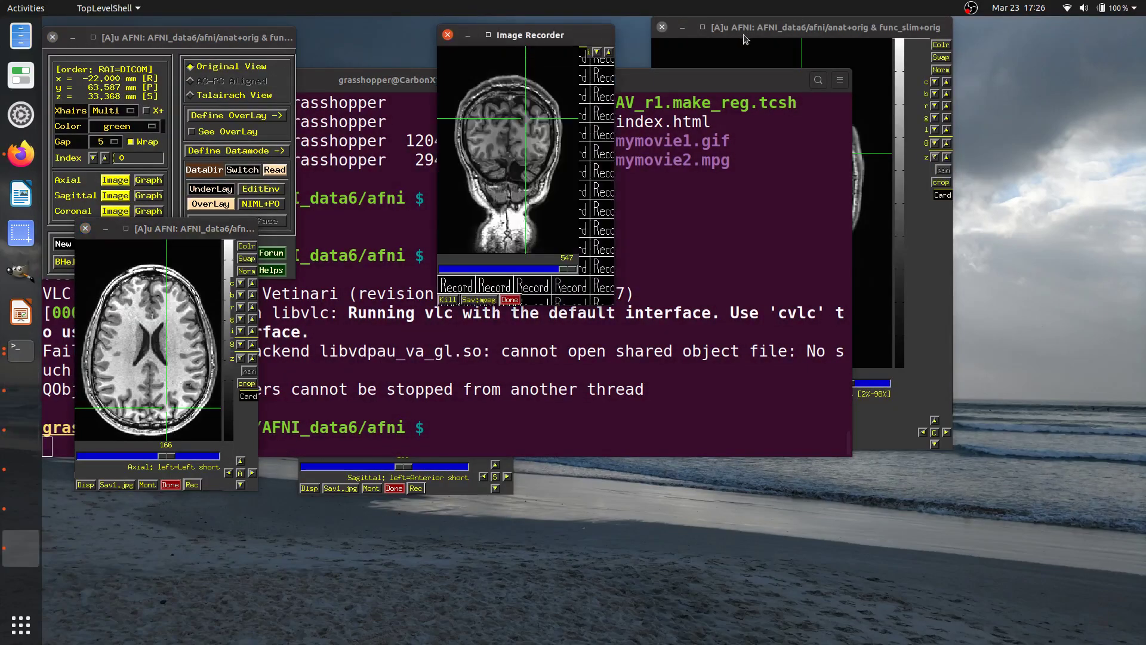
pyautogui.click(793, 27)
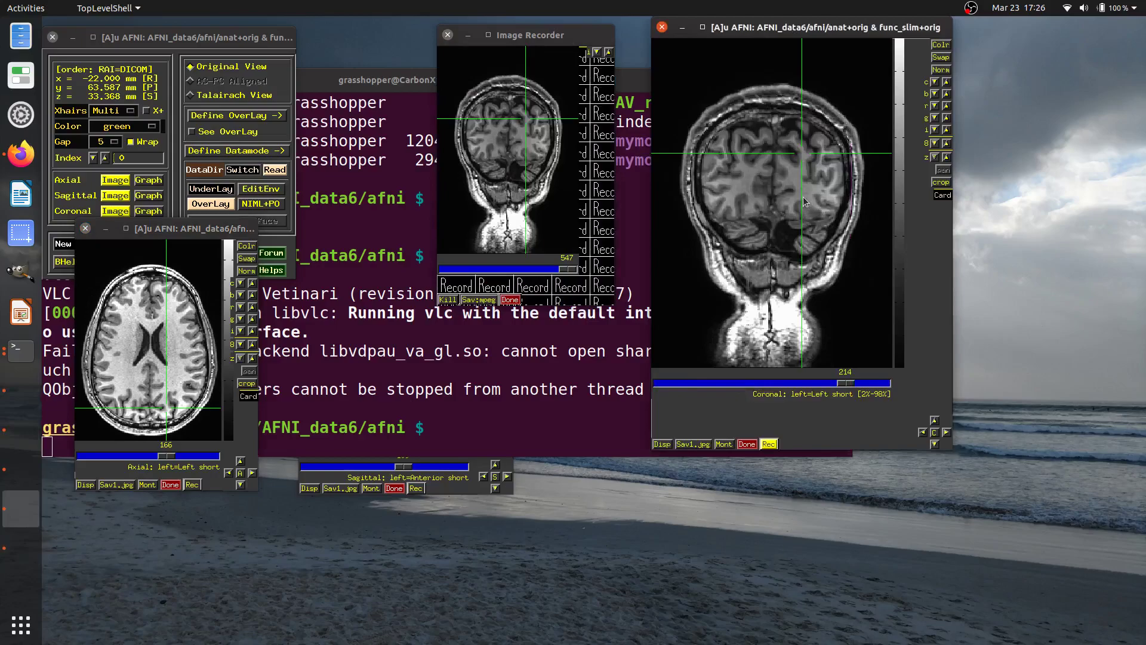
# Step: Move back and forth through the coronal slices with recording on to add more frames to the Image Recorder
pyautogui.scroll(1, 804, 197)
pyautogui.scroll(-2, 804, 197)
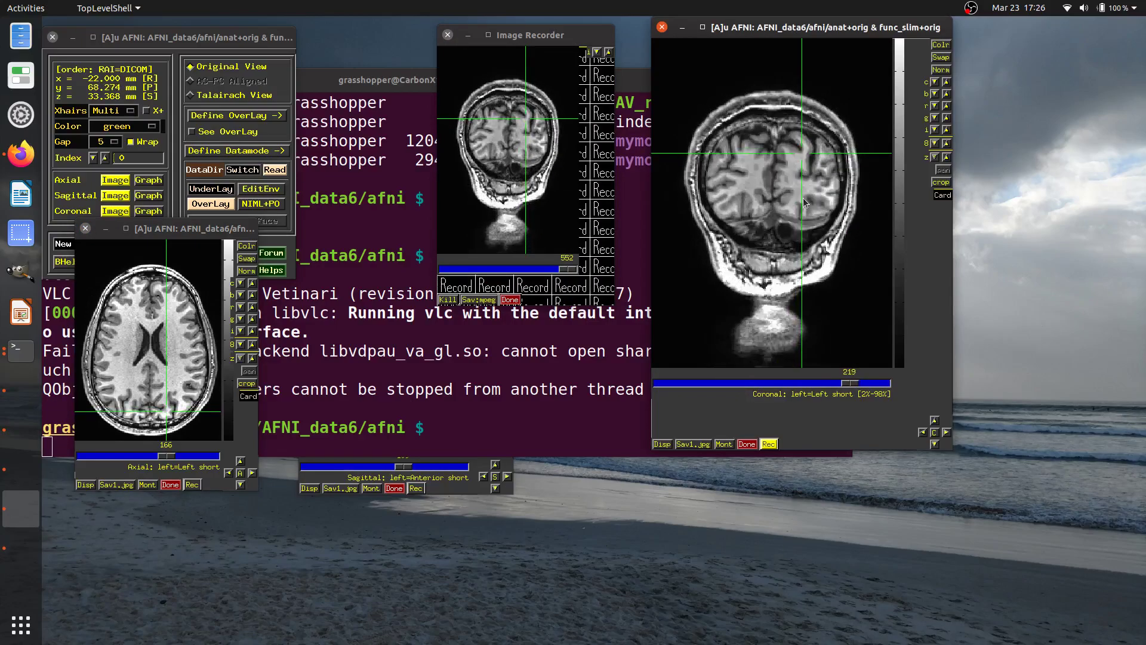
pyautogui.scroll(-18, 807, 197)
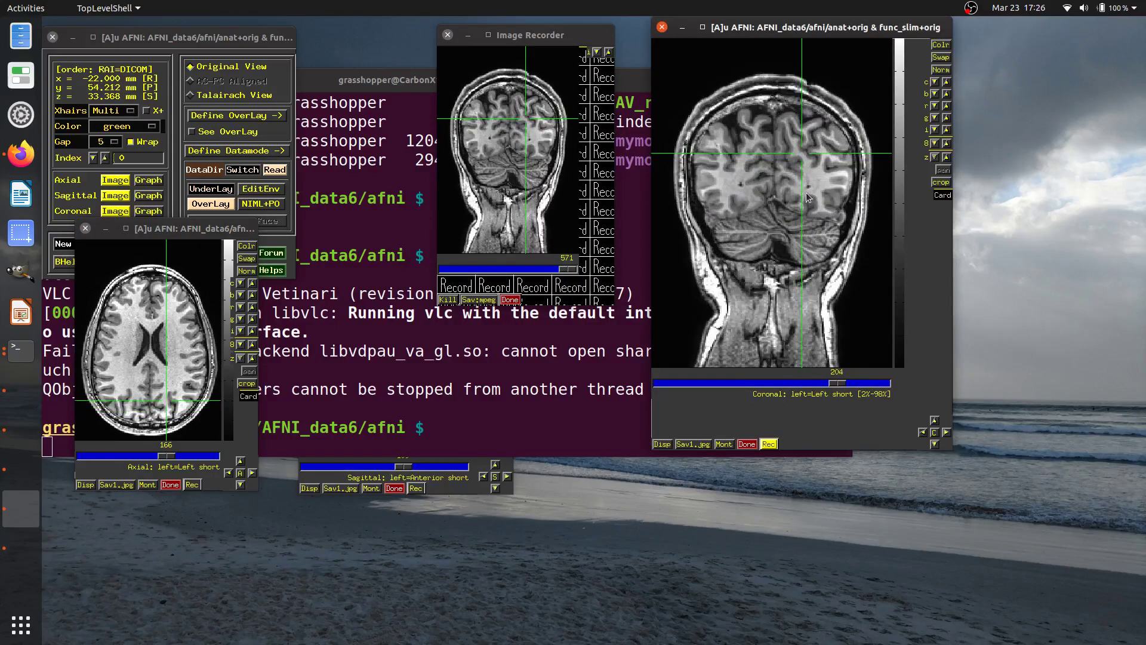
pyautogui.scroll(-9, 818, 145)
pyautogui.scroll(14, 776, 153)
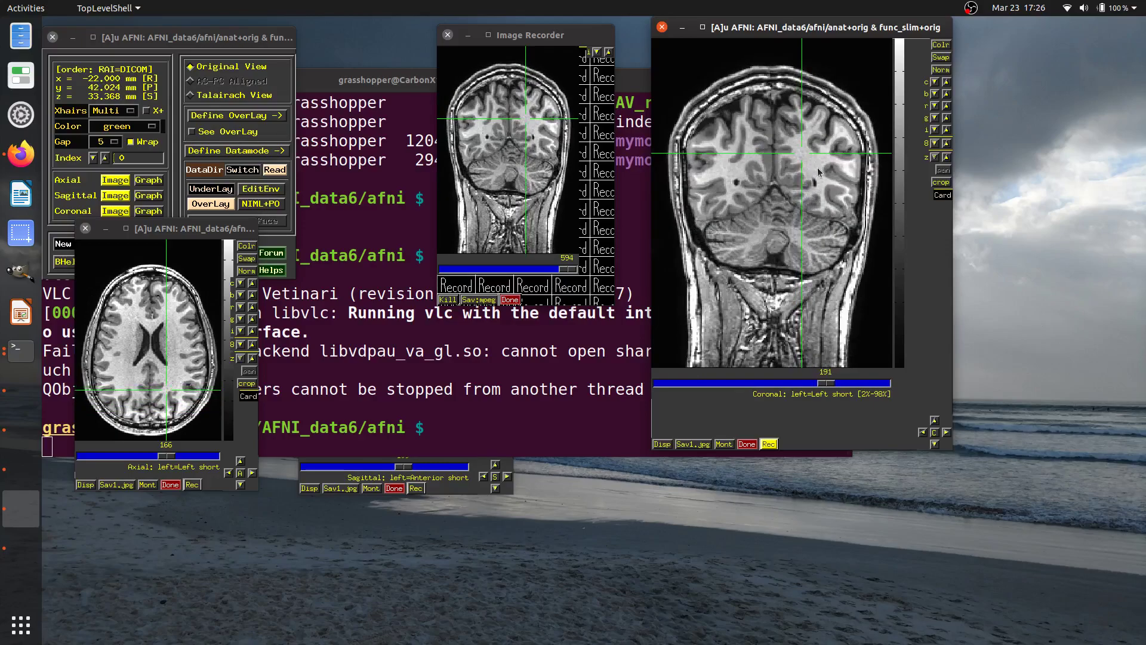
pyautogui.scroll(6, 763, 160)
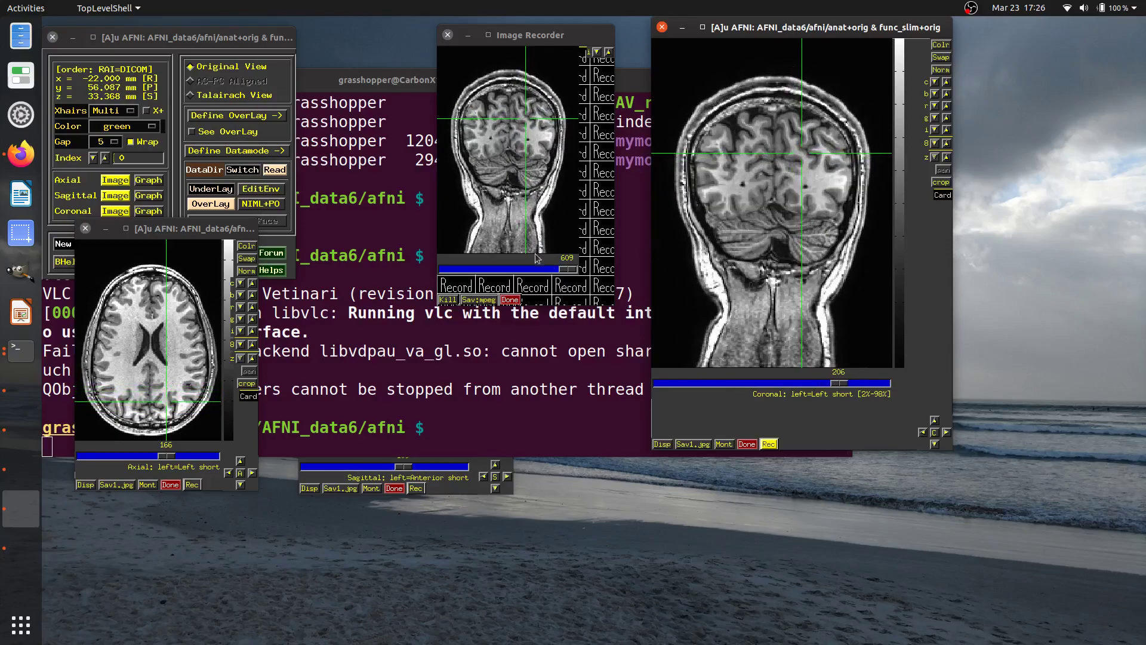
# Step: Turn recording off in the coronal viewer and browse further coronal slices without capturing them
pyautogui.click(770, 444)
pyautogui.click(787, 469)
pyautogui.scroll(1, 768, 229)
pyautogui.scroll(-13, 761, 207)
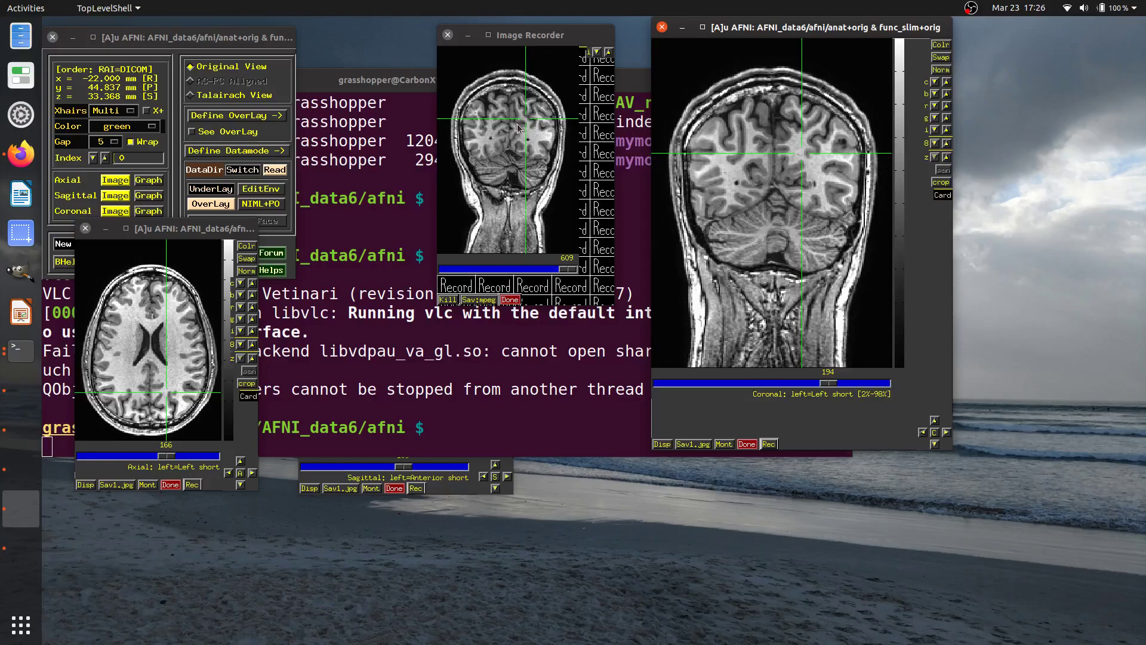
pyautogui.scroll(-20, 810, 169)
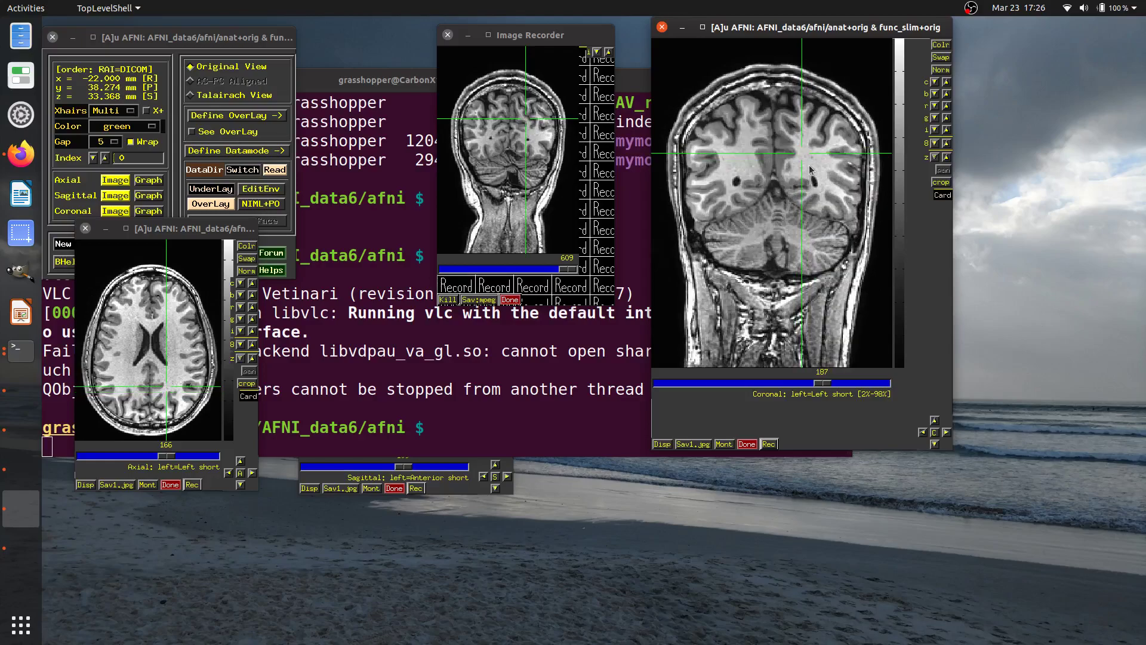
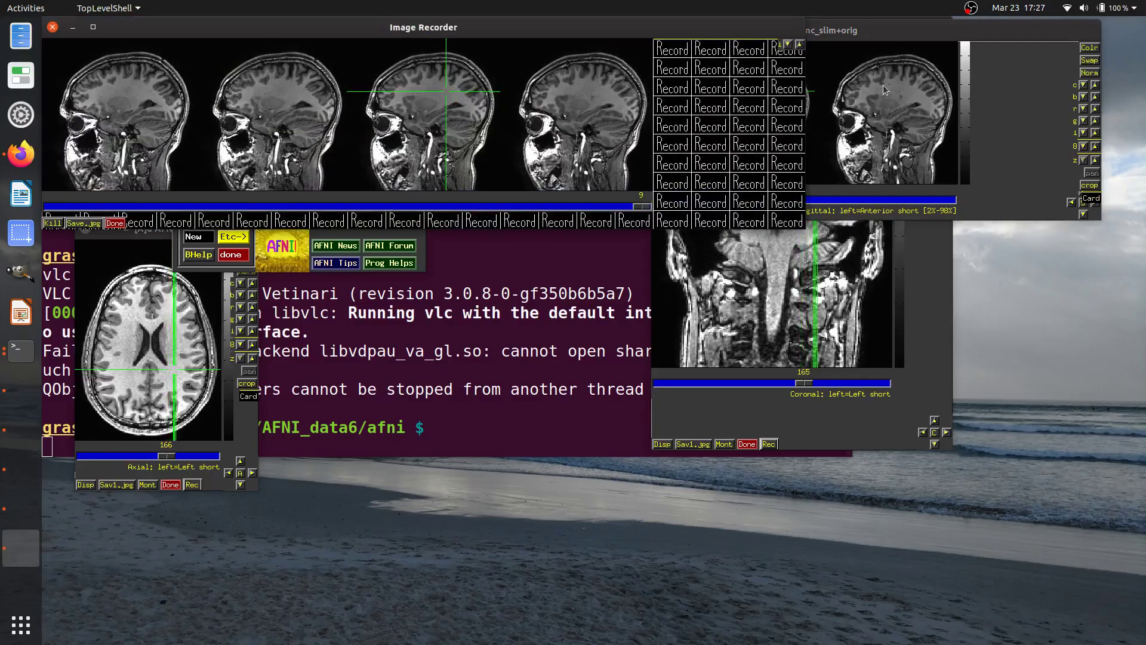
# Step: Record the four-image sagittal montage while moving through its slices in both directions, placing its viewer below the Image Recorder
pyautogui.scroll(20, 880, 90)
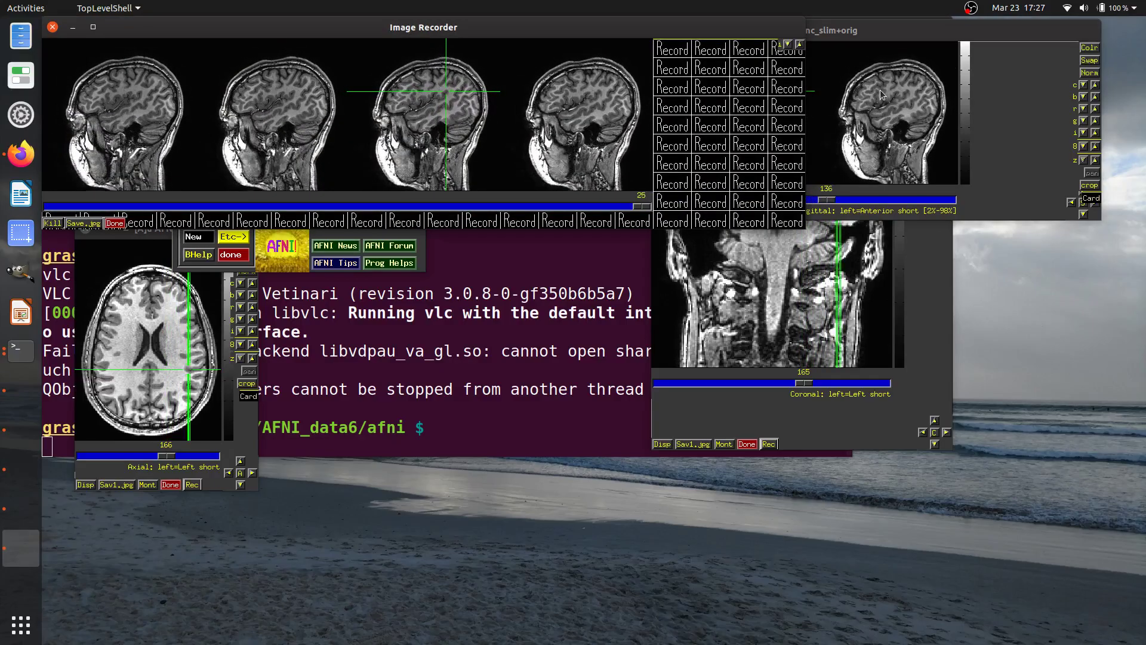
pyautogui.scroll(-14, 879, 91)
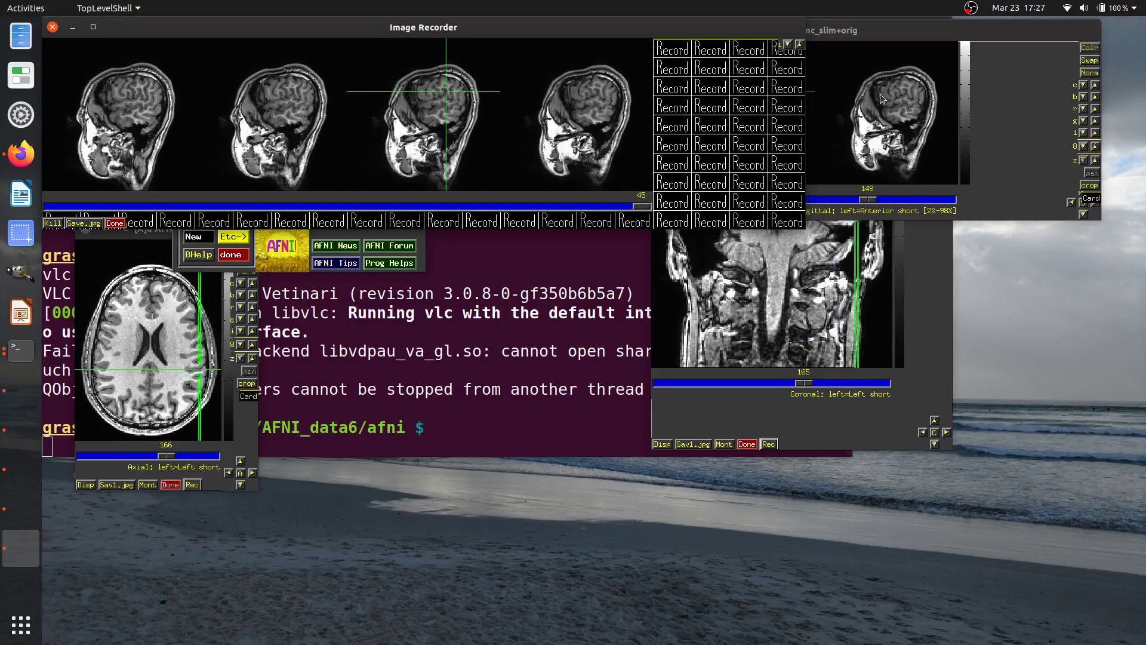
pyautogui.scroll(-6, 859, 101)
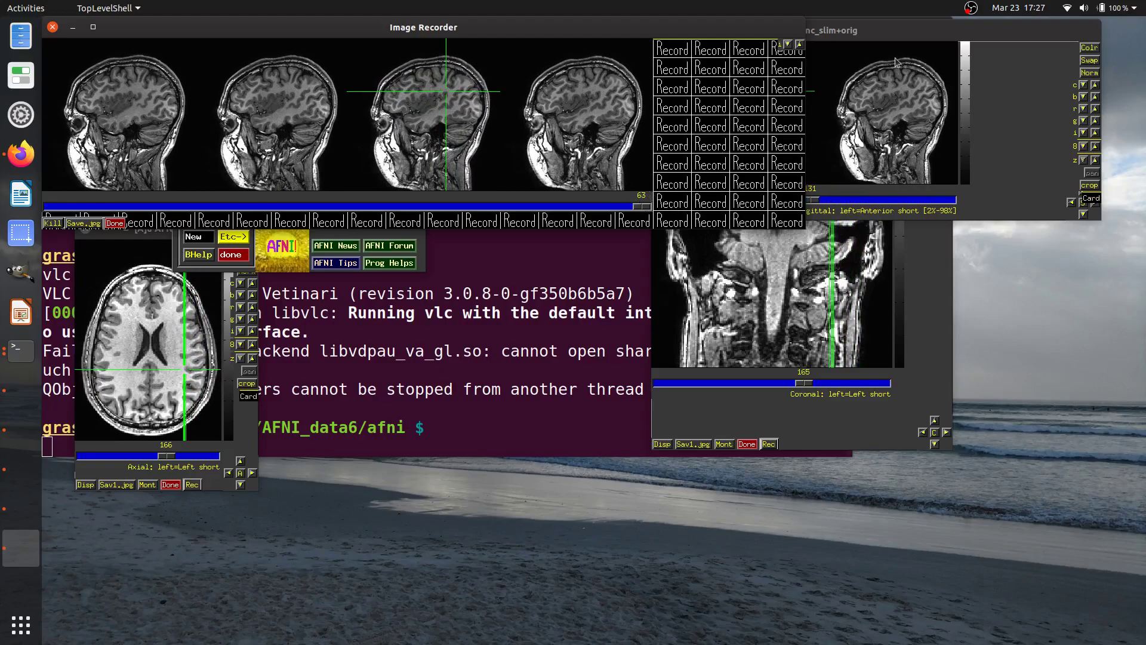
pyautogui.moveTo(884, 30); pyautogui.dragTo(845, 246)
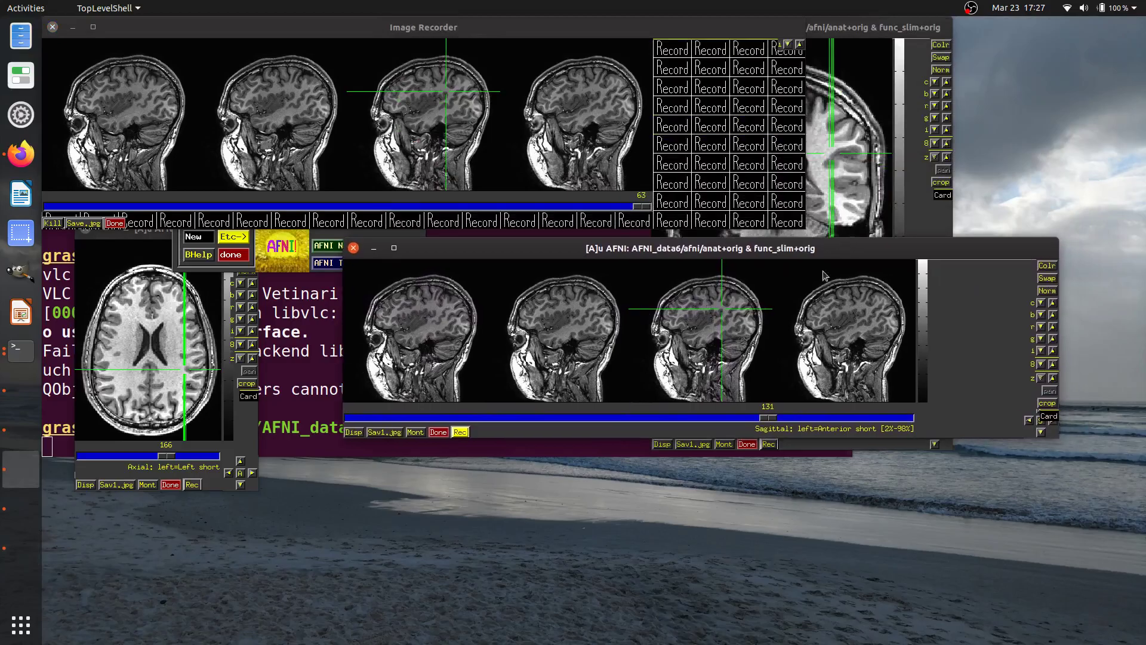
pyautogui.scroll(-12, 627, 334)
pyautogui.scroll(-11, 623, 331)
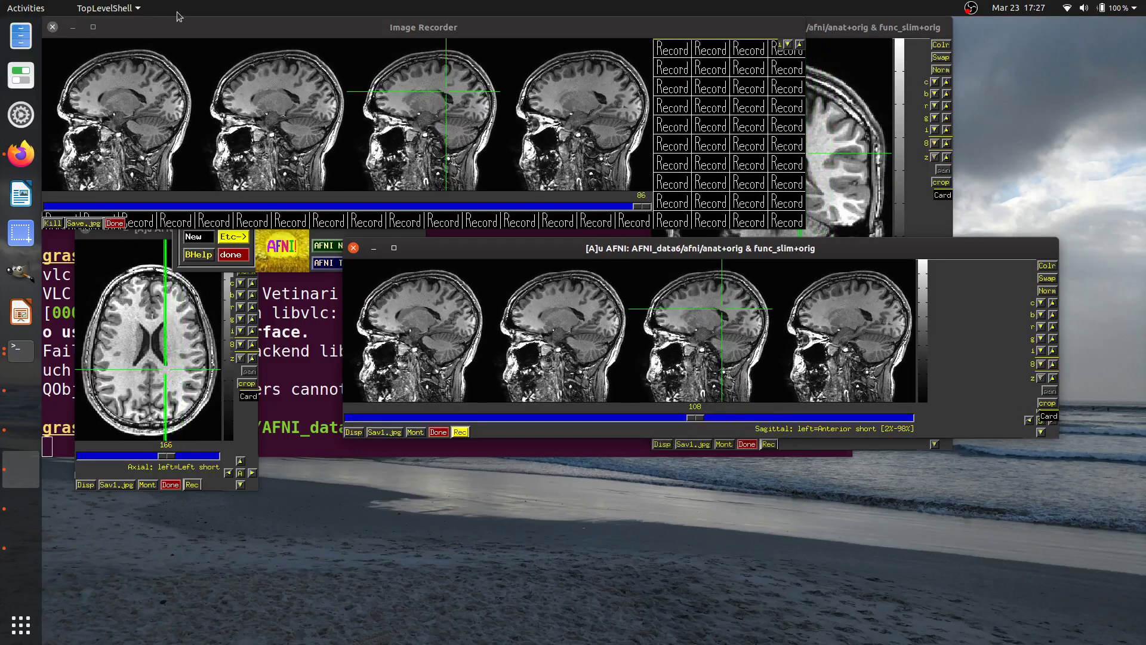
# Step: Move the Image Recorder window aside and set its save format to Sav:mpeg
pyautogui.moveTo(178, 27); pyautogui.dragTo(293, 28)
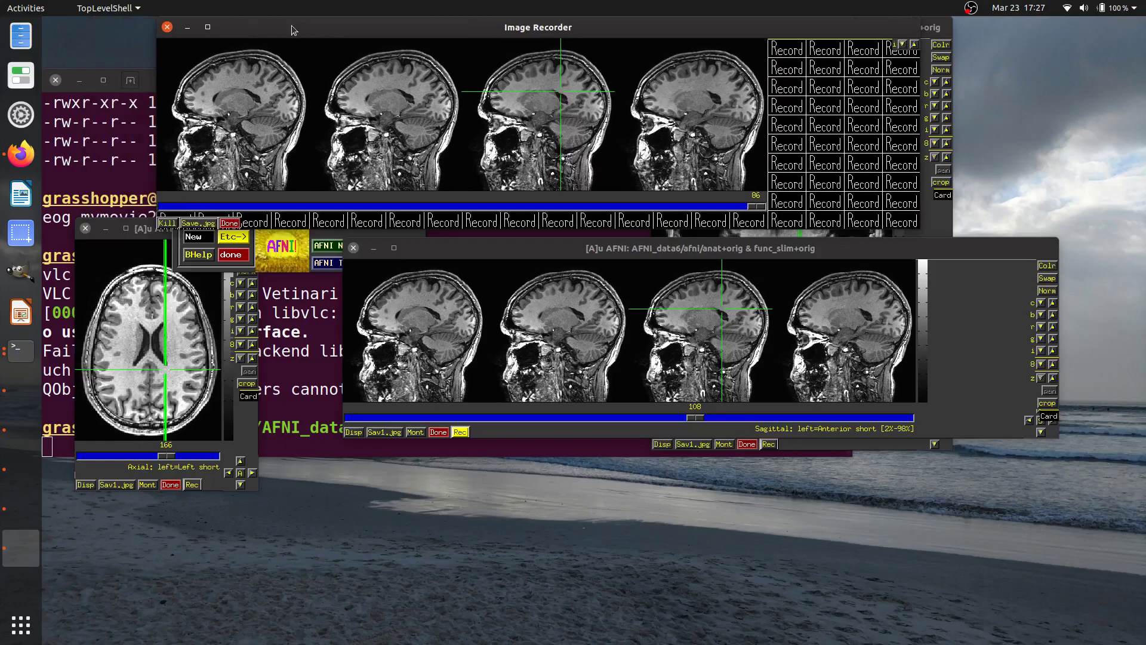
pyautogui.rightClick(199, 225)
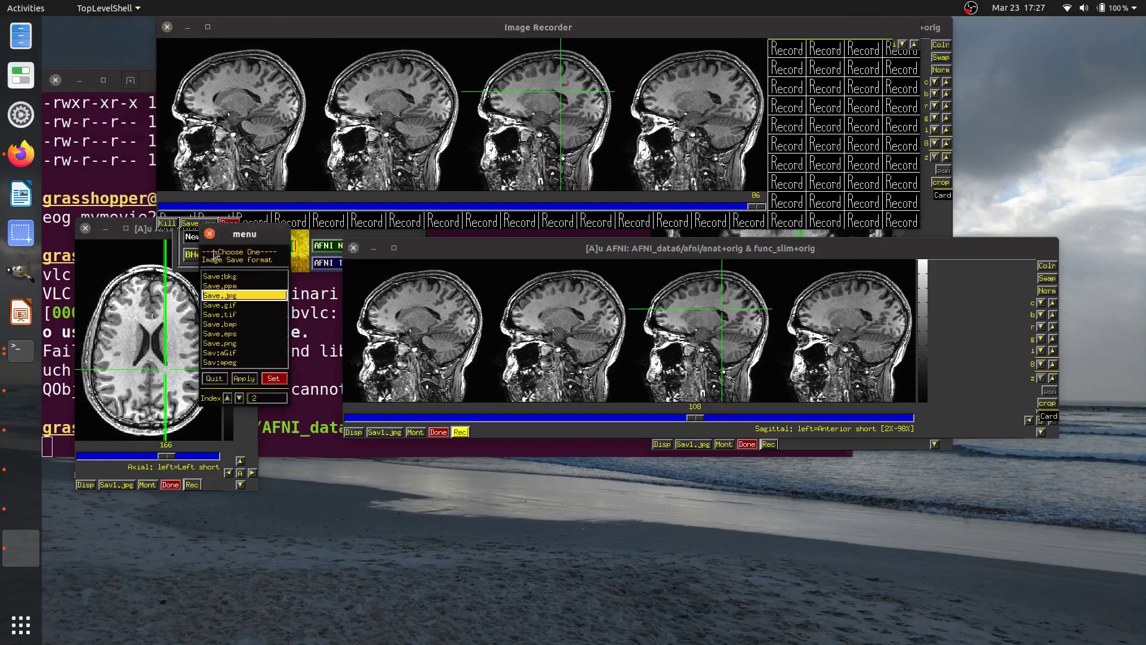
pyautogui.click(242, 364)
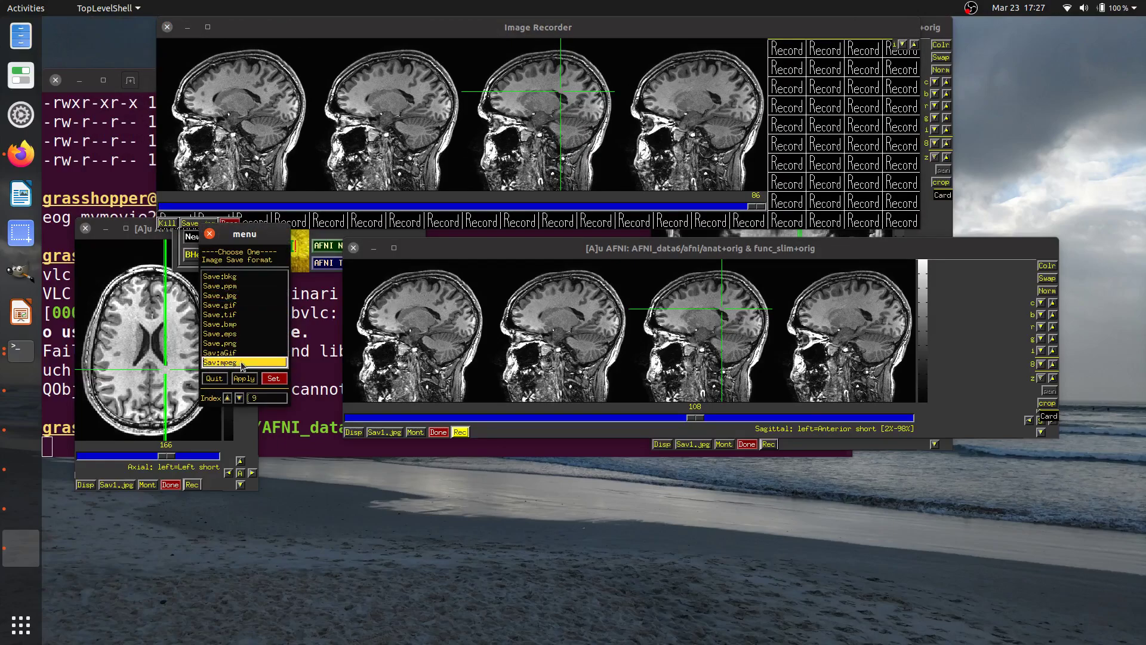
pyautogui.click(274, 379)
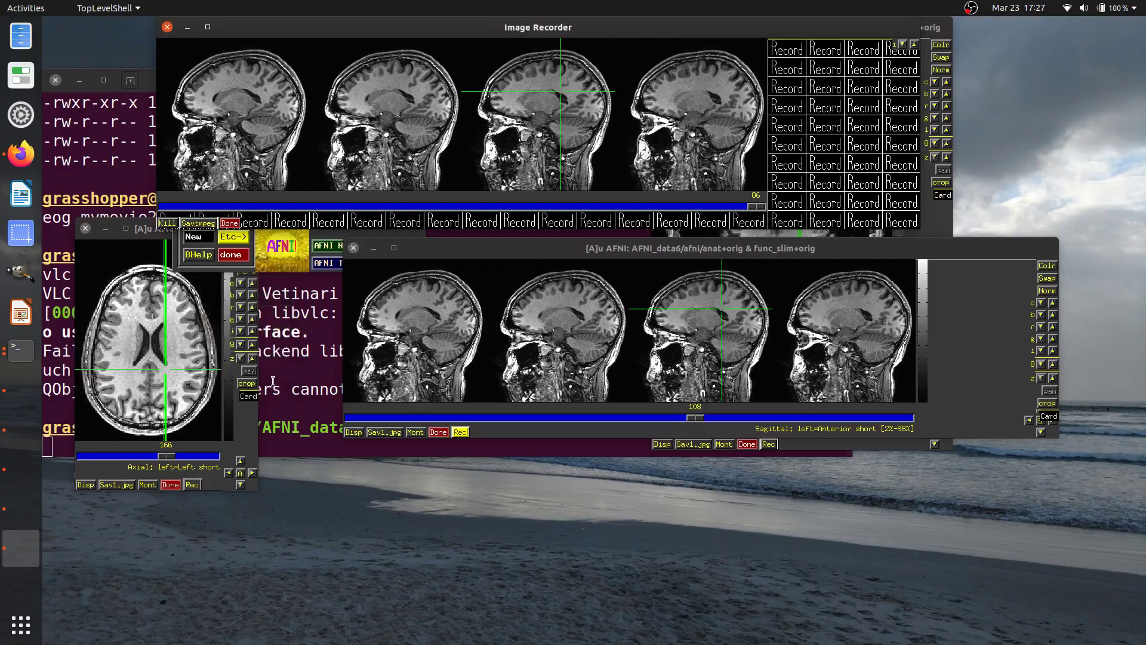
# Step: Save recorded frames 0 to 86 as an MPEG movie with prefix mymovie3, raising the blowup factor by one
pyautogui.click(206, 223)
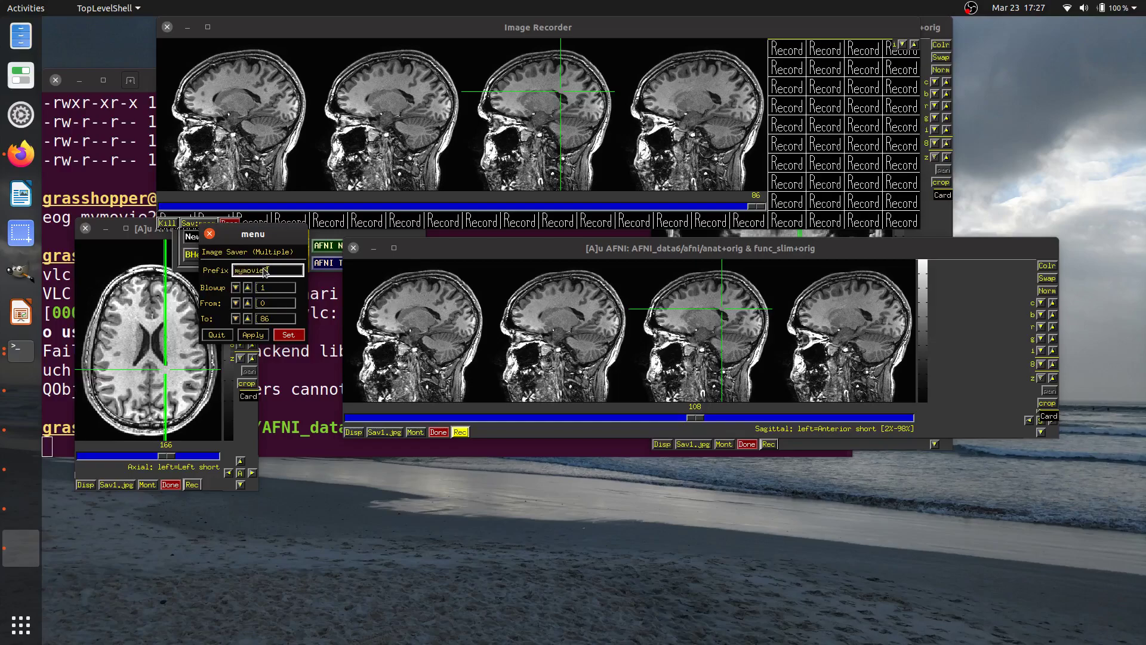
pyautogui.click(248, 288)
pyautogui.click(289, 335)
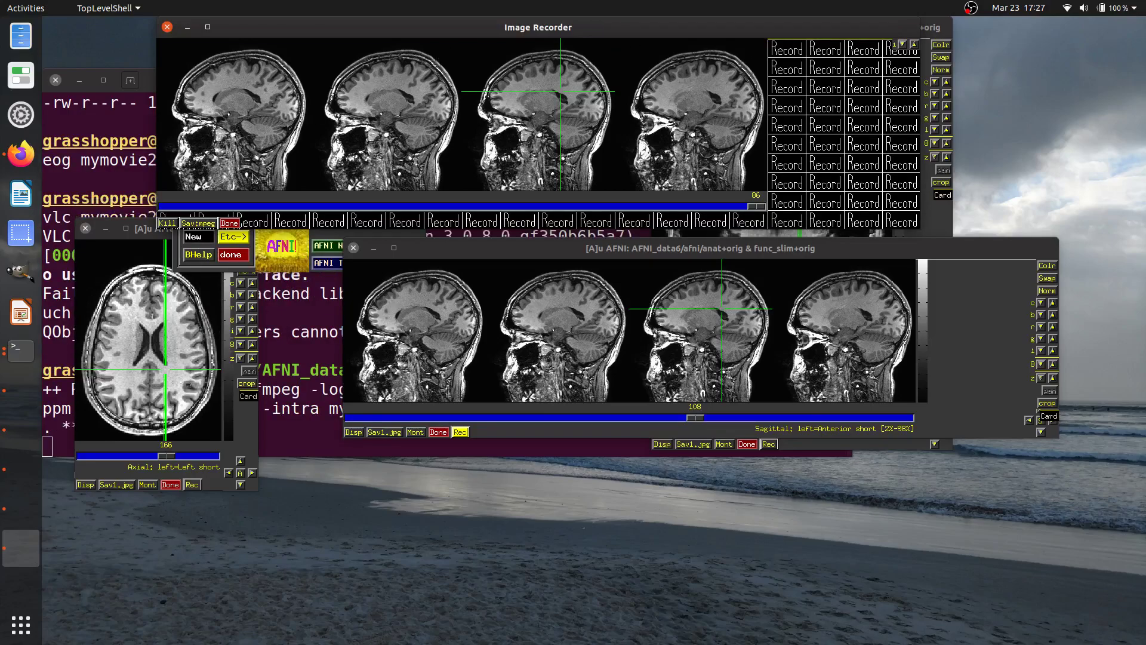
# Step: Bring the terminal forward and list the folder with ls -ltr to find mymovie3.mpg
pyautogui.click(293, 317)
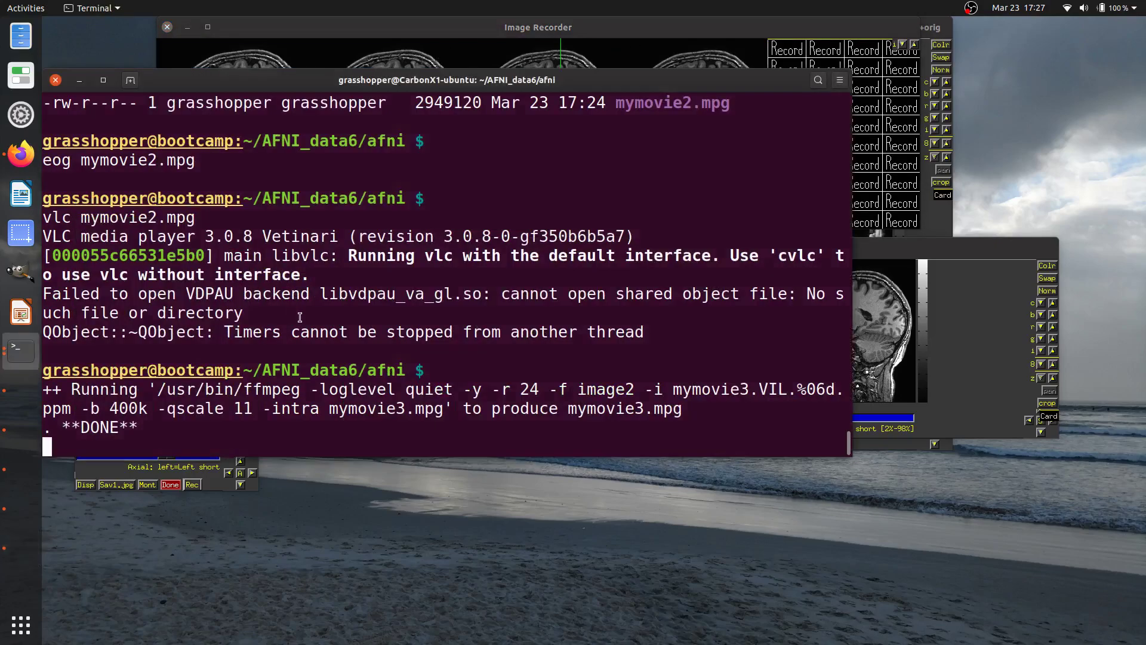
pyautogui.write('ls -ltr')
pyautogui.press('Return')
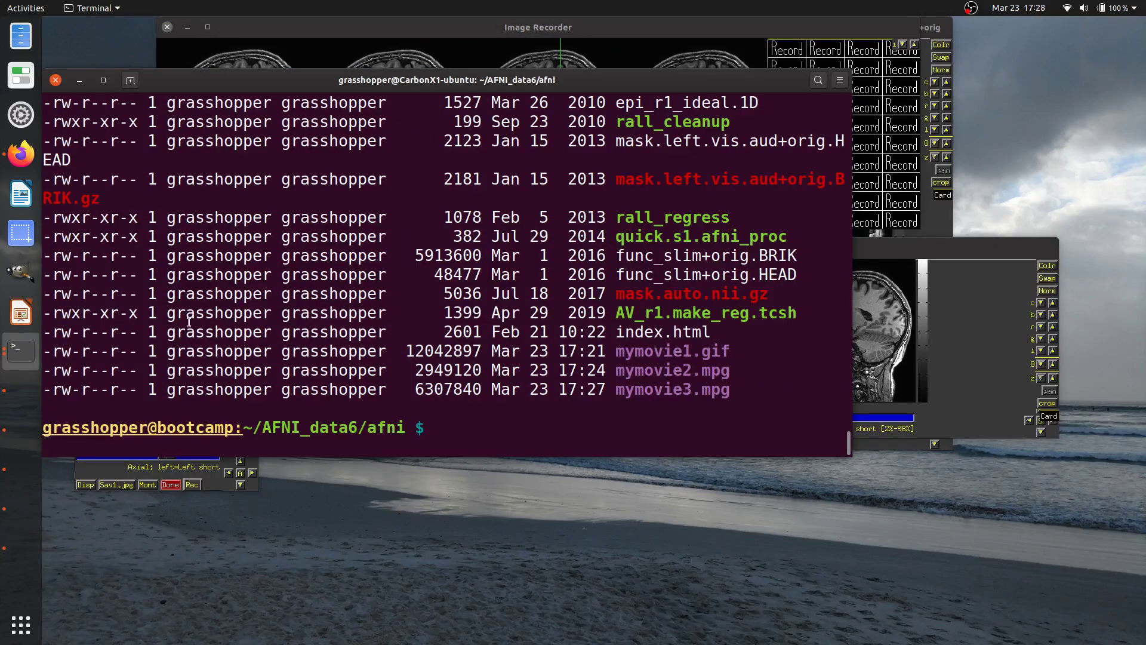
# Step: Play the montage movie with vlc mymovie3.mpg, move the player aside, and close it
pyautogui.doubleClick(666, 389)
pyautogui.hotkey('ctrl', 'c')
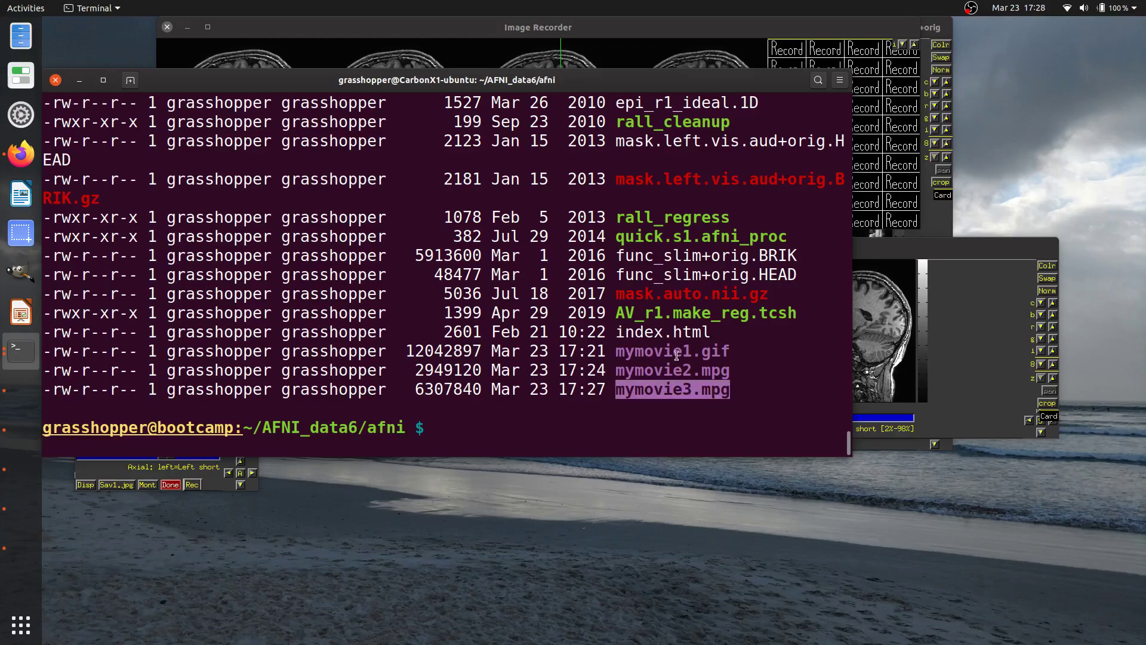
pyautogui.write('vlc')
pyautogui.middleClick(736, 296)
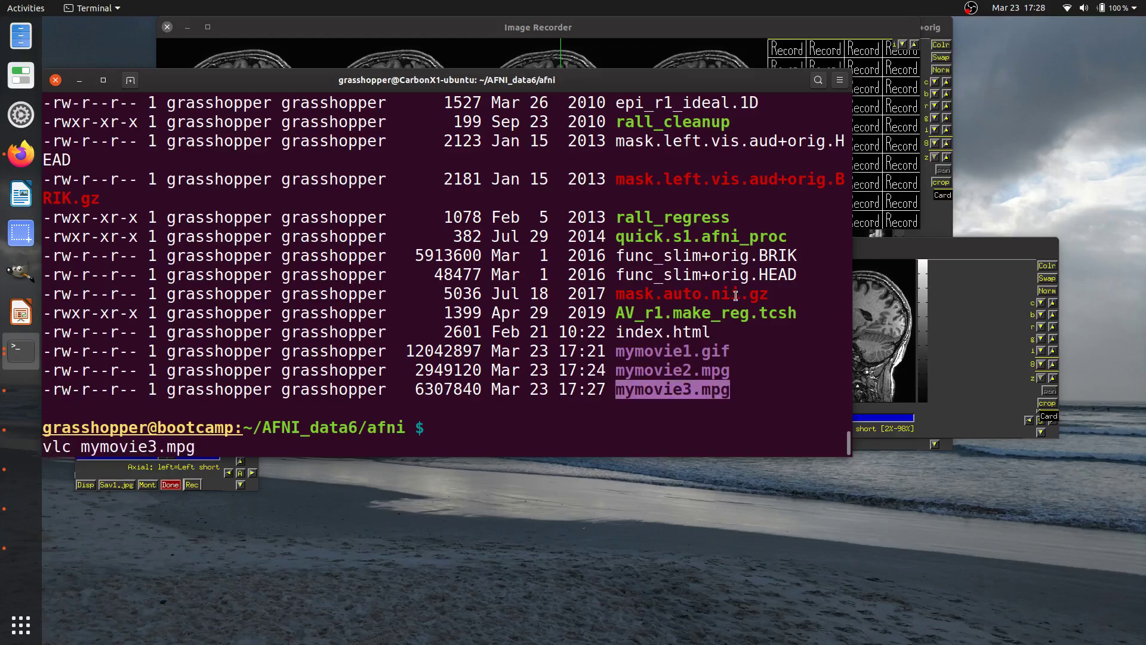
pyautogui.press('Return')
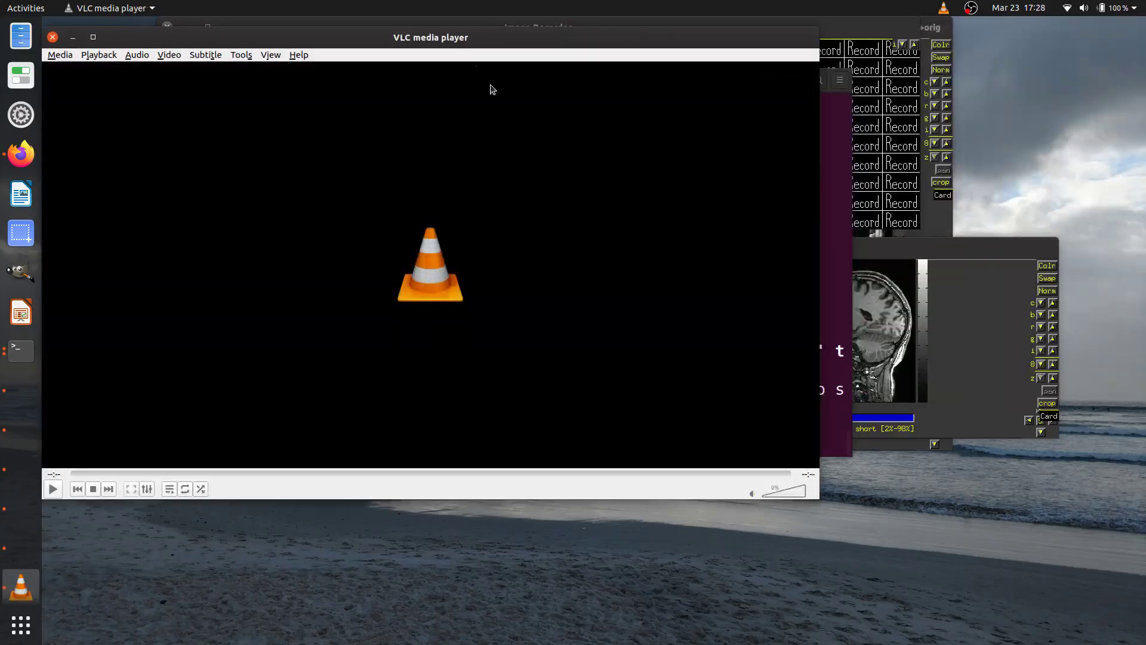
pyautogui.moveTo(465, 36); pyautogui.dragTo(625, 43)
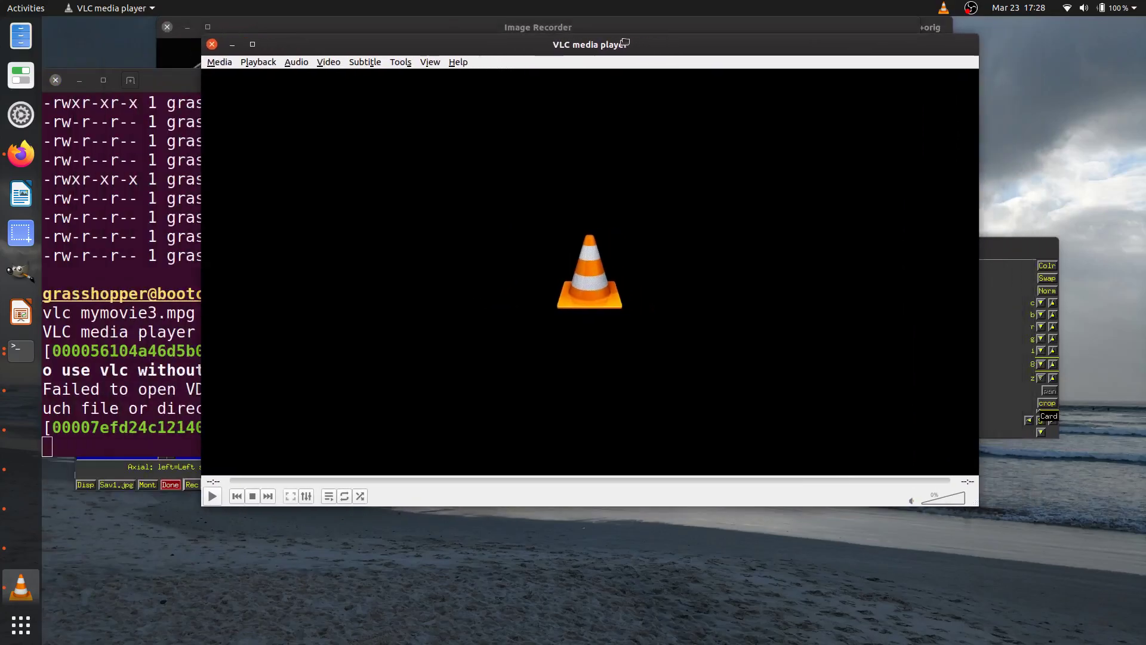
pyautogui.click(212, 45)
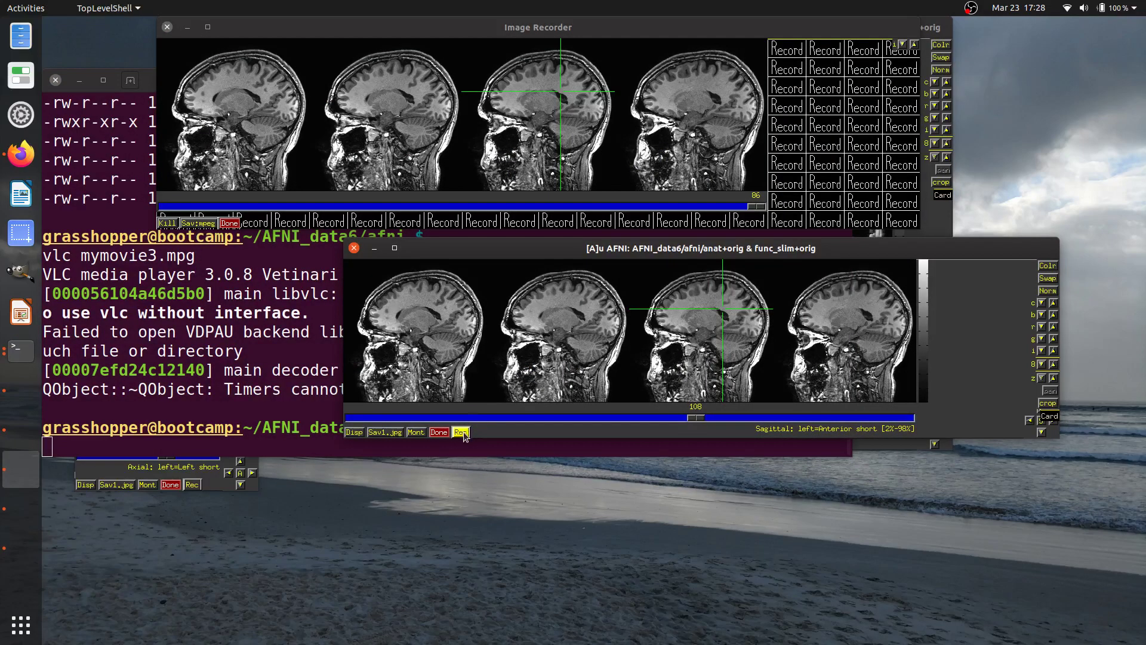
# Step: Turn recording off in the sagittal viewer and close the Image Recorder
pyautogui.click(464, 432)
pyautogui.click(483, 466)
pyautogui.click(167, 28)
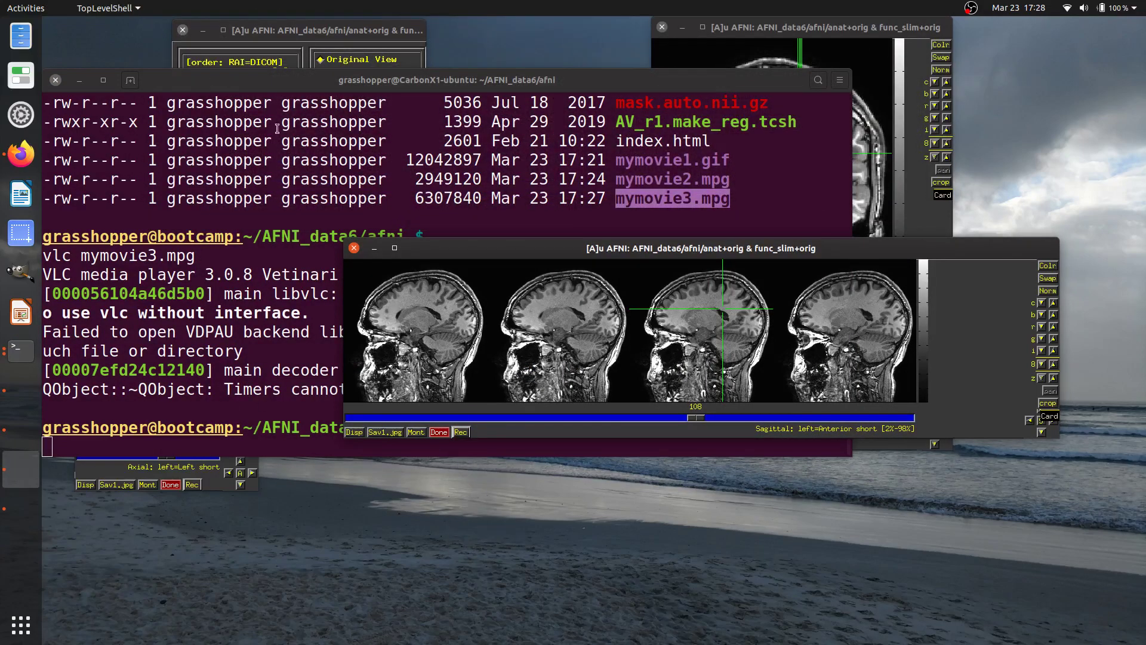
# Step: Bring the AFNI controller forward and rearrange the coronal, sagittal and axial viewers so all three can be seen
pyautogui.click(331, 28)
pyautogui.moveTo(776, 27); pyautogui.dragTo(959, 37)
pyautogui.moveTo(720, 250); pyautogui.dragTo(633, 302)
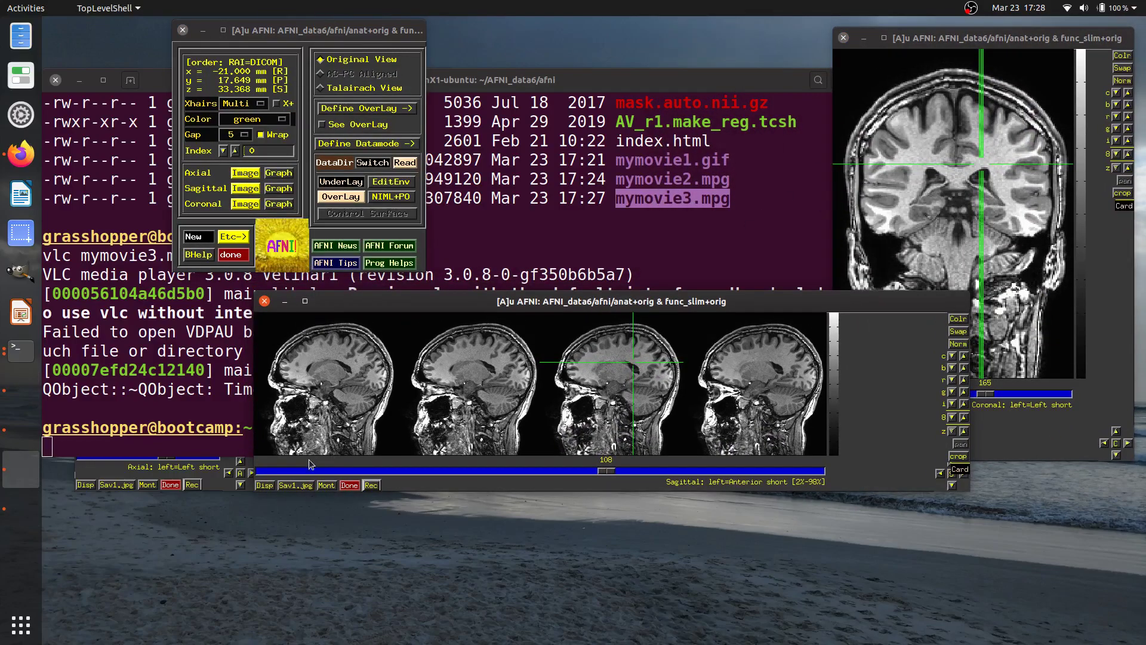
pyautogui.click(219, 488)
pyautogui.moveTo(202, 230); pyautogui.dragTo(665, 38)
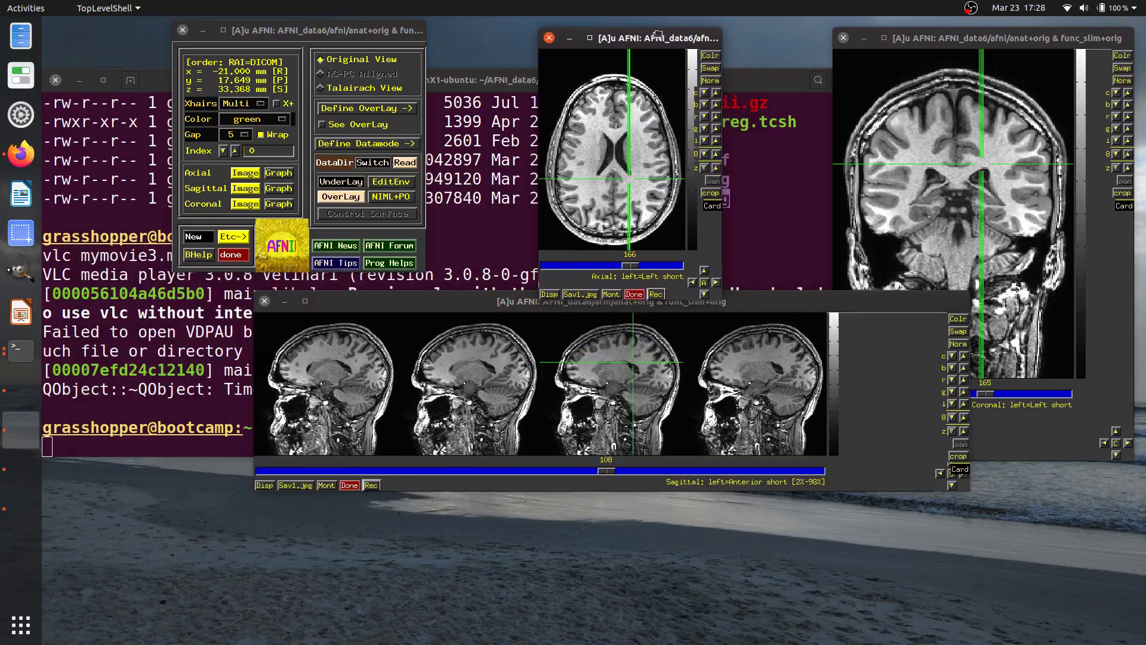
# Step: Reset the sagittal viewer's montage to 1x1 and apply it
pyautogui.click(325, 485)
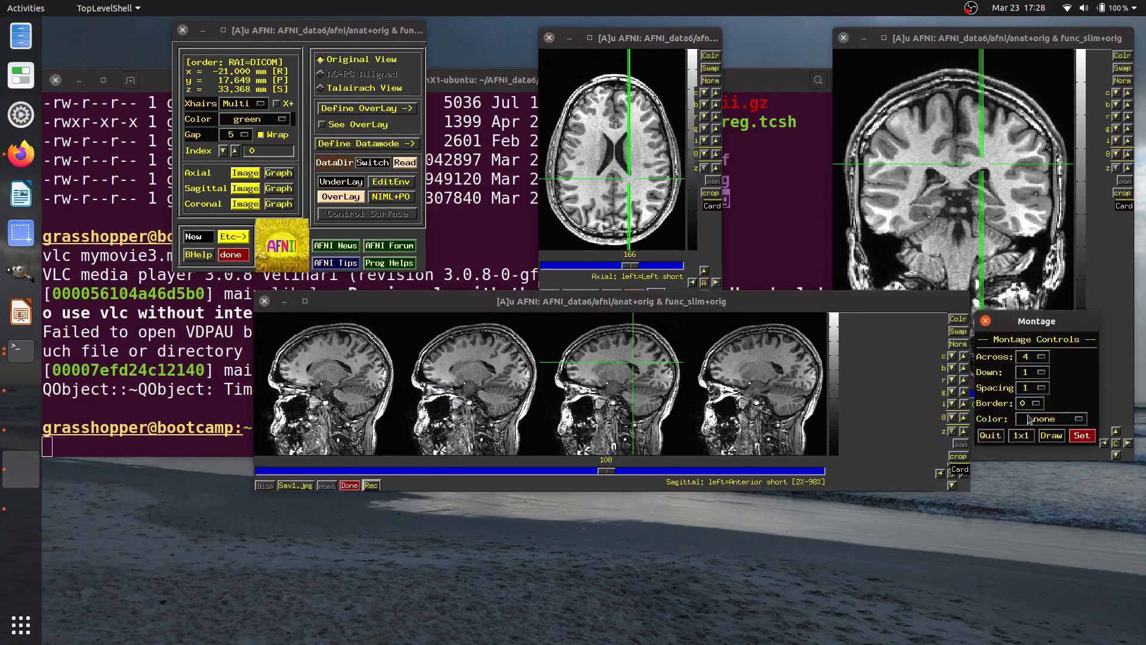
pyautogui.click(1021, 438)
pyautogui.click(1082, 435)
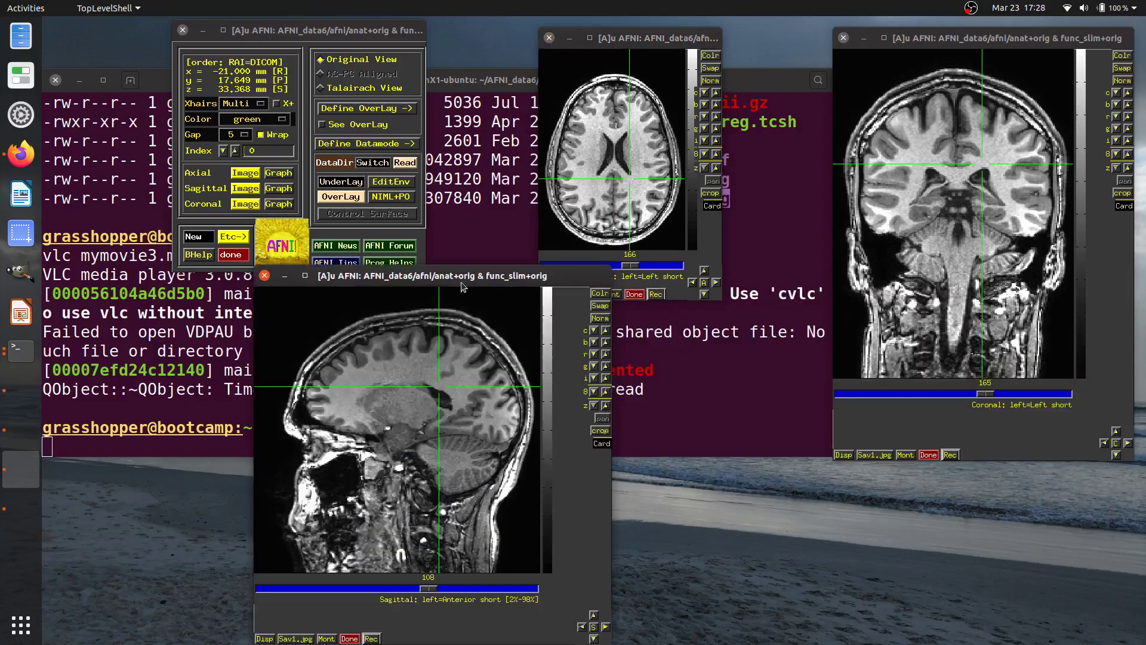
# Step: Spread the sagittal viewer, the AFNI controller and the axial viewer apart so they no longer crowd each other
pyautogui.moveTo(472, 266); pyautogui.dragTo(258, 213)
pyautogui.moveTo(343, 27); pyautogui.dragTo(447, 27)
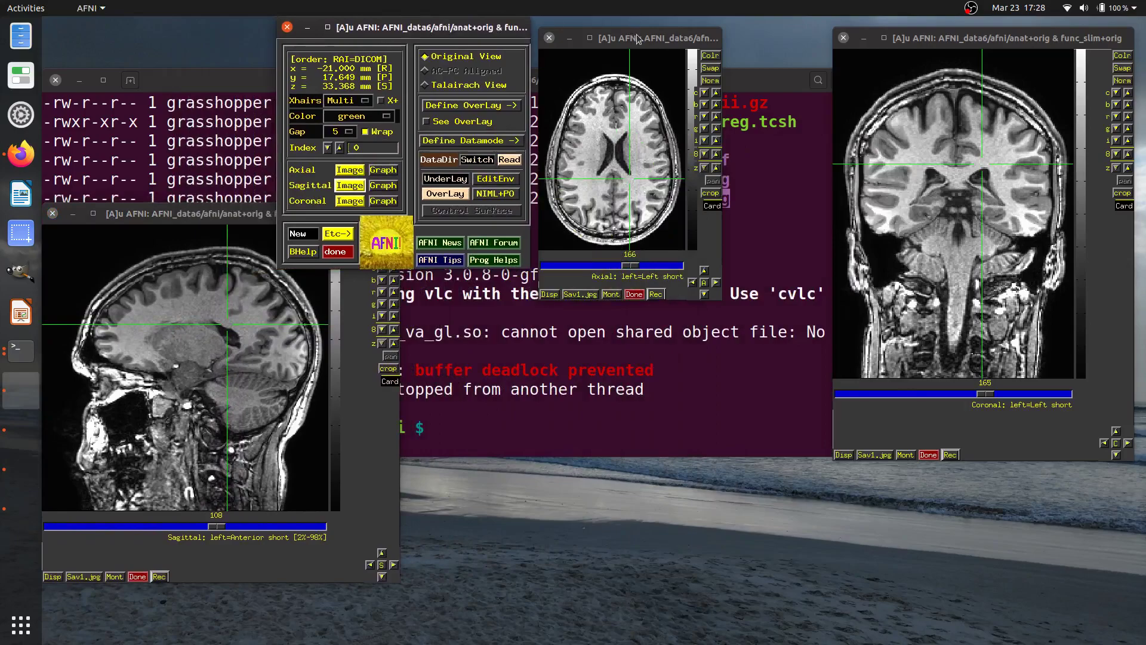
pyautogui.moveTo(638, 39); pyautogui.dragTo(722, 29)
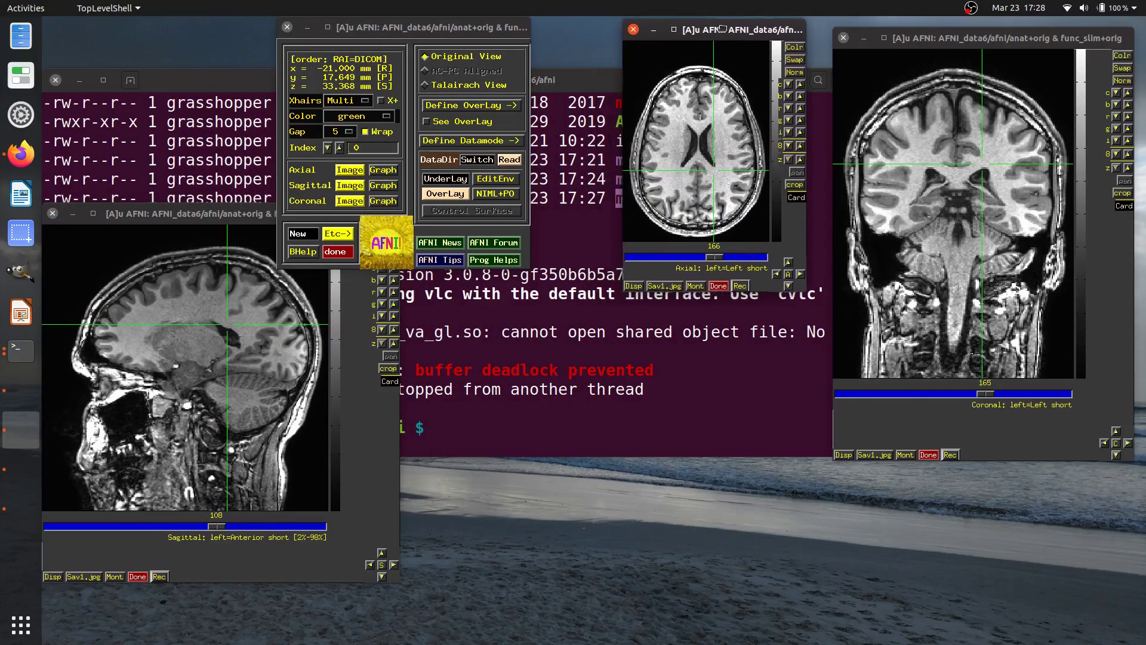
# Step: Set the underlay to epi_r1 and move the sagittal viewer below the axial one and the controller clear of both
pyautogui.click(450, 181)
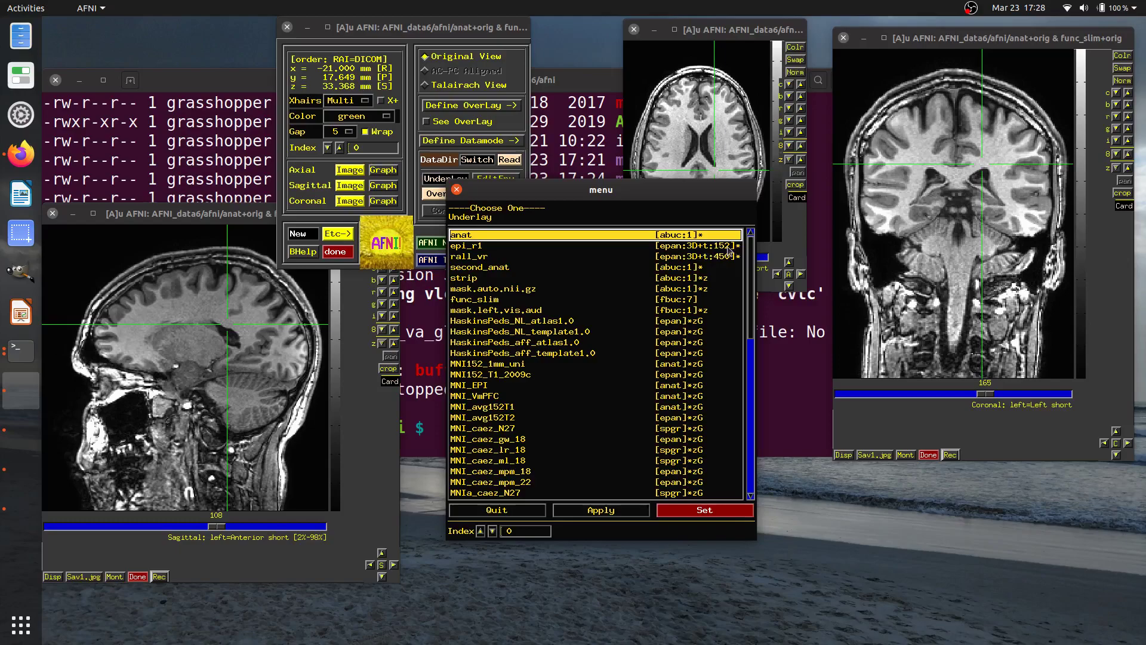
pyautogui.click(482, 248)
pyautogui.click(690, 510)
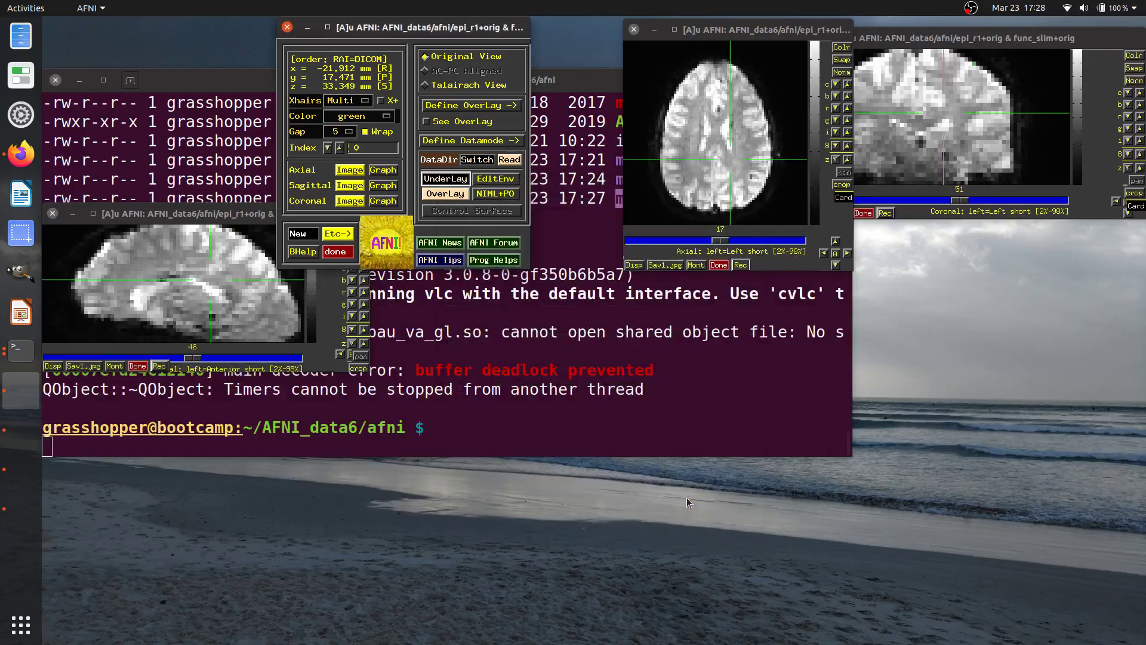
pyautogui.moveTo(222, 218); pyautogui.dragTo(751, 276)
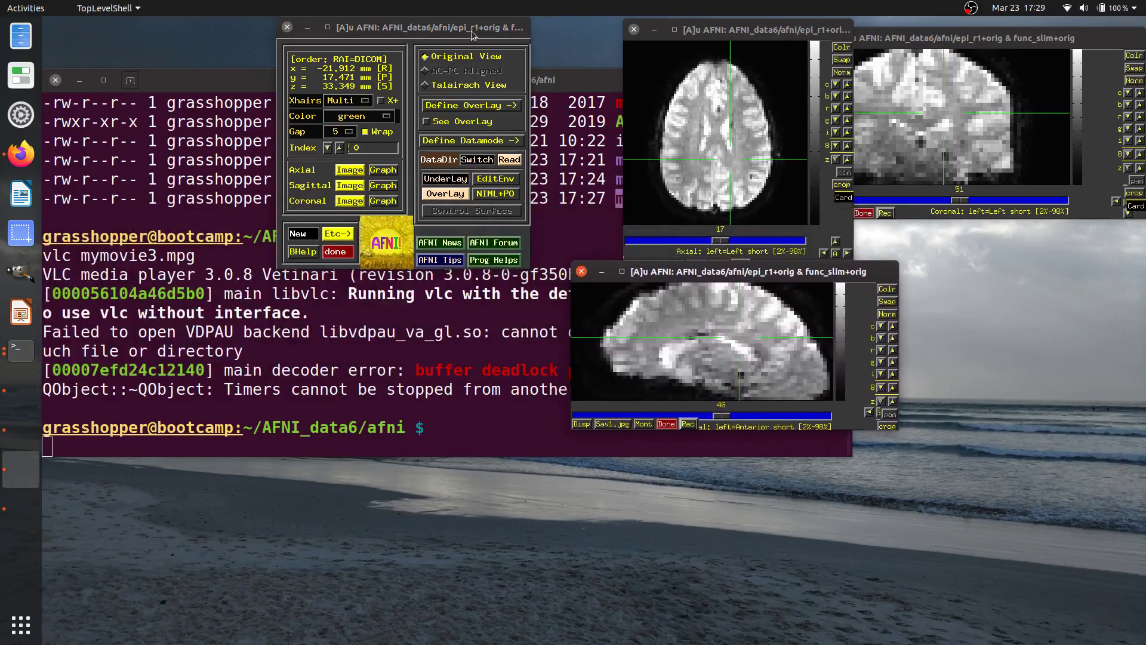
pyautogui.moveTo(465, 26); pyautogui.dragTo(243, 26)
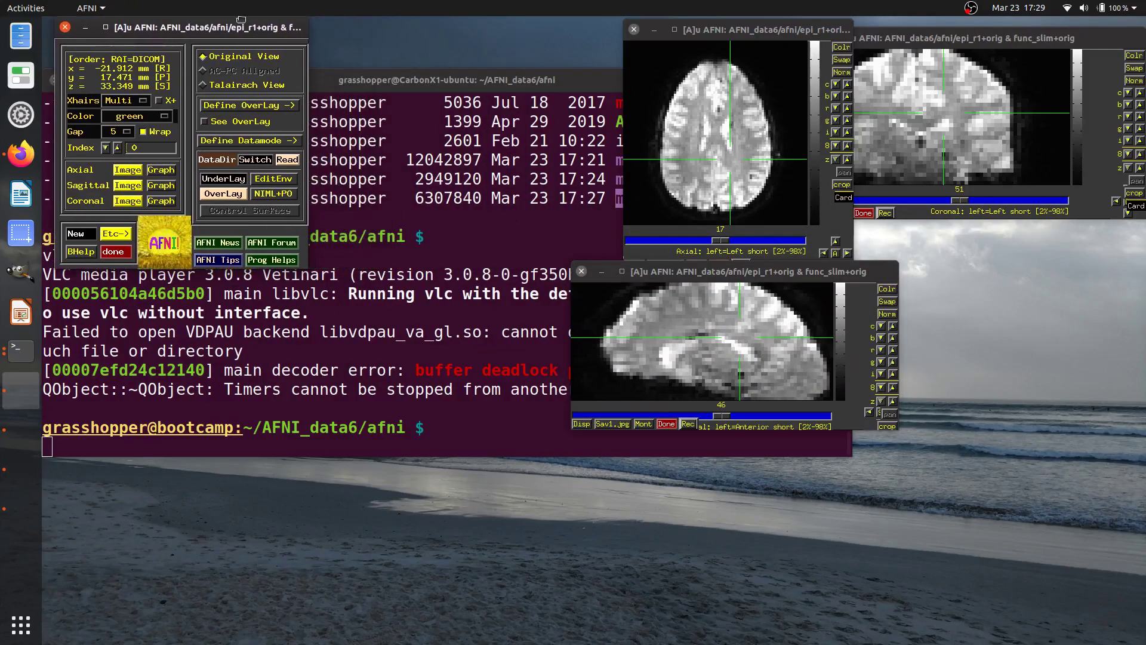
# Step: Open the axial time-series graph, place it below the controller, and inspect several voxels toward the back of the sagittal slice
pyautogui.click(167, 171)
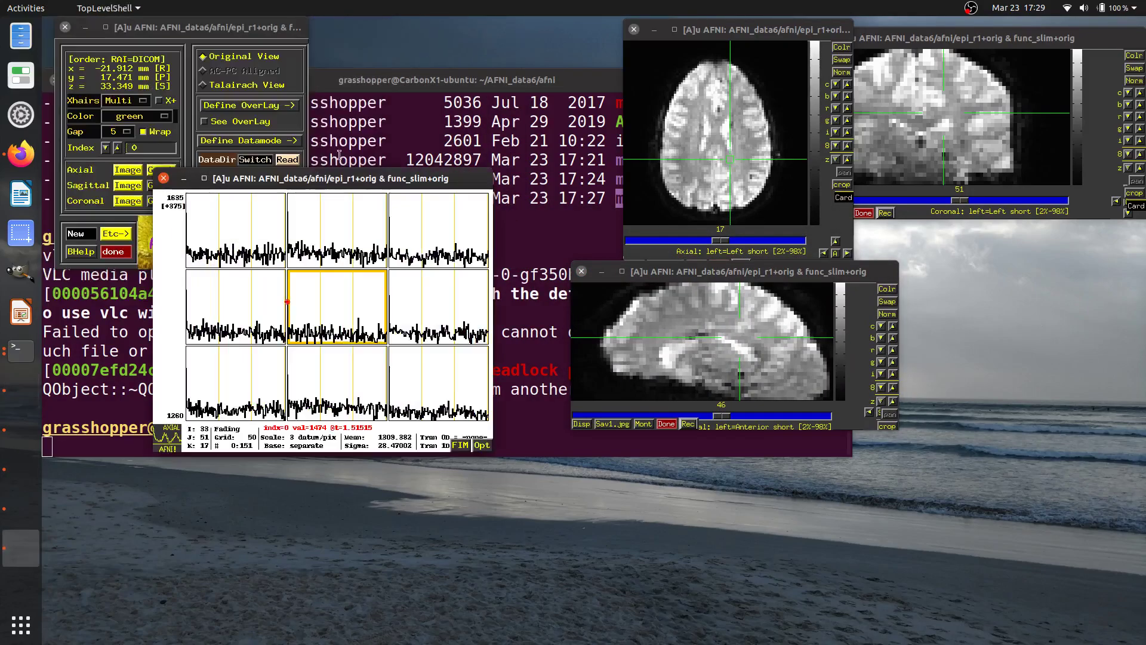
pyautogui.moveTo(461, 172); pyautogui.dragTo(513, 299)
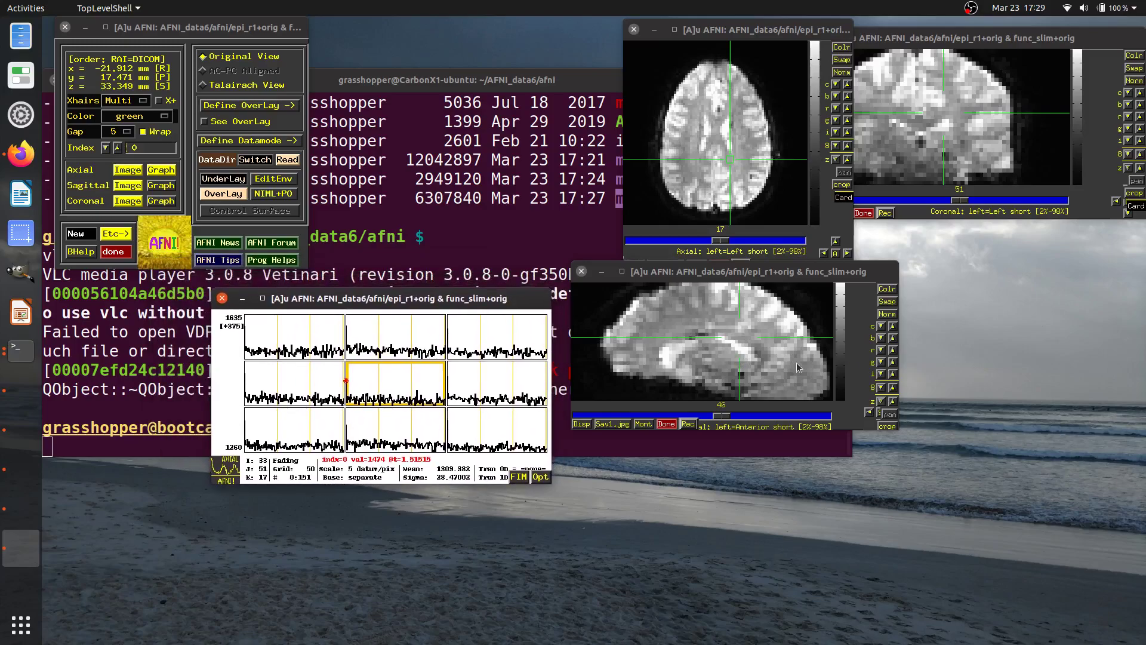
pyautogui.click(811, 368)
pyautogui.click(789, 366)
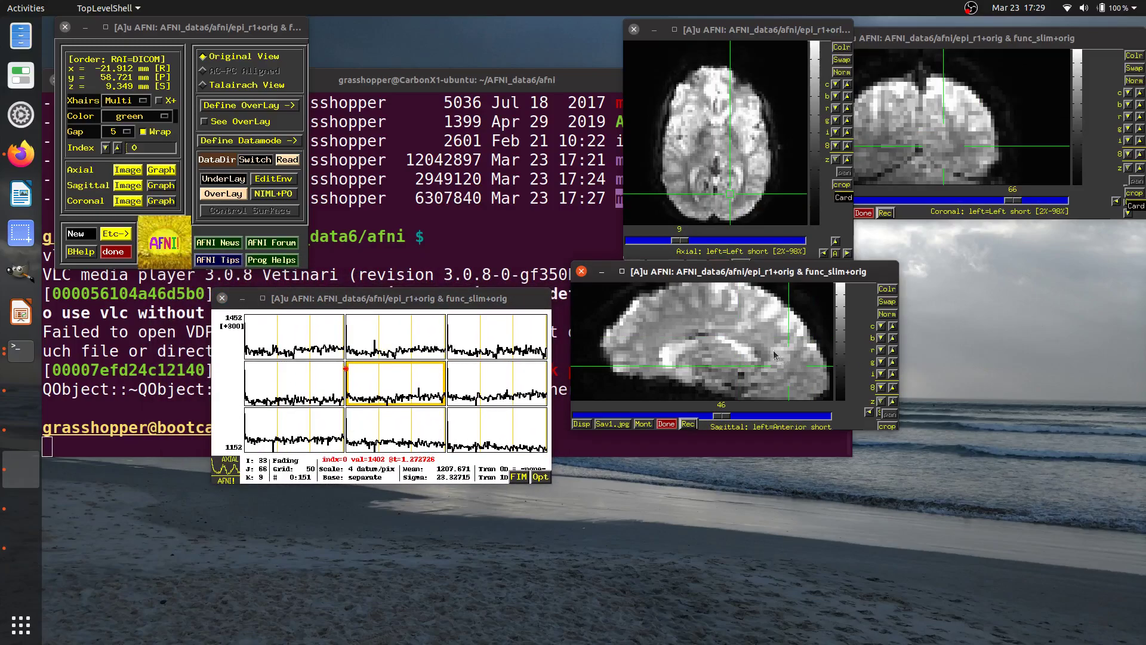
pyautogui.click(782, 330)
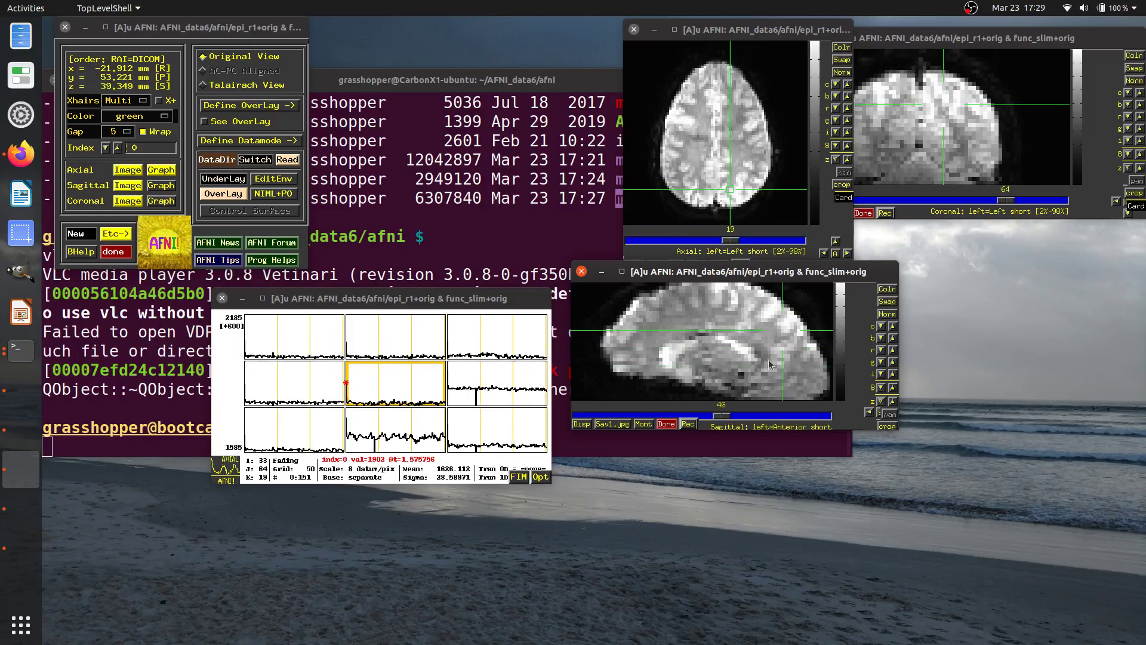
# Step: Center the graph on the neighboring voxel with the sharp dip, select time index 39, and step back and forth across the dip
pyautogui.click(473, 394)
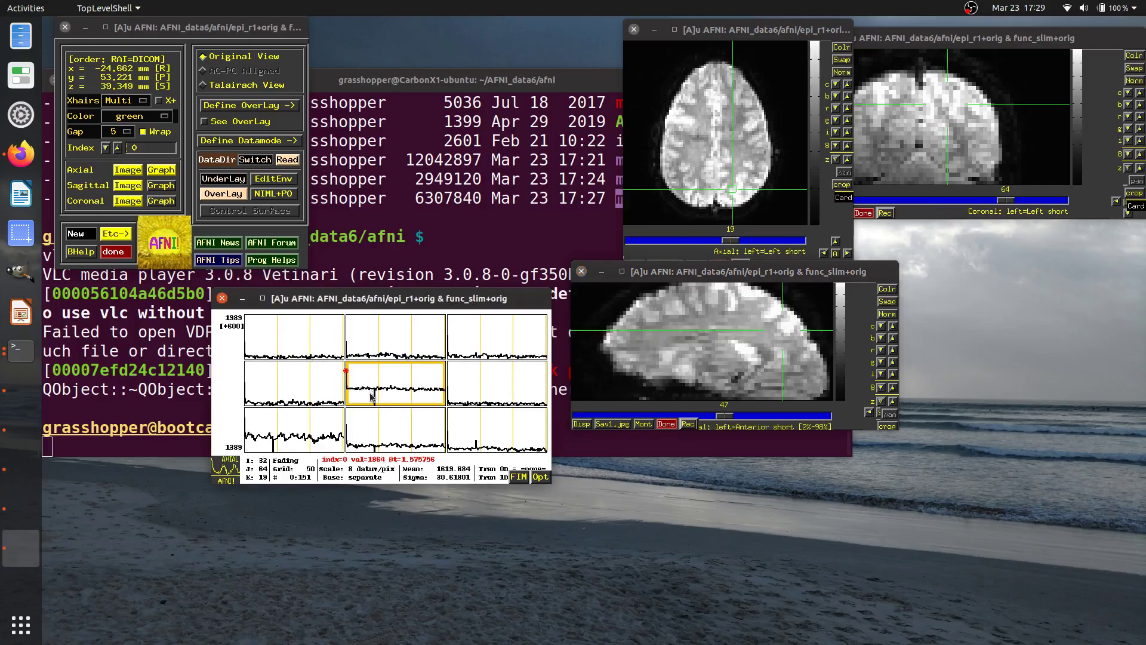
pyautogui.click(372, 394)
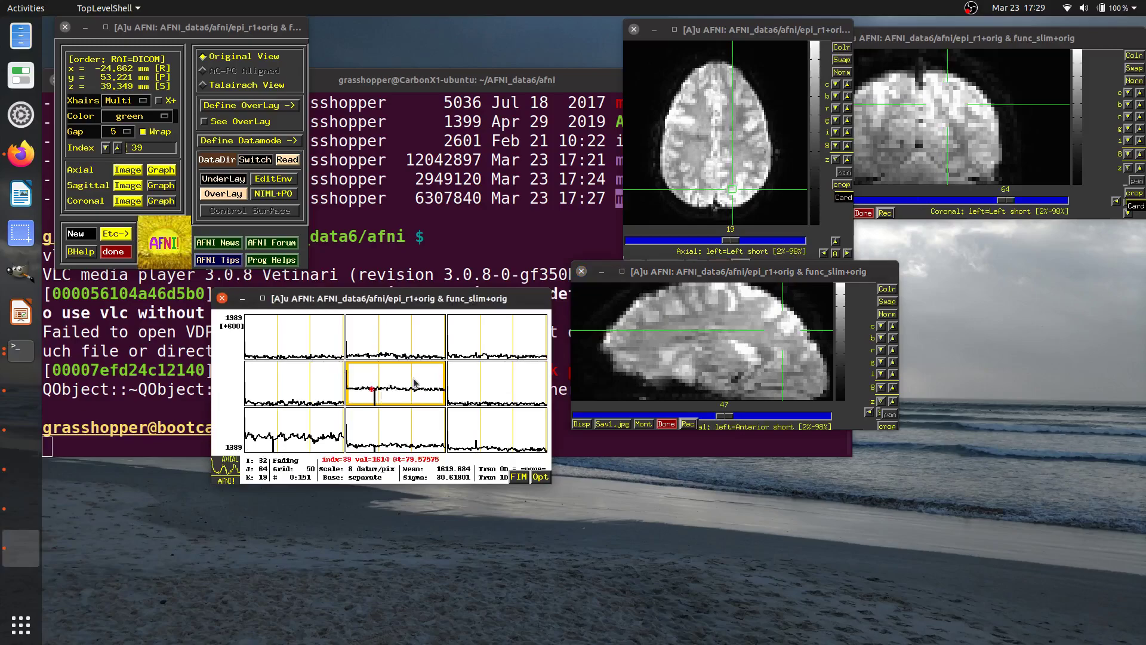
pyautogui.press('Right')
pyautogui.press('Right')
pyautogui.press('Right')
pyautogui.press('Right')
pyautogui.press('Right')
pyautogui.press('Right')
pyautogui.press('Left')
pyautogui.press('Left')
pyautogui.press('Left')
pyautogui.press('Right')
pyautogui.press('Right')
pyautogui.press('Right')
pyautogui.press('Right')
pyautogui.press('Right')
pyautogui.press('Right')
pyautogui.press('Right')
pyautogui.press('Left')
pyautogui.press('Left')
pyautogui.press('Left')
pyautogui.press('Right')
pyautogui.press('Right')
pyautogui.press('Left')
pyautogui.press('Left')
pyautogui.press('Left')
pyautogui.press('Left')
pyautogui.press('Left')
pyautogui.press('Left')
pyautogui.press('Left')
pyautogui.press('Left')
pyautogui.press('Left')
pyautogui.press('Left')
pyautogui.press('Left')
pyautogui.press('Left')
pyautogui.press('Right')
pyautogui.press('Right')
pyautogui.press('Right')
pyautogui.press('Right')
pyautogui.press('Right')
pyautogui.press('Right')
pyautogui.press('Right')
pyautogui.press('Right')
pyautogui.press('Right')
pyautogui.press('Right')
pyautogui.press('Right')
pyautogui.press('Right')
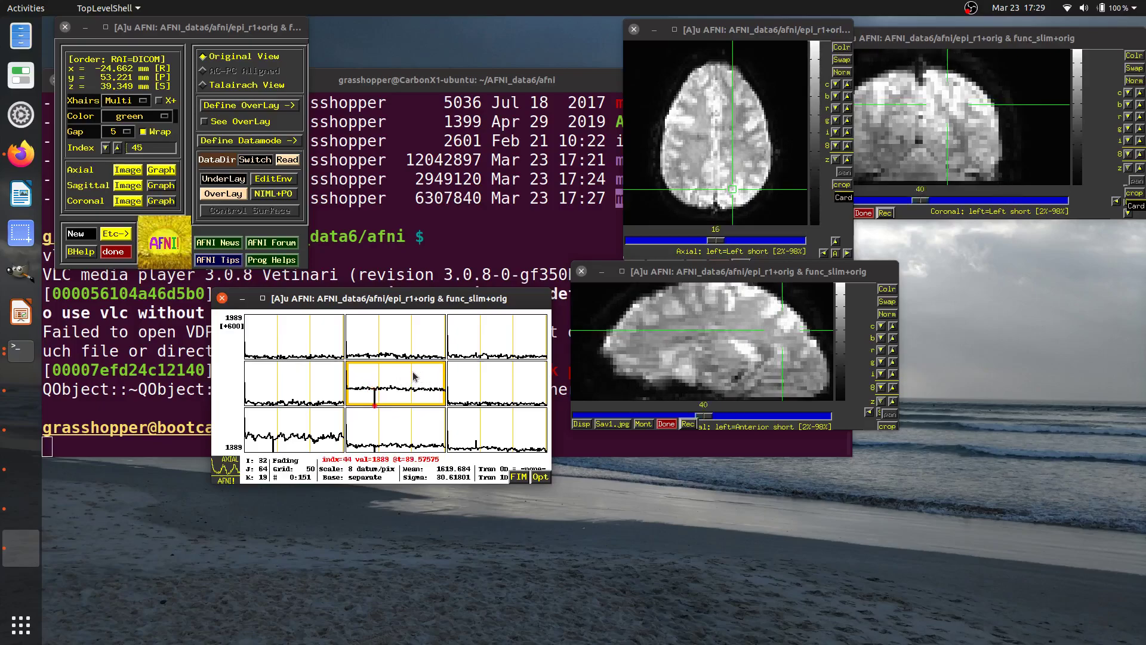
# Step: Step the time index forward to 60 and back past the dip to 36 while watching the slices
pyautogui.press('Right')
pyautogui.press('Right')
pyautogui.press('Right')
pyautogui.press('Right')
pyautogui.press('Right')
pyautogui.press('Right')
pyautogui.press('Right')
pyautogui.press('Right')
pyautogui.press('Right')
pyautogui.press('Right')
pyautogui.press('Right')
pyautogui.press('Right')
pyautogui.press('Right')
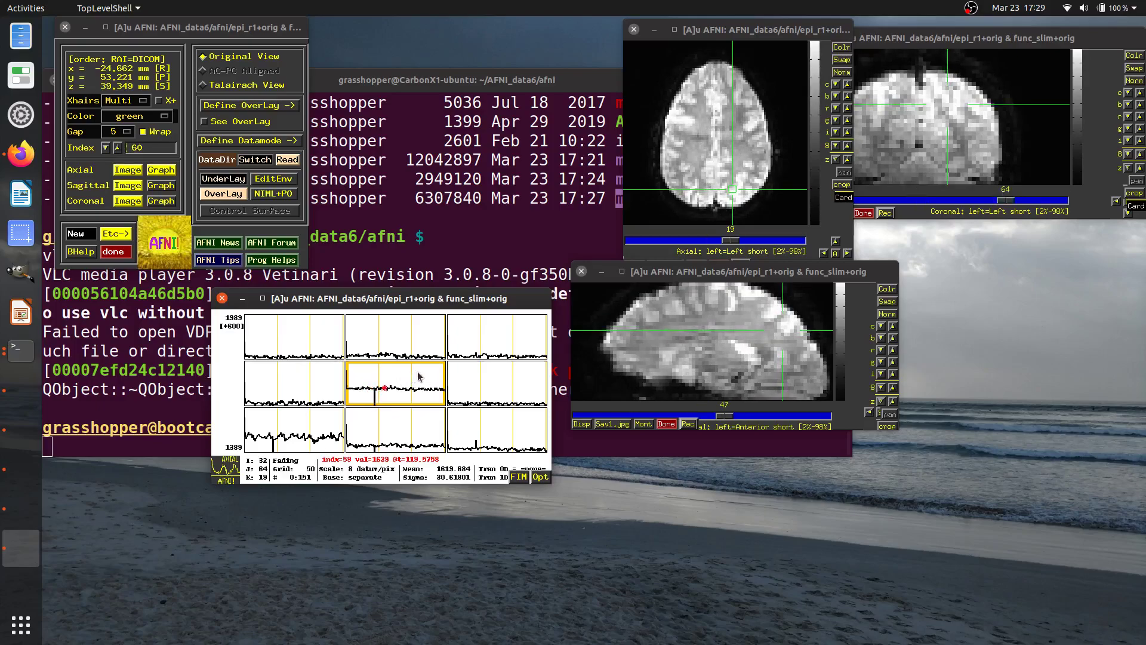
pyautogui.press('Left')
pyautogui.press('Left')
pyautogui.press('Left')
pyautogui.press('Left')
pyautogui.press('Left')
pyautogui.press('Left')
pyautogui.press('Left')
pyautogui.press('Left')
pyautogui.press('Left')
pyautogui.press('Left')
pyautogui.press('Left')
pyautogui.press('Left')
pyautogui.press('Left')
pyautogui.press('Left')
pyautogui.press('Left')
pyautogui.press('Left')
pyautogui.press('Left')
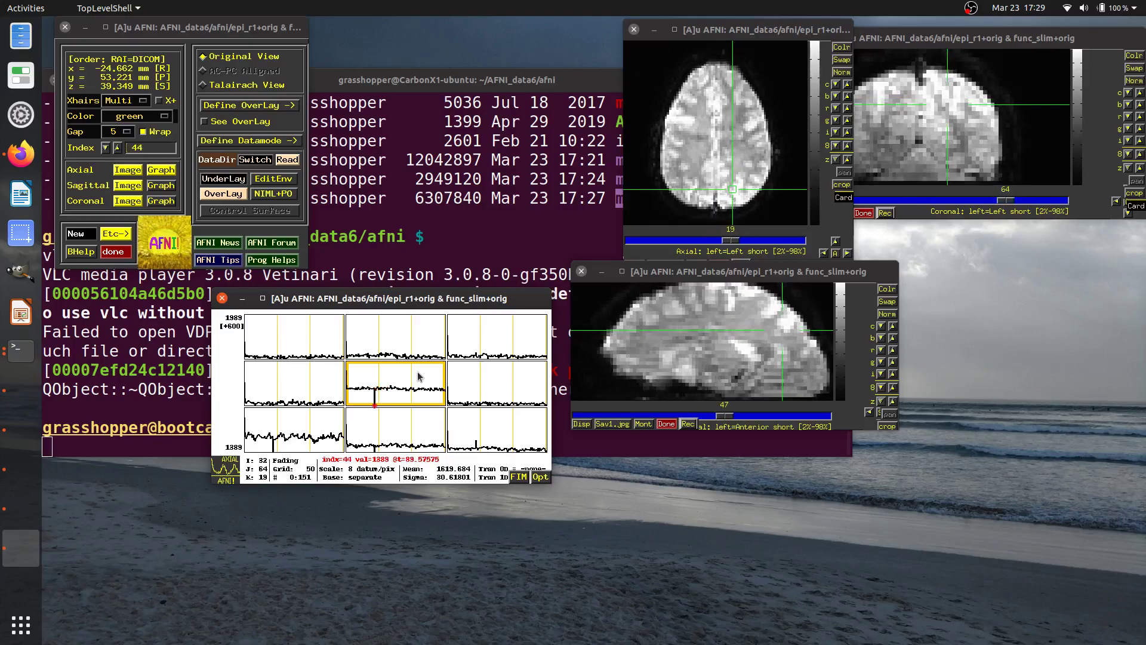
pyautogui.press('Left')
pyautogui.press('Left')
pyautogui.press('Left')
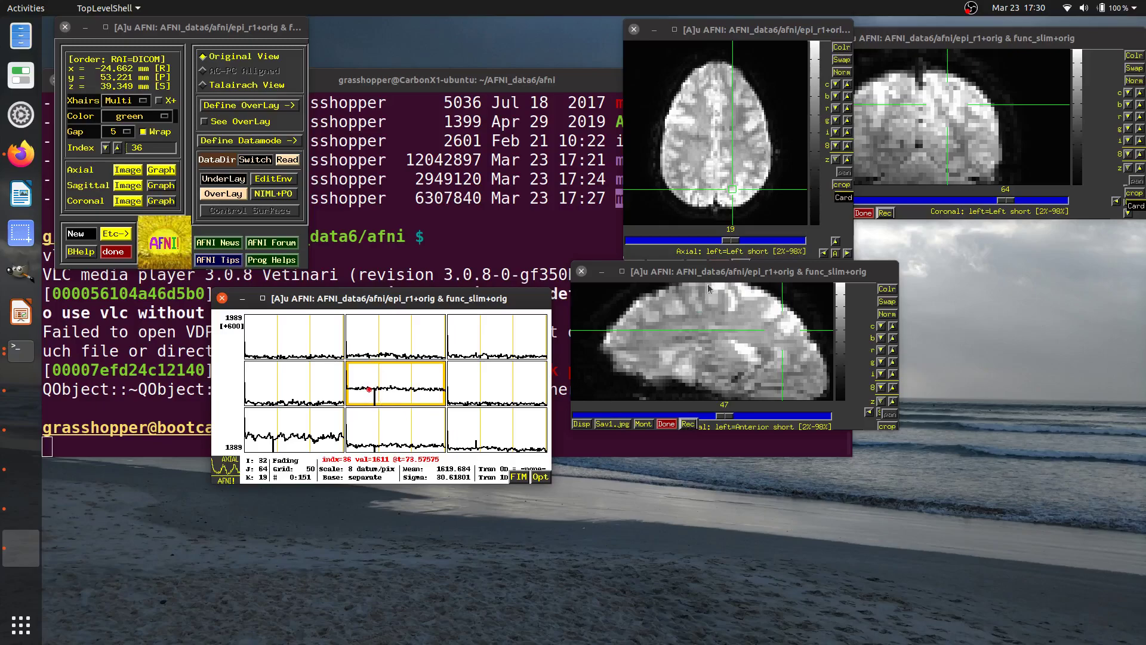
# Step: Move and enlarge the sagittal viewer and set its recording to Stay On
pyautogui.moveTo(691, 277); pyautogui.dragTo(703, 182)
pyautogui.moveTo(876, 308); pyautogui.dragTo(1018, 371)
pyautogui.click(672, 364)
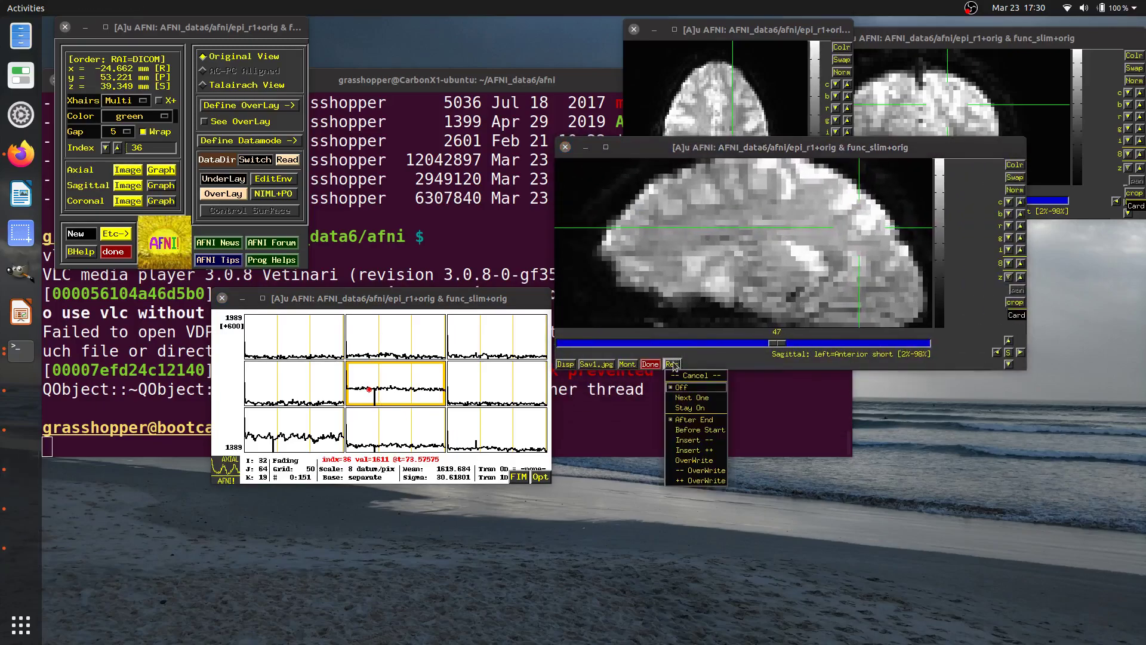
pyautogui.click(696, 408)
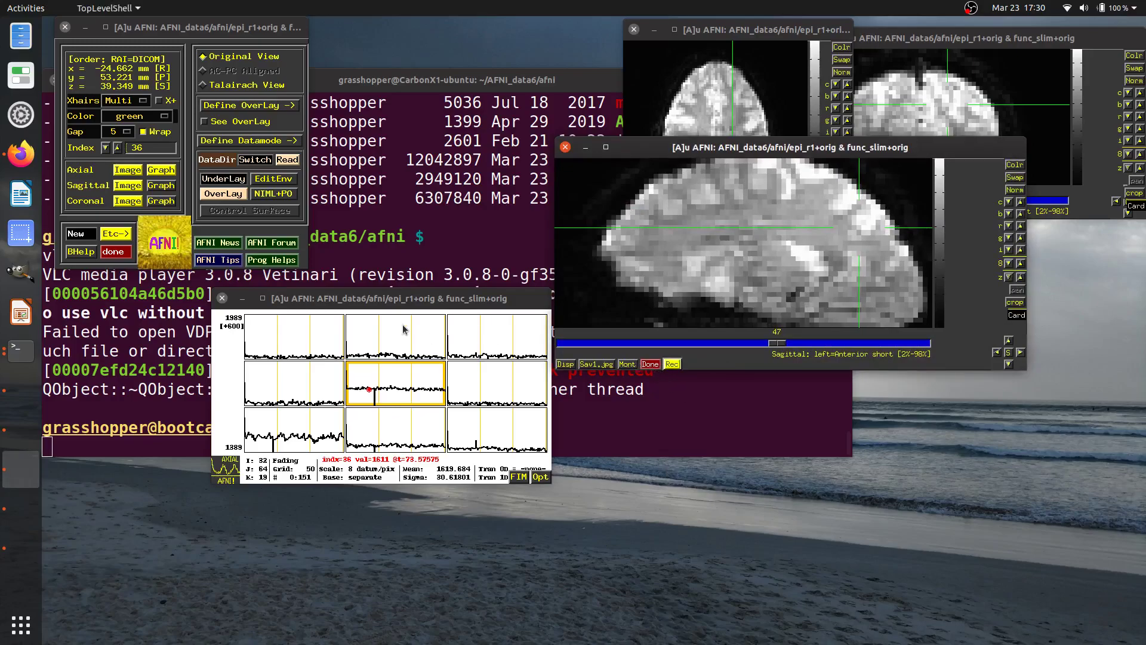
# Step: Move the graph window away from the sagittal viewer and play through the time points automatically to record the sagittal frames
pyautogui.moveTo(401, 302); pyautogui.dragTo(341, 266)
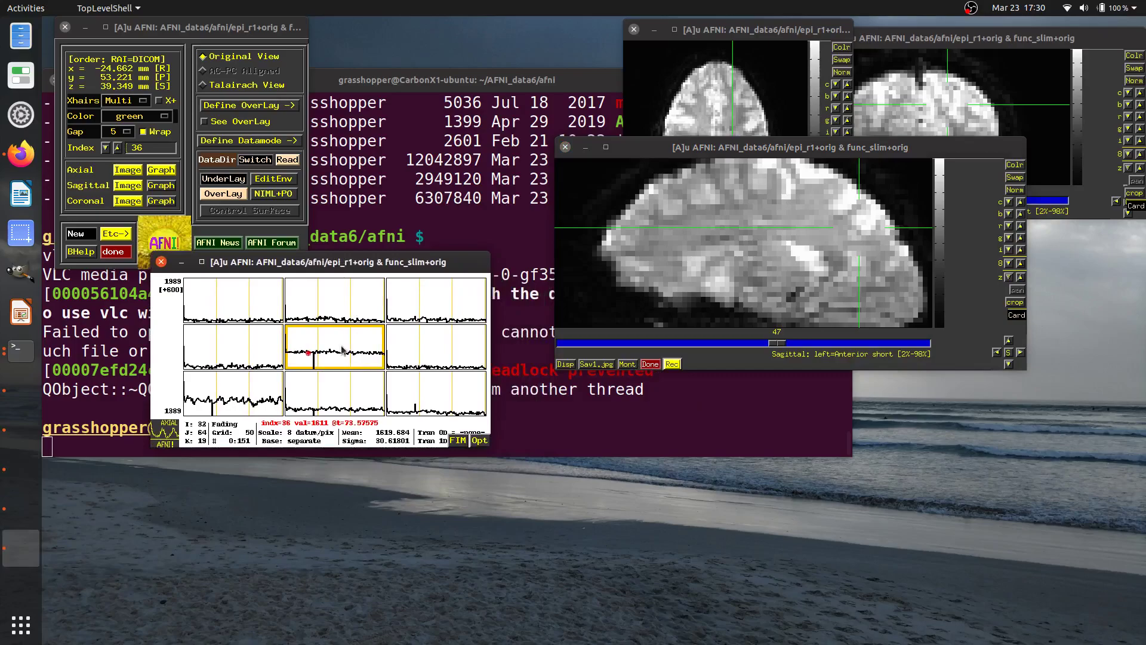
pyautogui.press('v')
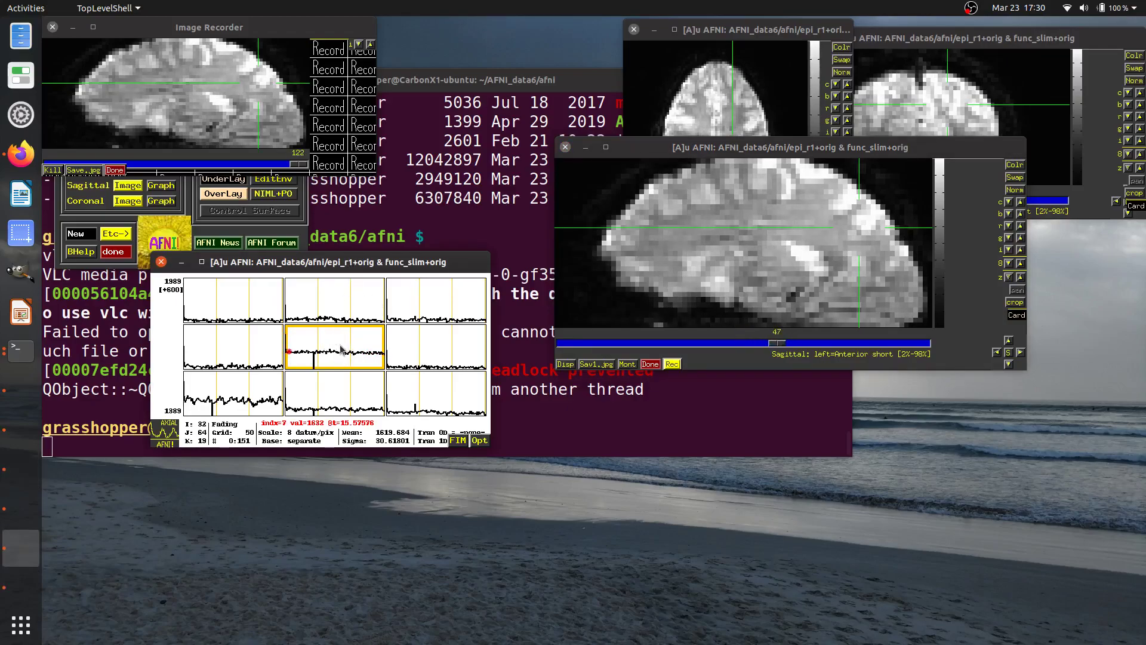
# Step: Set the Image Recorder's save format to MPEG and save frames 0 to 127 with the prefix mymovie4
pyautogui.rightClick(88, 171)
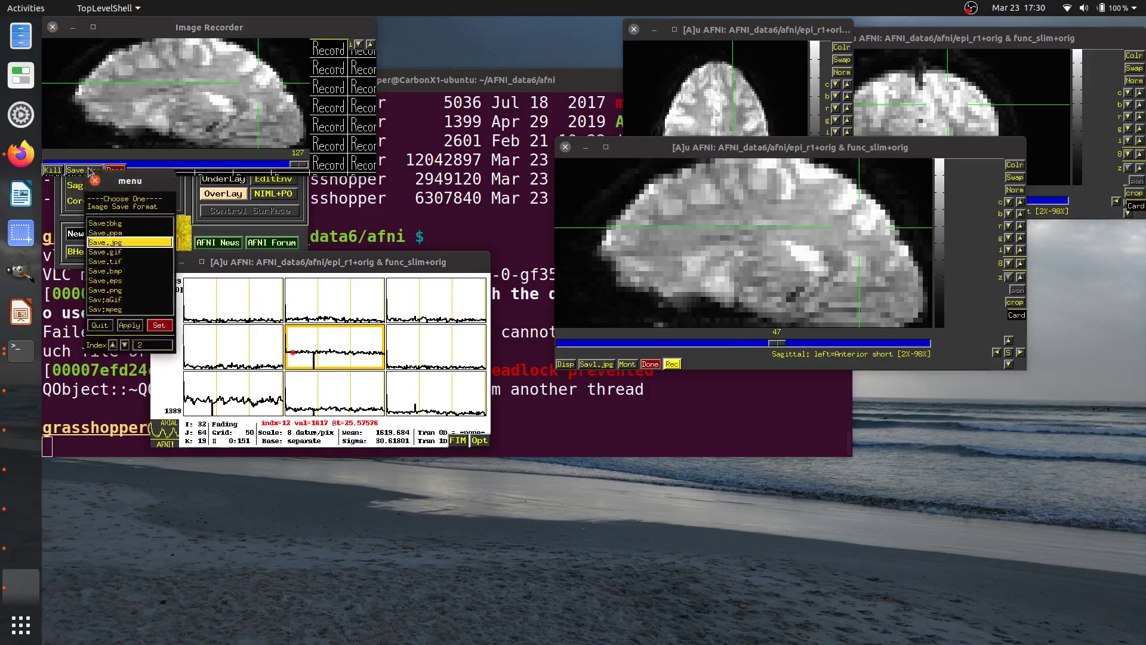
pyautogui.click(124, 310)
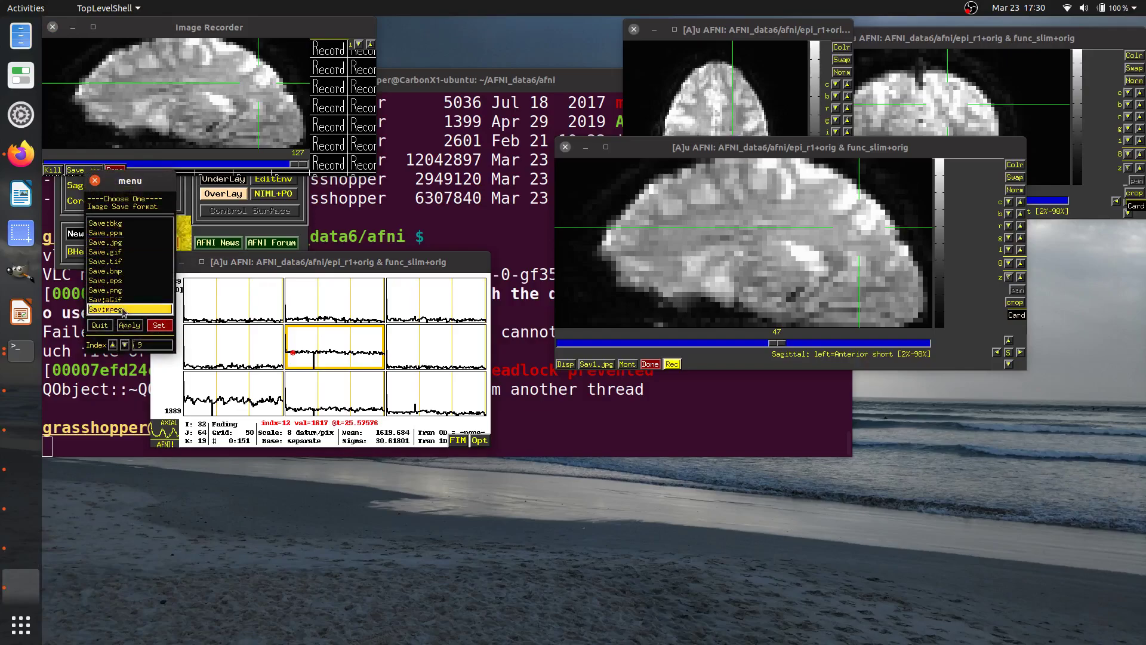
pyautogui.click(159, 325)
pyautogui.click(90, 170)
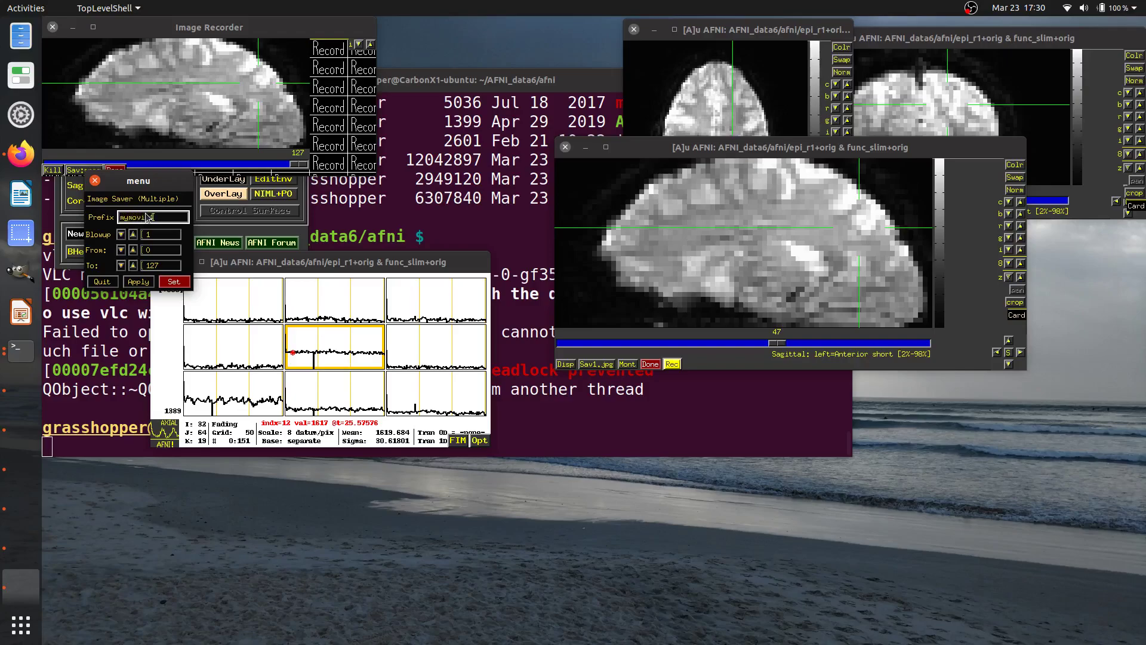
pyautogui.click(175, 281)
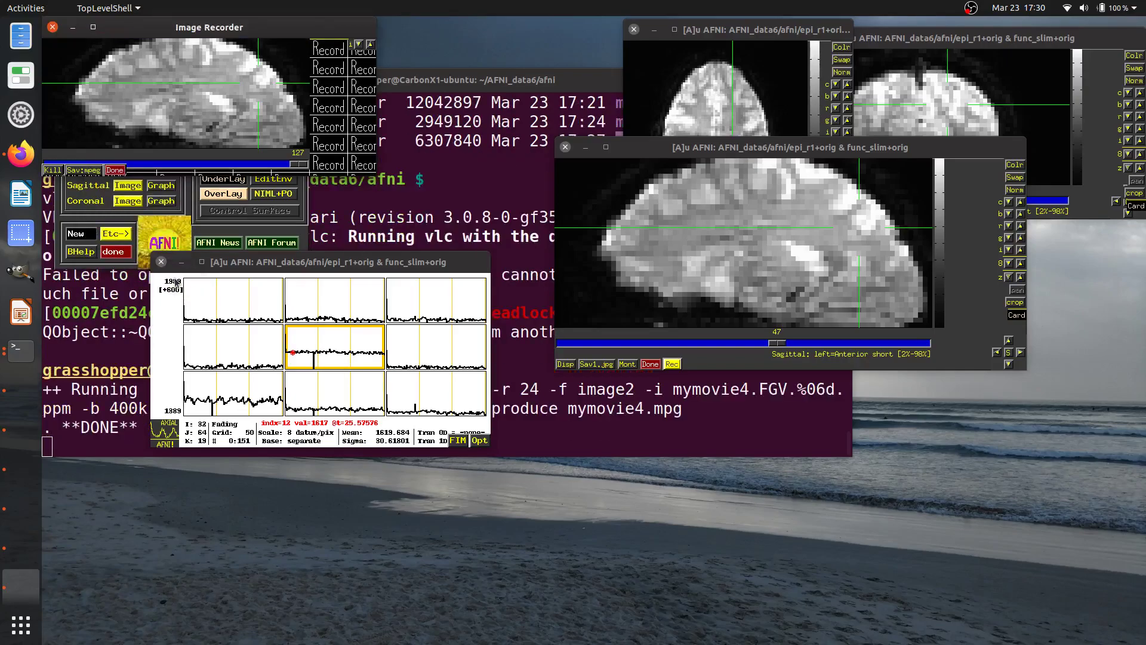
# Step: Switch to the terminal and rerun the earlier directory listing to check for the new movie file
pyautogui.click(513, 189)
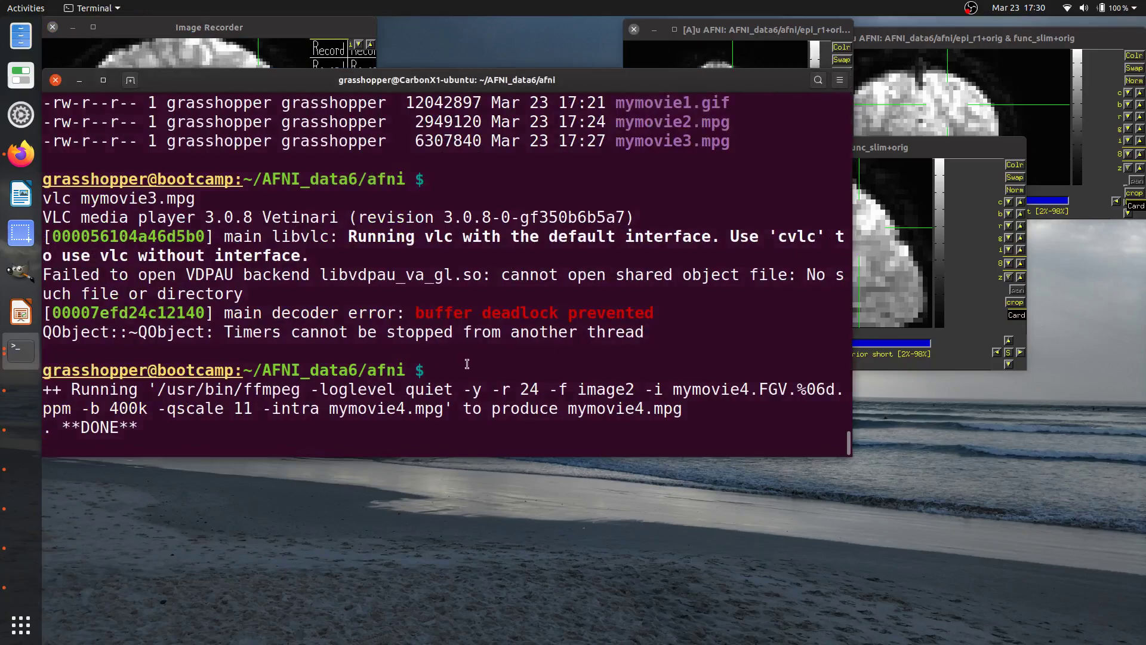
pyautogui.press('Up')
pyautogui.press('Up')
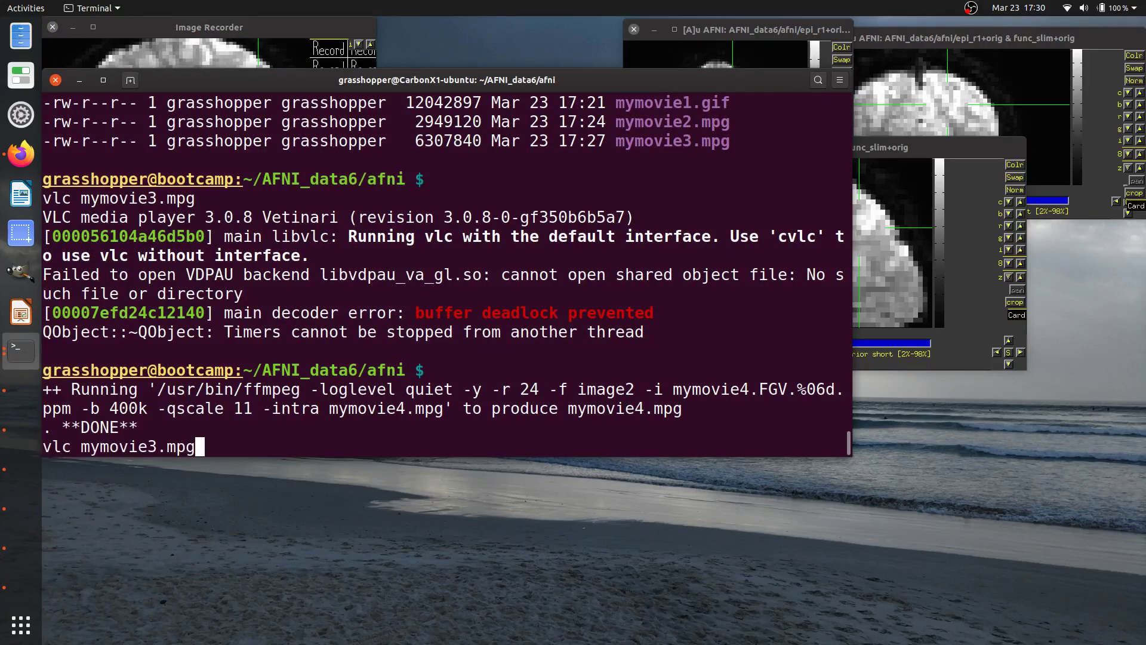
pyautogui.press('Return')
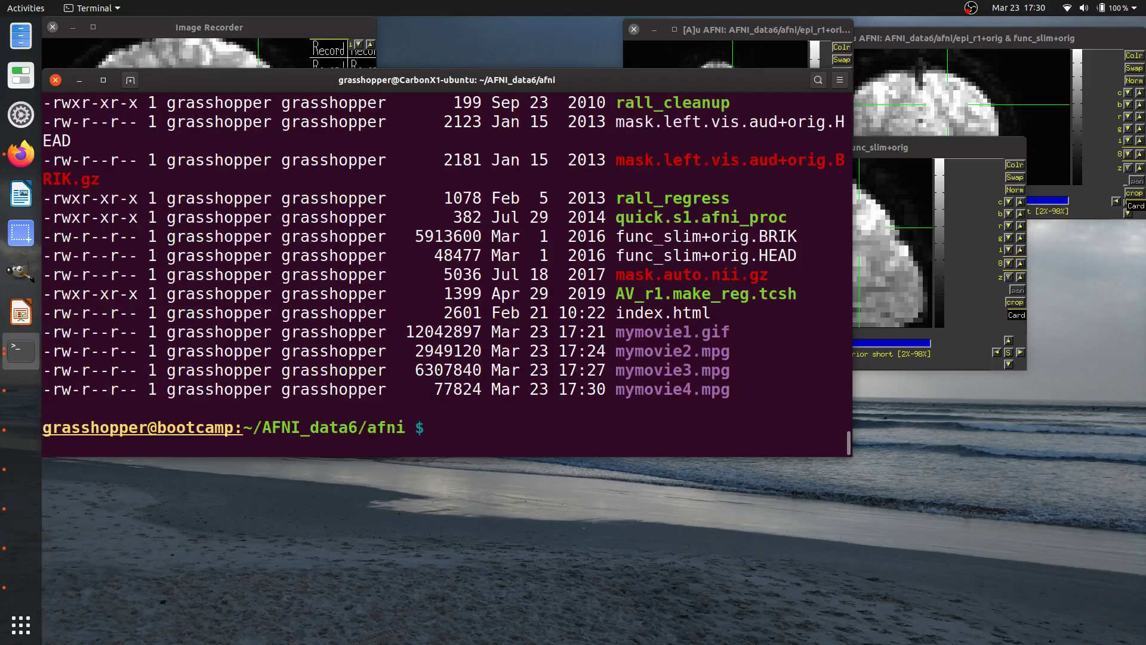
# Step: Play the time-series movie with vlc mymovie4.mpg, enlarge the player window, and close it
pyautogui.write('vlc mymovie4')
pyautogui.press('Tab')
pyautogui.press('Return')
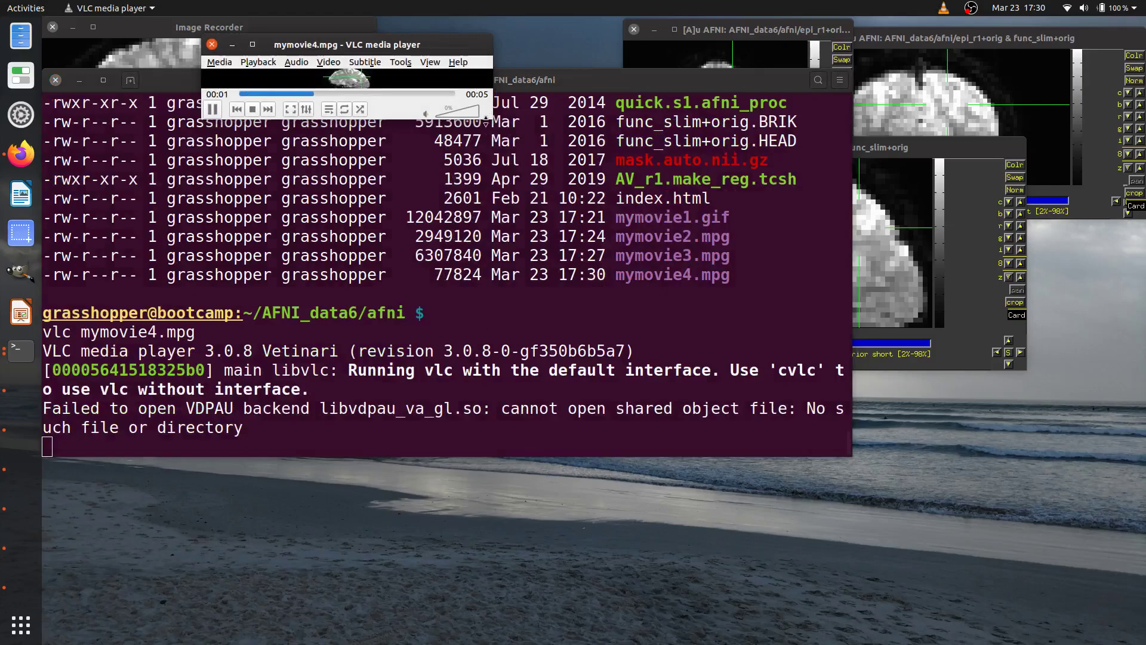
pyautogui.moveTo(495, 119); pyautogui.dragTo(984, 434)
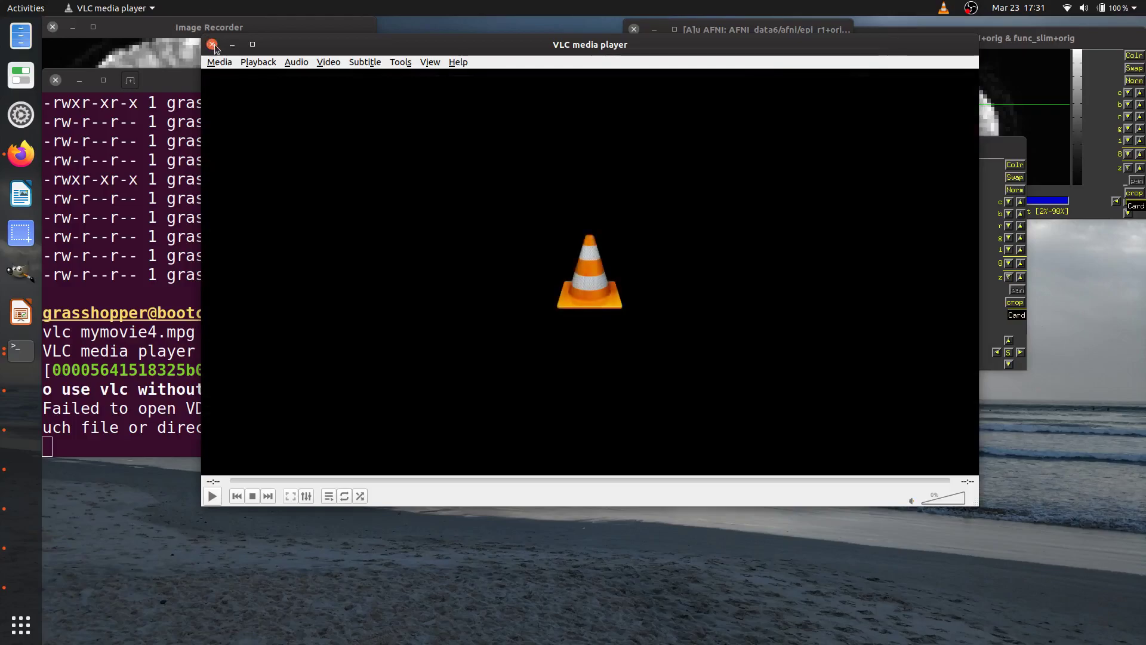
pyautogui.click(212, 44)
# Step: Try to save the recorded frames again from the Image Recorder with Blowup set to 4 and no prefix
pyautogui.click(170, 98)
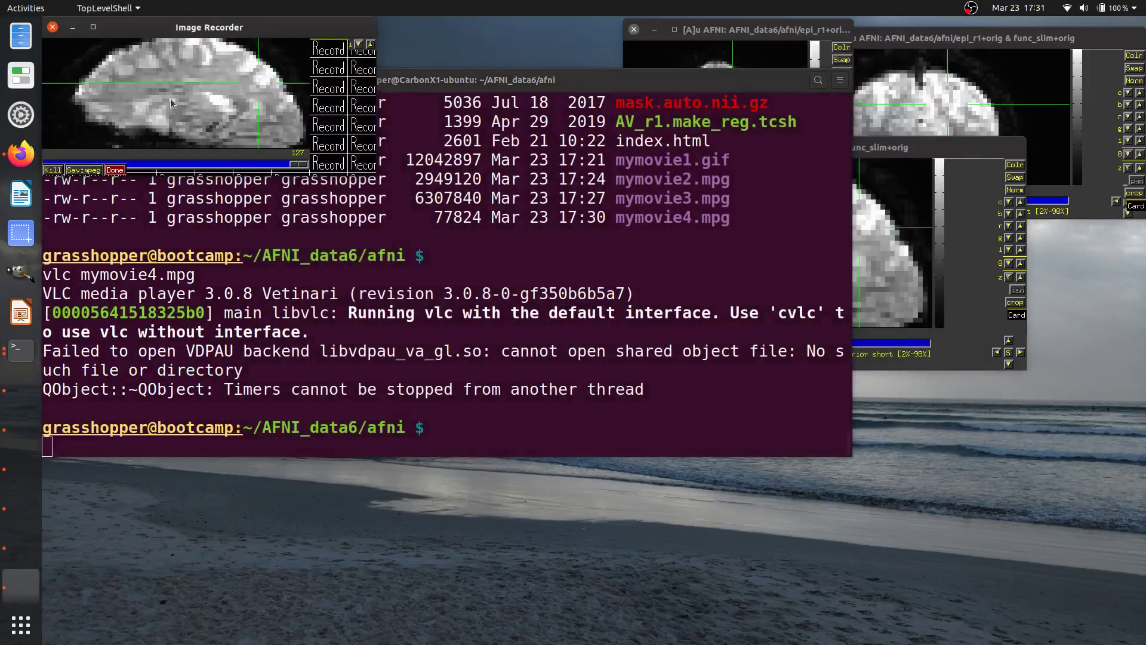
pyautogui.click(83, 170)
pyautogui.click(132, 234)
pyautogui.click(132, 234)
pyautogui.click(133, 234)
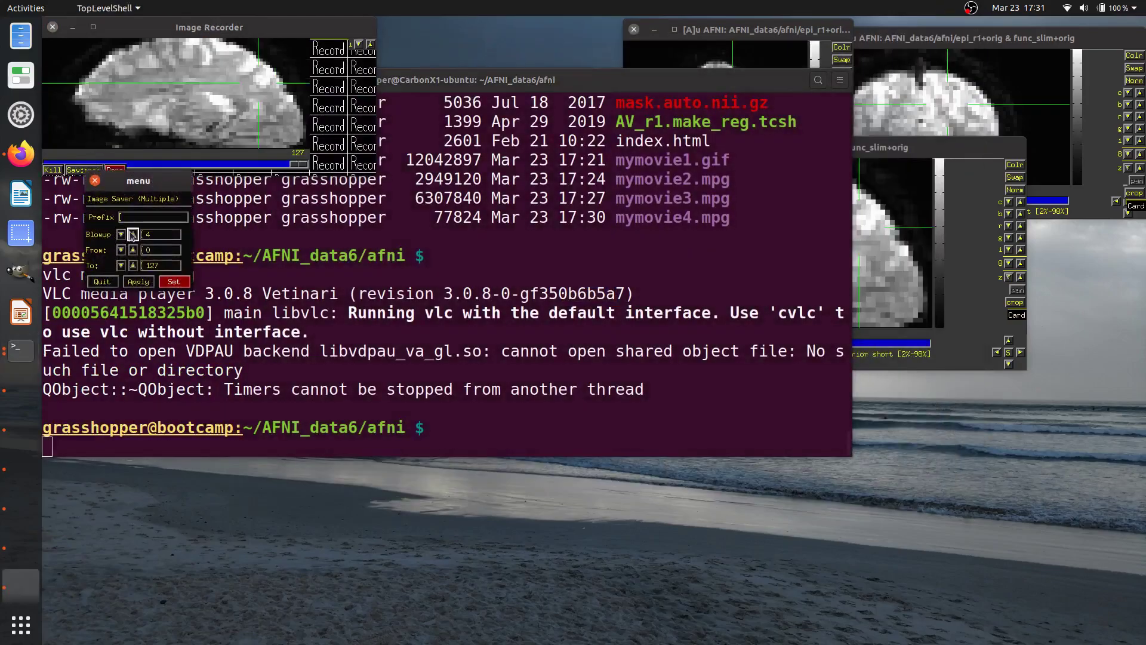
pyautogui.click(177, 281)
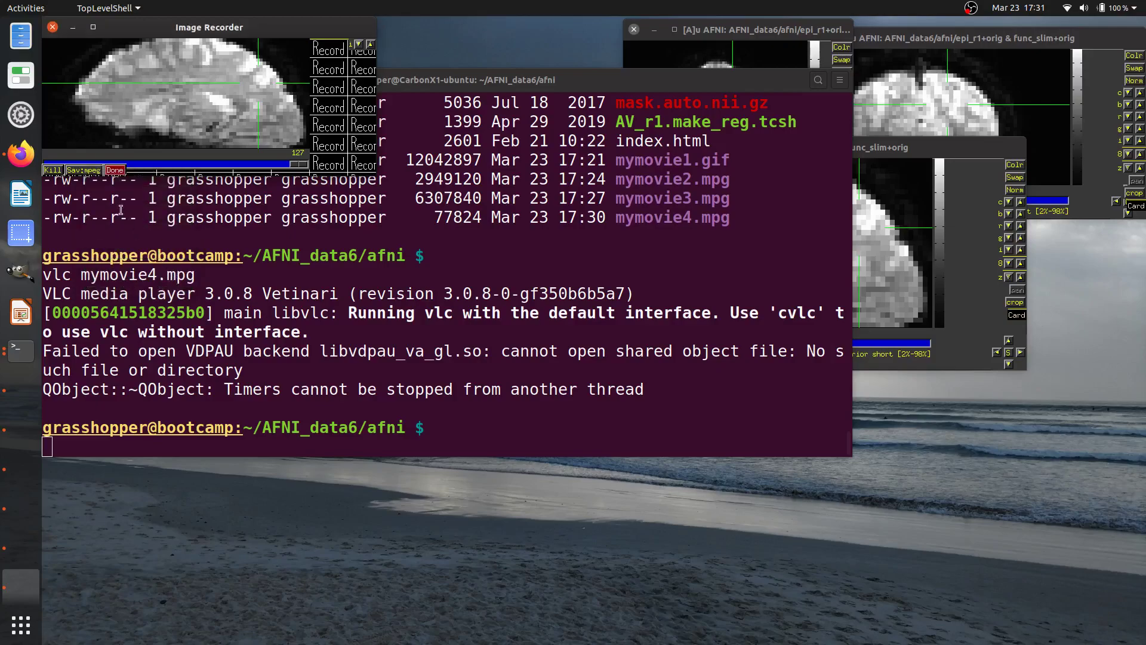
# Step: Save the recorded frames 0 to 127 as an MPEG with the prefix mymovie5 and an increased Blowup factor
pyautogui.click(84, 170)
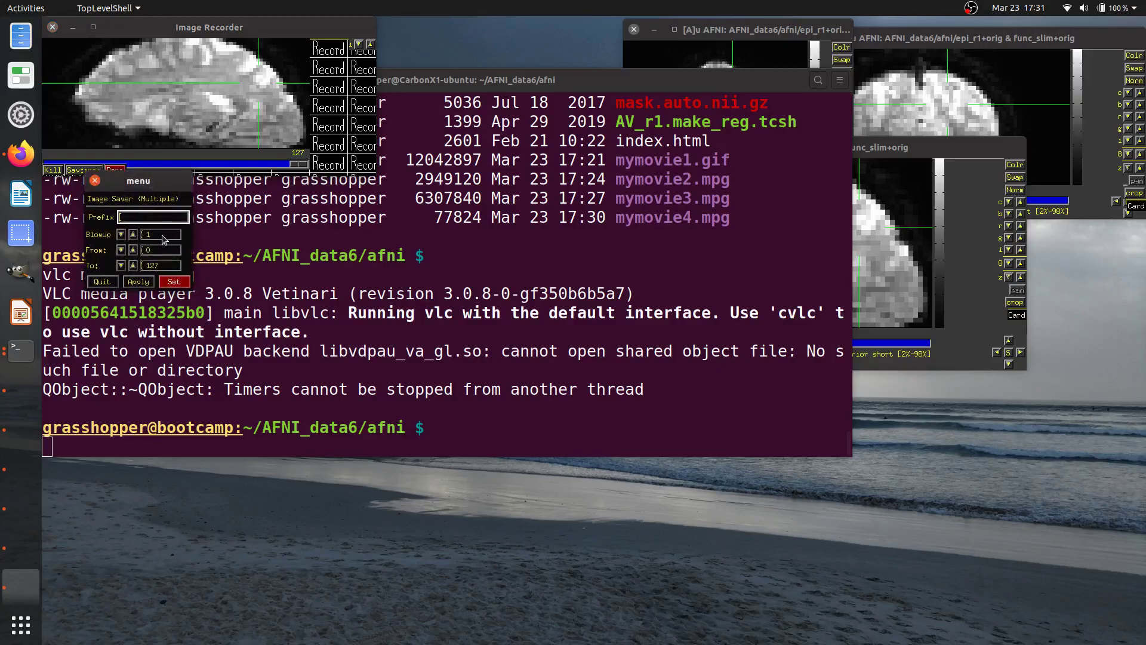
pyautogui.click(134, 234)
pyautogui.click(143, 220)
pyautogui.click(174, 282)
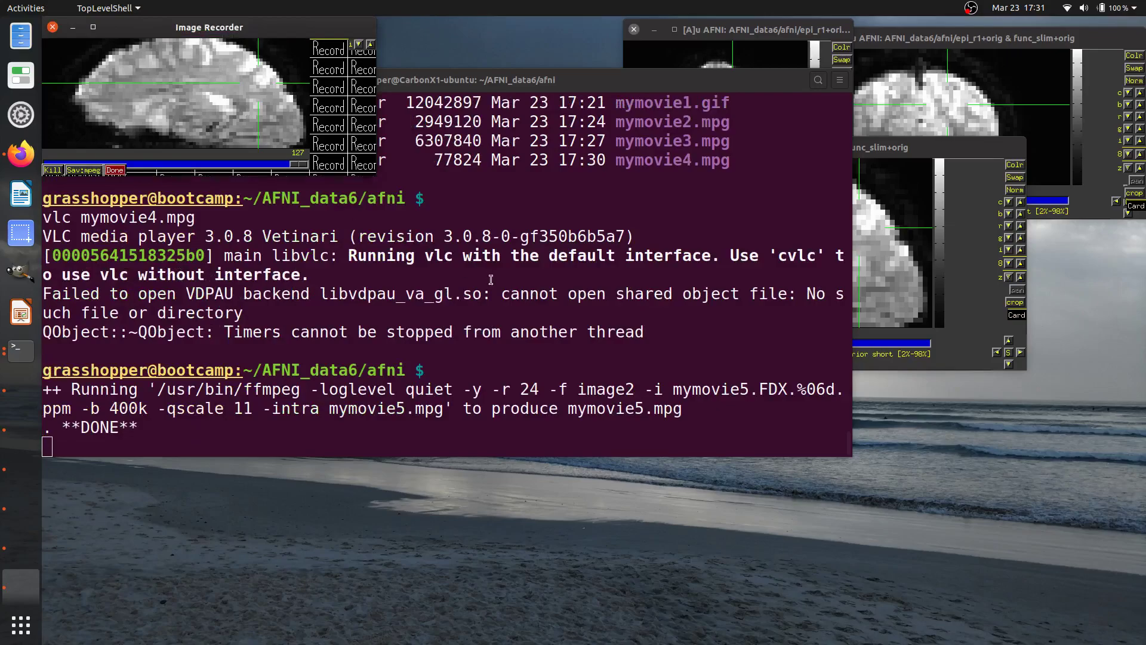
# Step: Switch to the terminal, list the directory with ls -ltr, and highlight mymovie4.mpg and mymovie5.mpg in turn to compare their file sizes
pyautogui.click(491, 279)
pyautogui.write('ls -ltr')
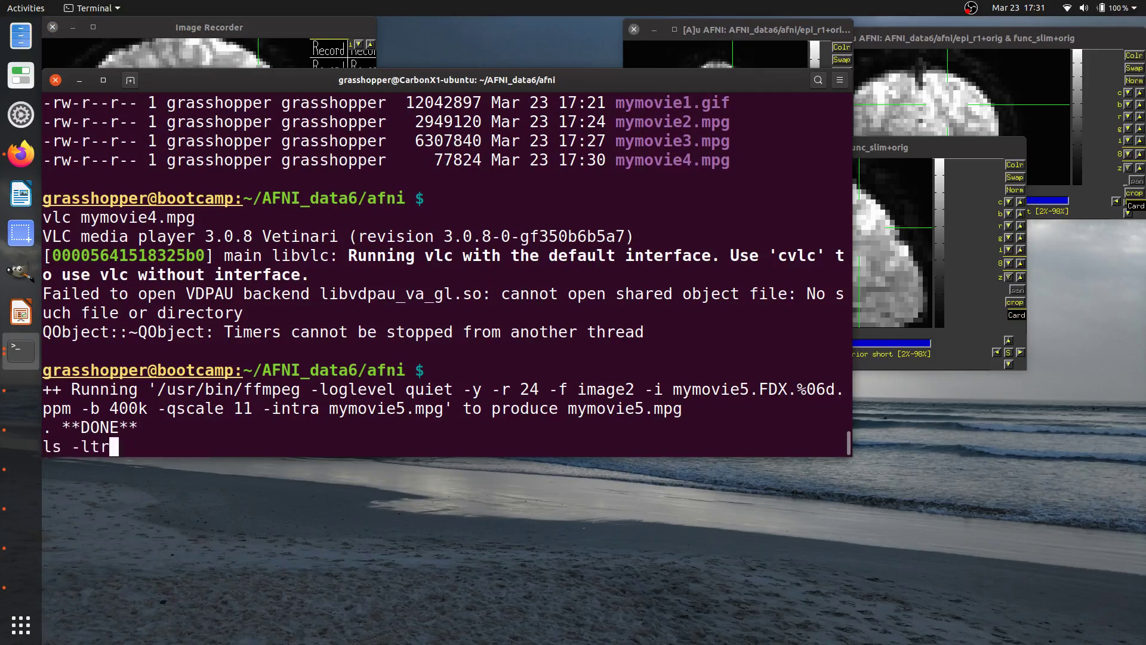
pyautogui.press('Return')
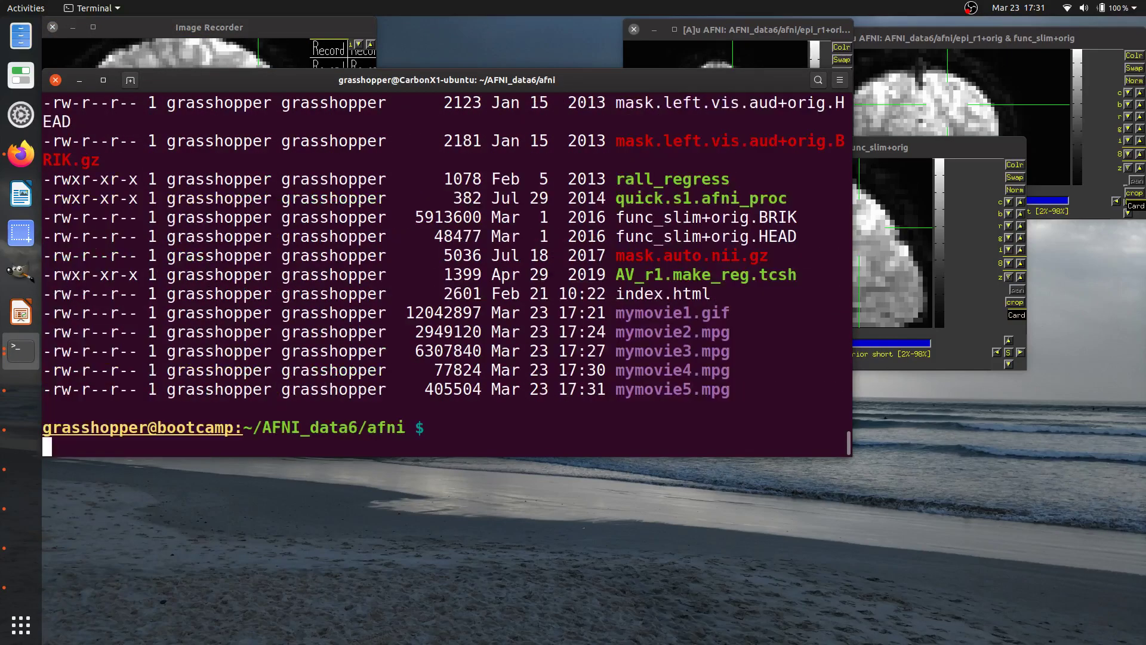
pyautogui.doubleClick(664, 374)
pyautogui.doubleClick(664, 382)
pyautogui.doubleClick(665, 372)
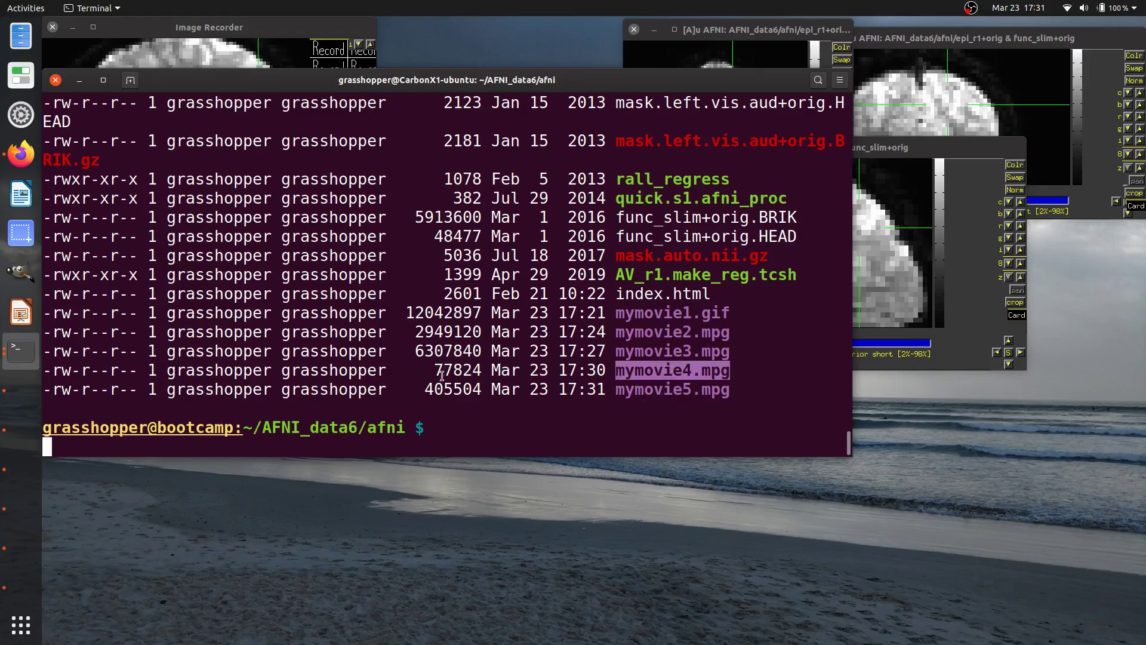
pyautogui.click(647, 391)
pyautogui.doubleClick(646, 391)
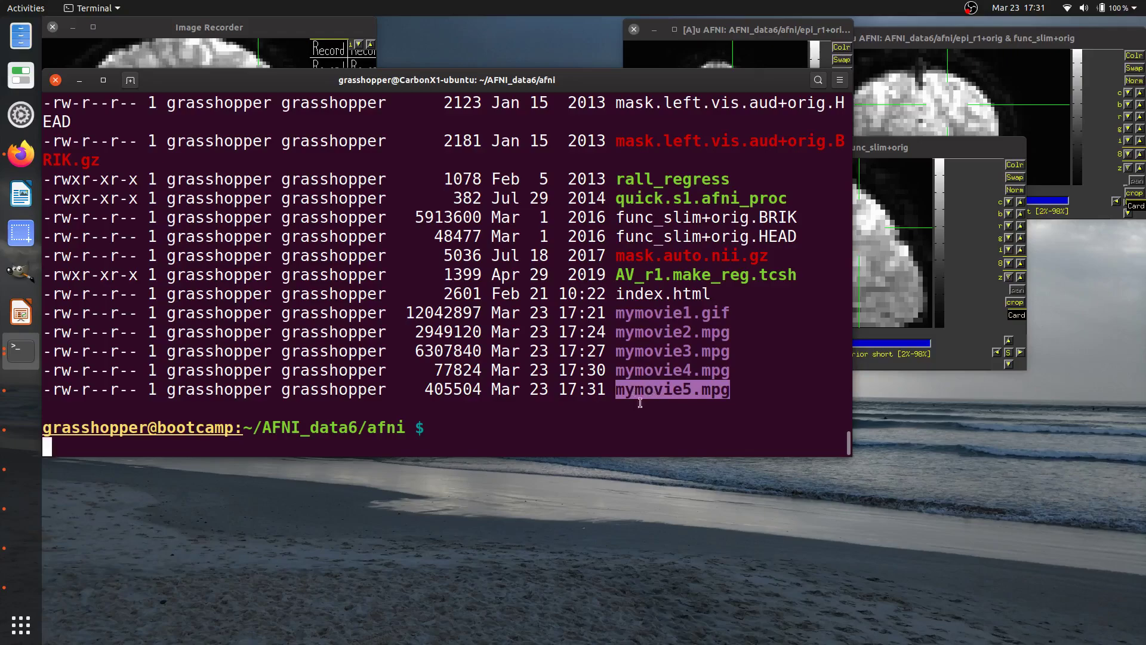
# Step: Reuse the earlier player command with the file name changed to run vlc mymovie5.mpg
pyautogui.press('Up')
pyautogui.press('Up')
pyautogui.press('Left')
pyautogui.press('Left')
pyautogui.press('Left')
pyautogui.press('BackSpace')
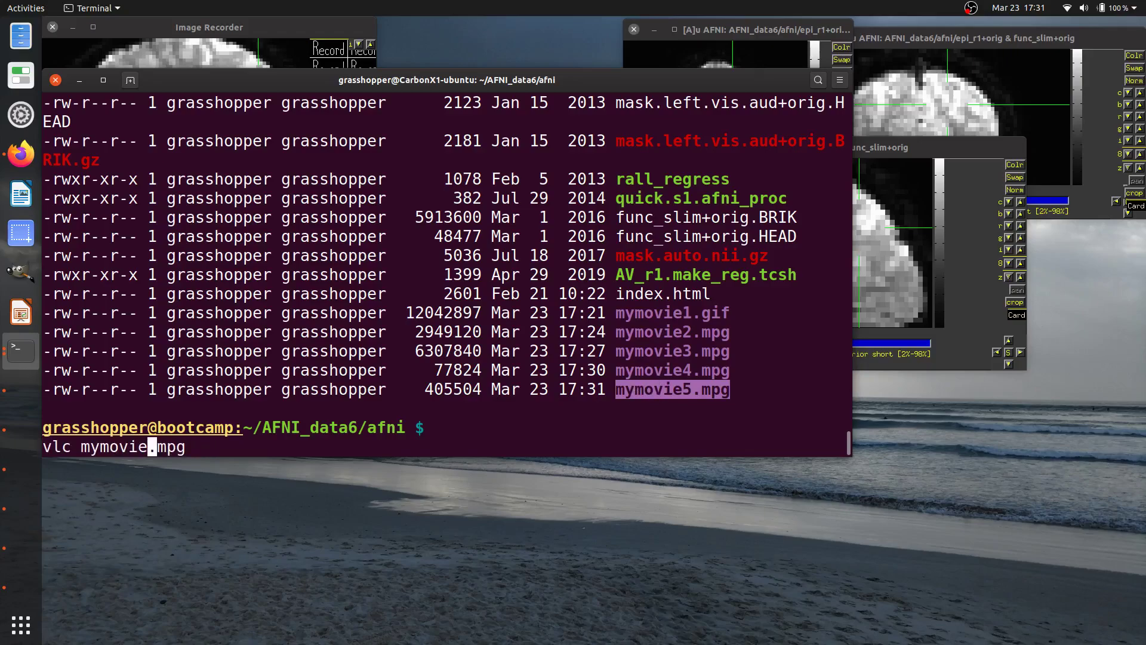
pyautogui.write('5')
pyautogui.press('Return')
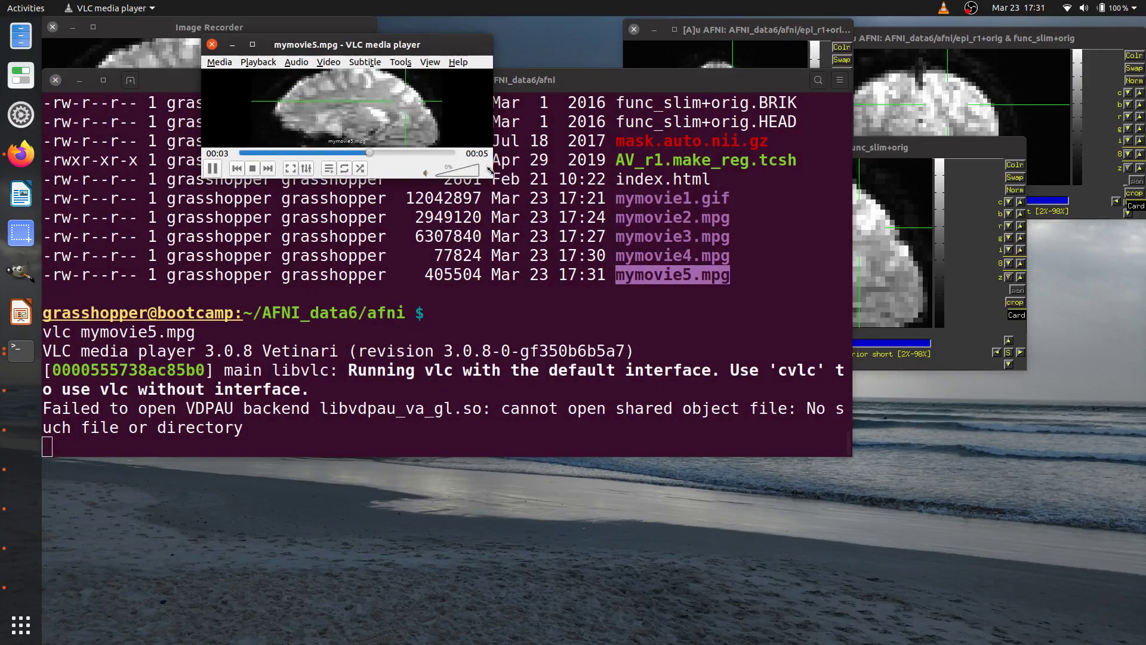
# Step: Enlarge the player window, replay mymovie5.mpg, and close the player
pyautogui.moveTo(492, 176); pyautogui.dragTo(732, 306)
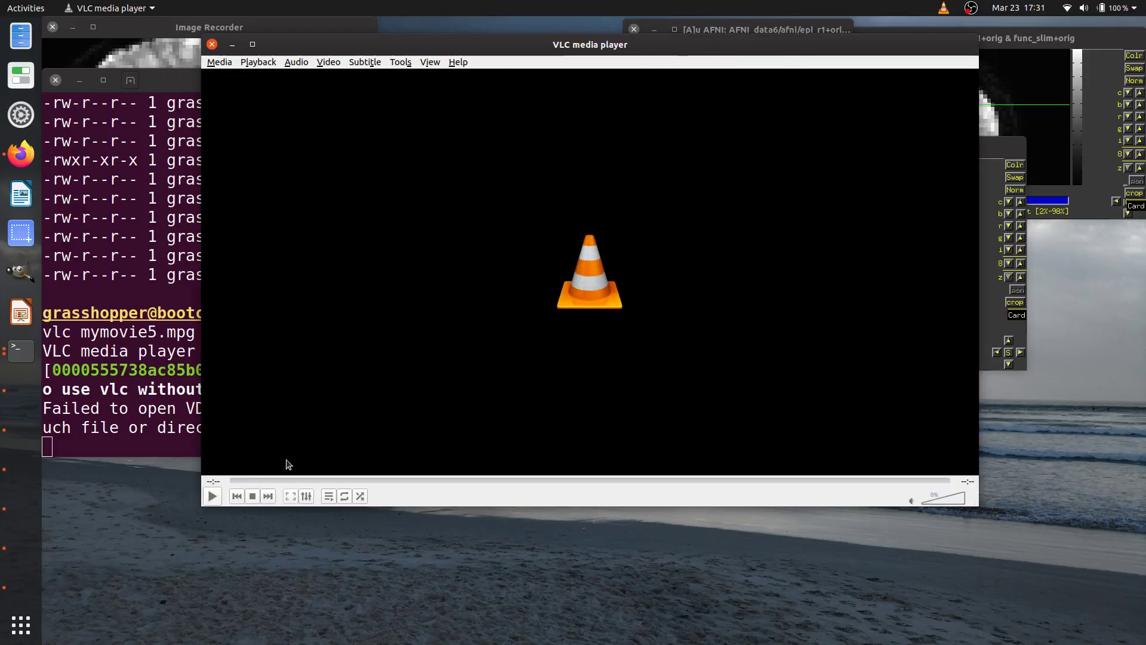
pyautogui.click(212, 496)
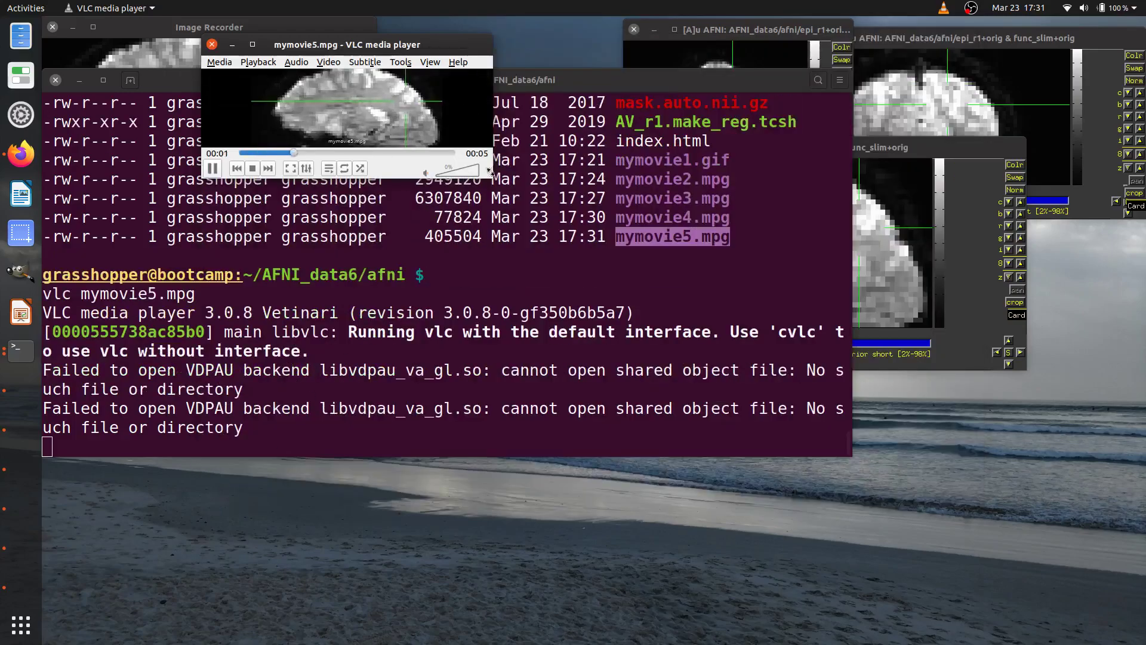
pyautogui.moveTo(491, 177); pyautogui.dragTo(776, 362)
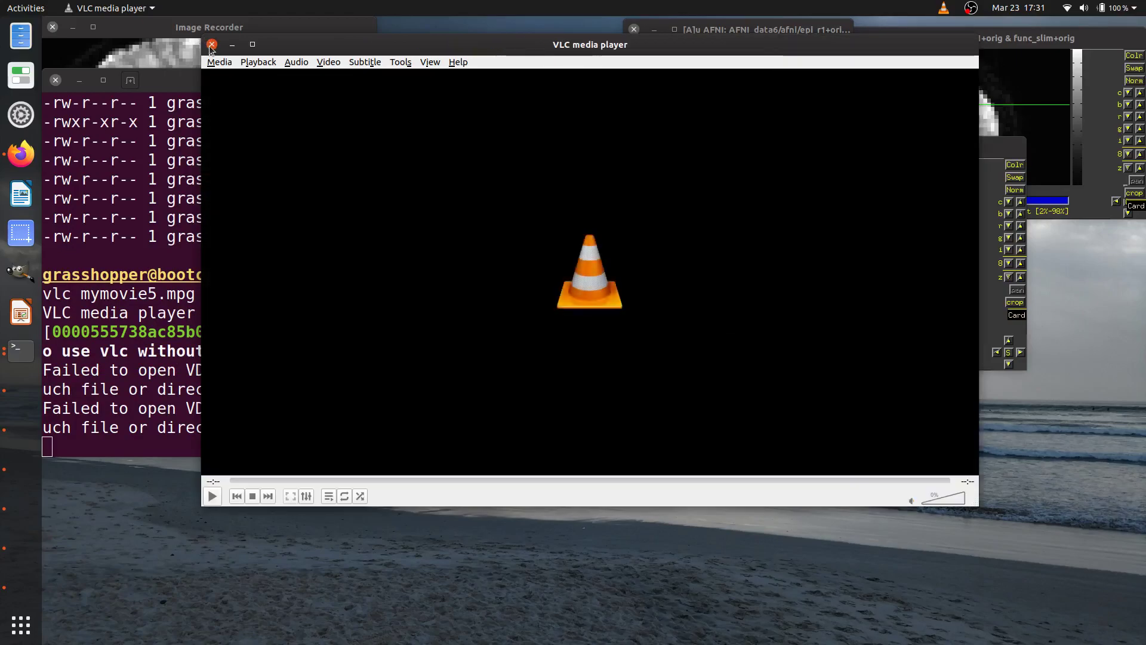
pyautogui.click(211, 46)
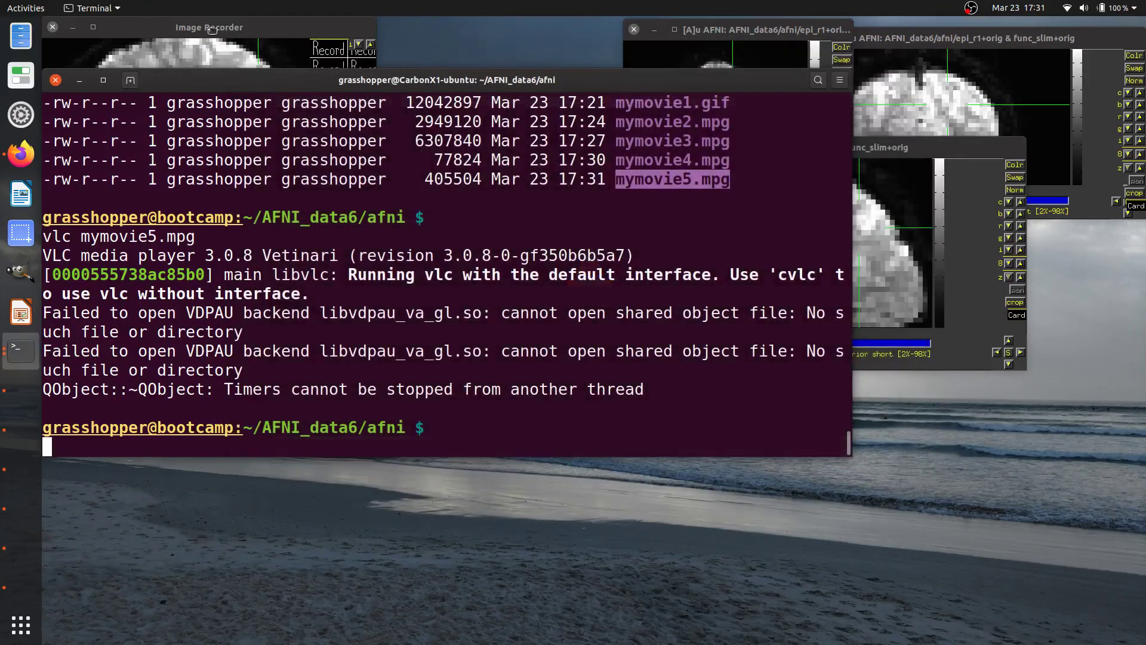
# Step: Set recording to Off for the sagittal image window and close the Image Recorder
pyautogui.click(310, 137)
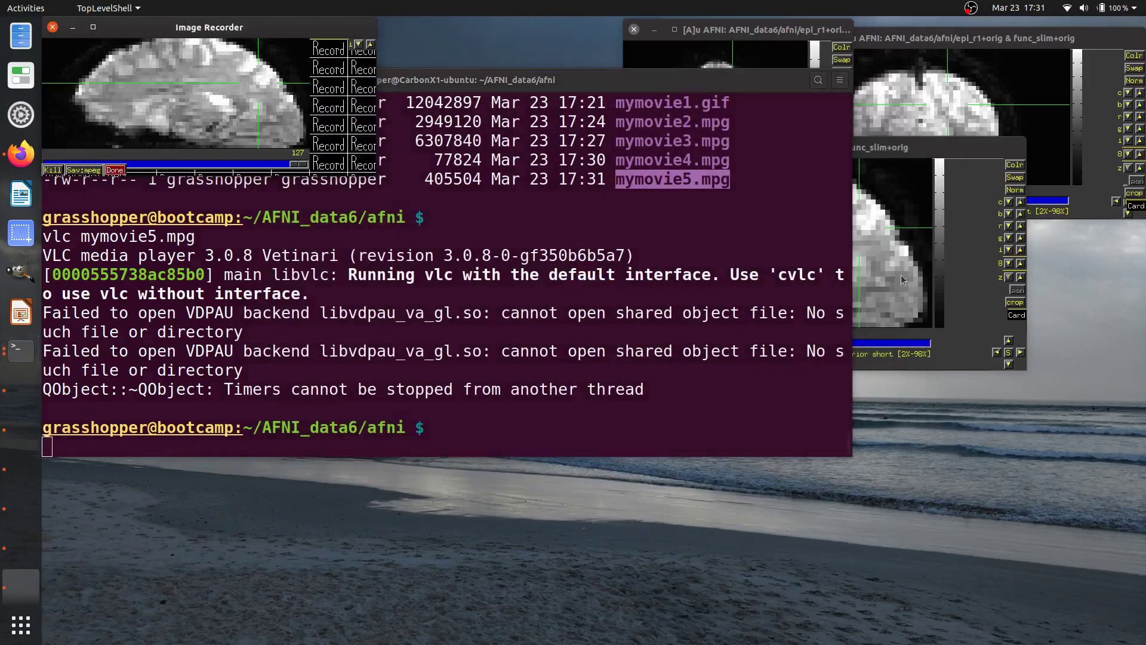
pyautogui.click(960, 269)
pyautogui.click(673, 365)
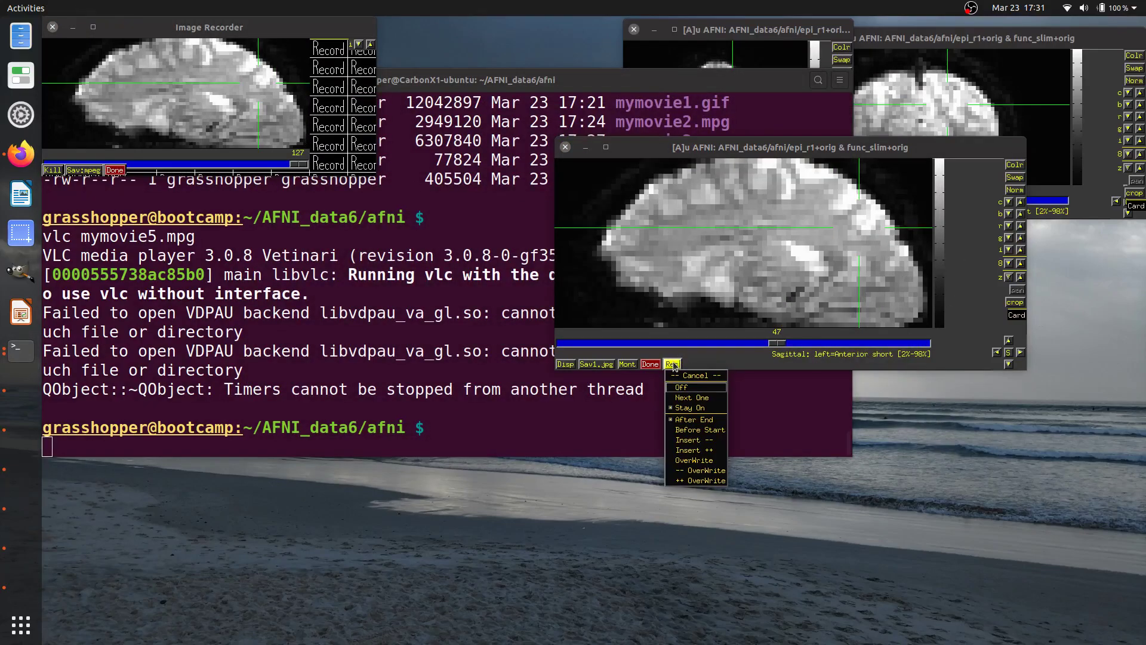
pyautogui.click(682, 388)
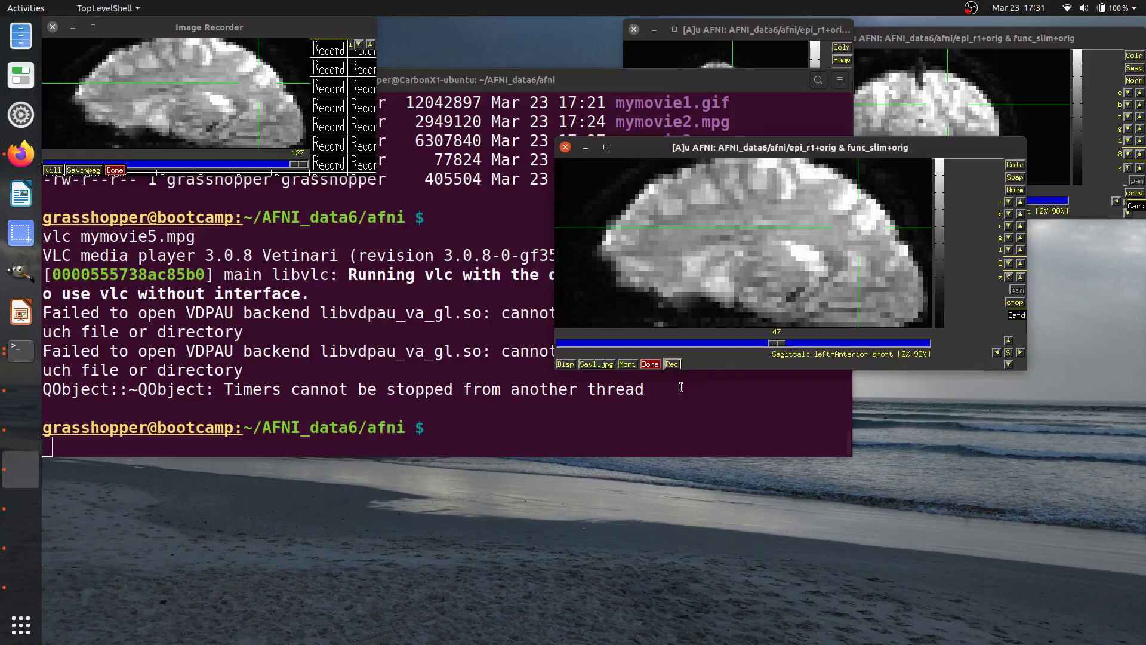
pyautogui.click(52, 28)
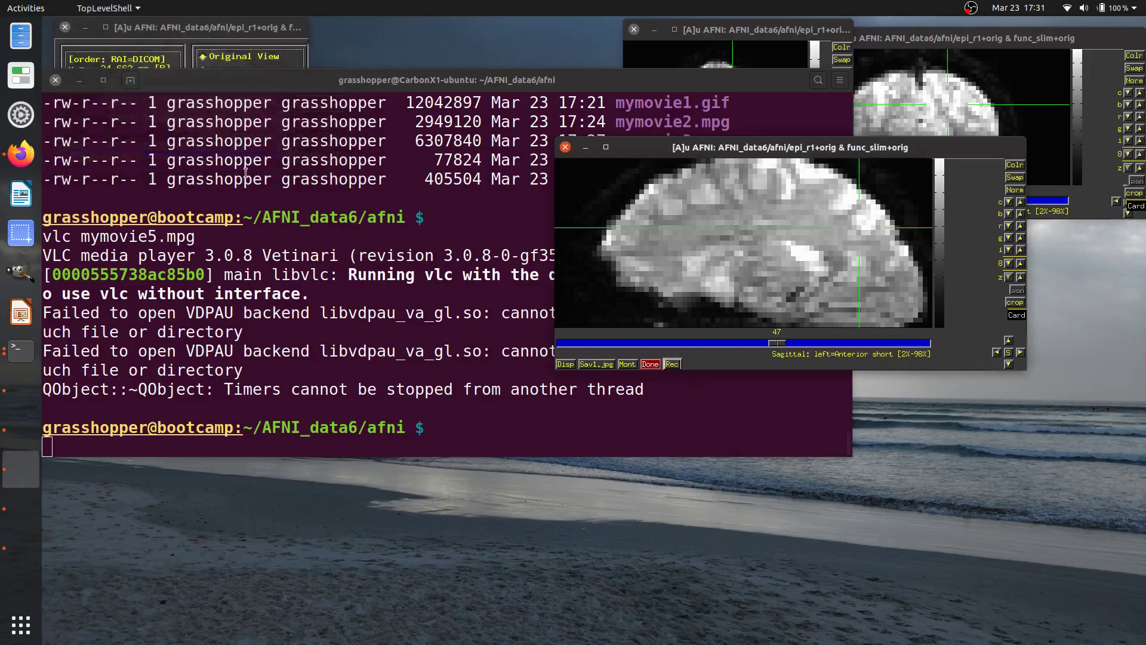